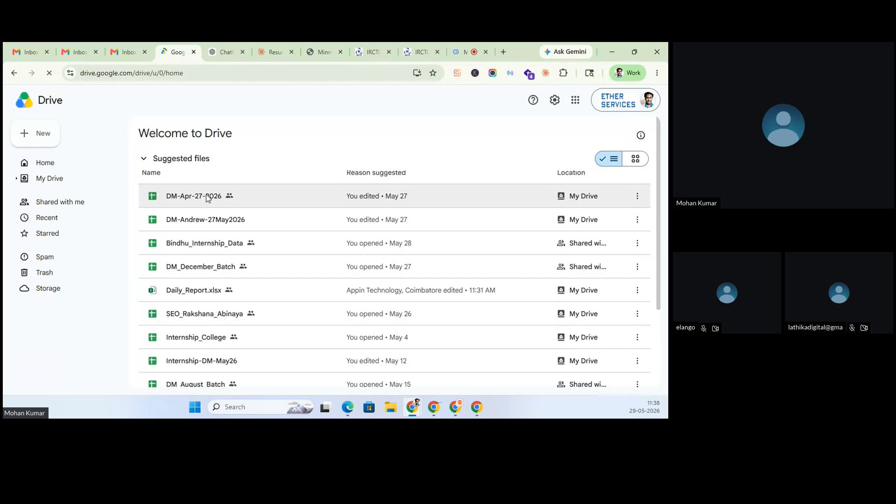
# - Open DM-Apr-27-2026 from Drive, switch to its Google-Ads sheet and select cell A5
pyautogui.click(208, 197)
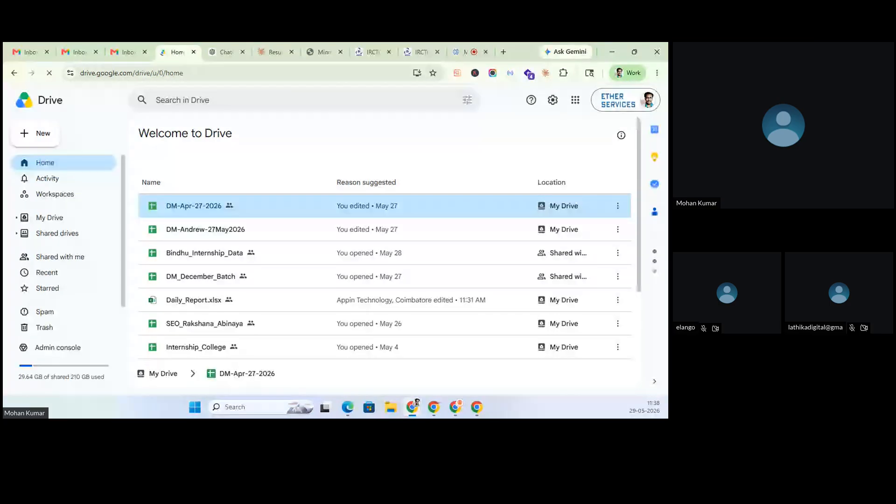
pyautogui.doubleClick(209, 206)
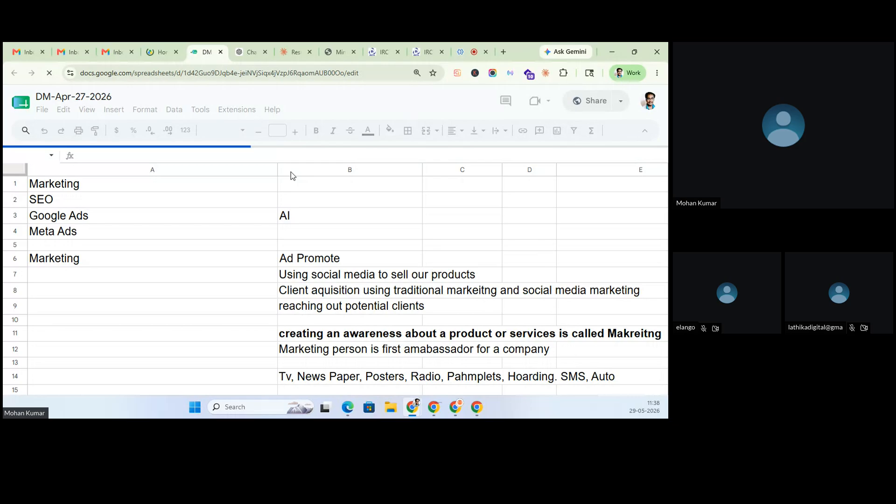
pyautogui.scroll(-3, 311, 298)
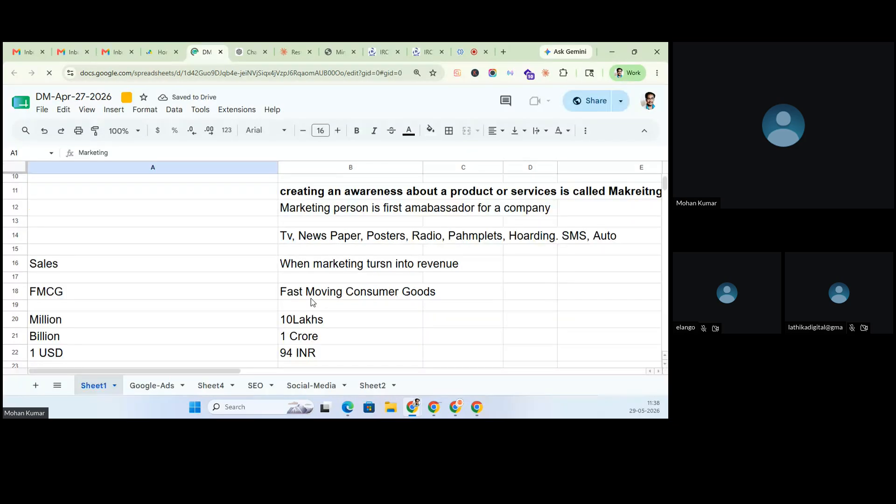
pyautogui.scroll(-20, 311, 298)
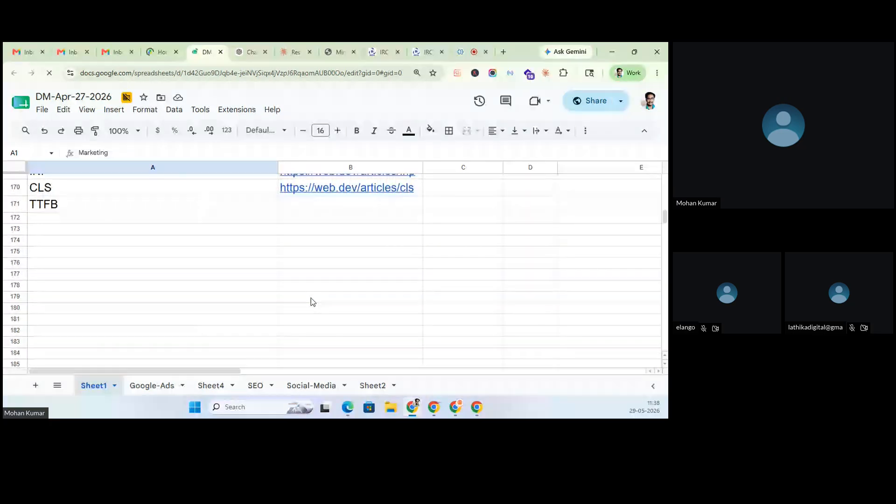
pyautogui.click(152, 389)
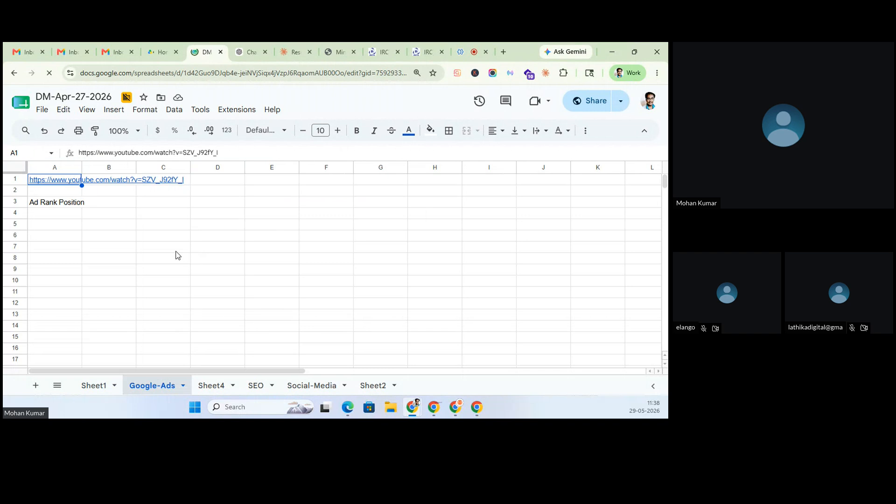
pyautogui.click(40, 223)
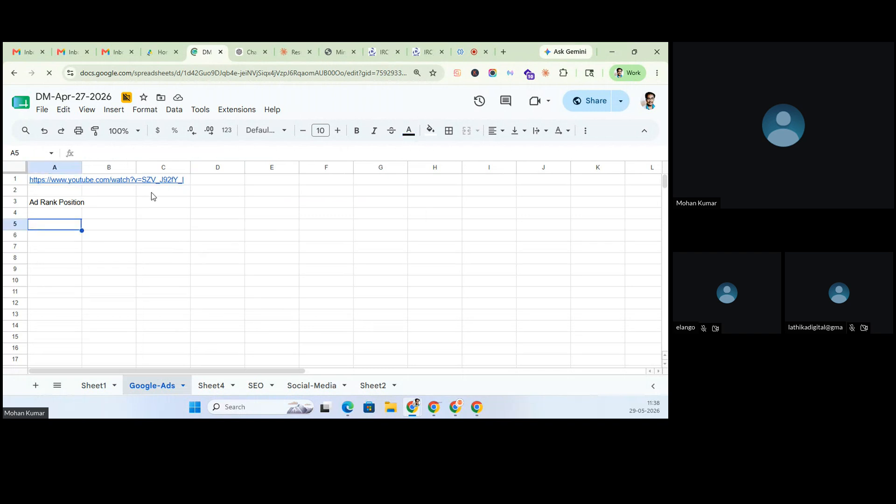
pyautogui.click(295, 51)
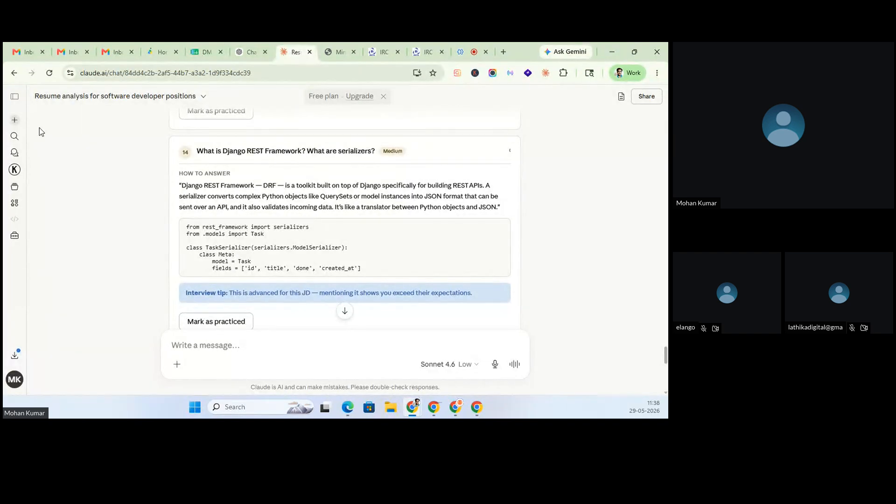
pyautogui.click(14, 153)
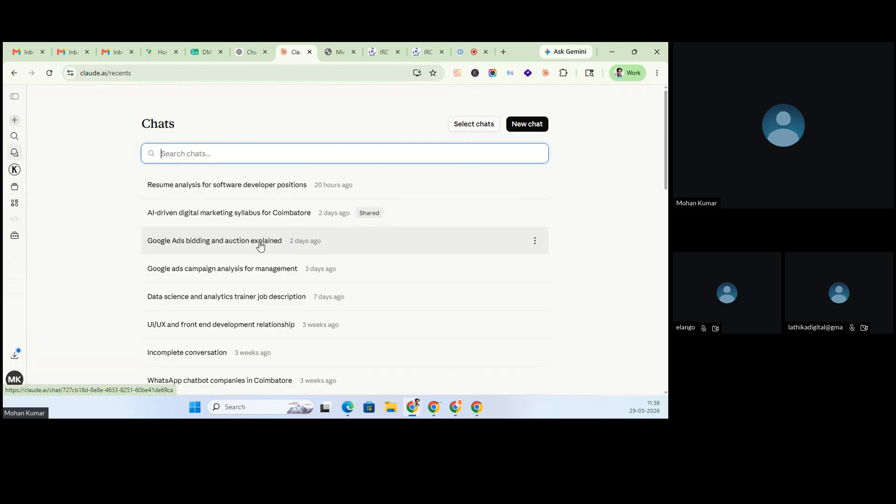
pyautogui.click(260, 242)
pyautogui.scroll(-10, 260, 244)
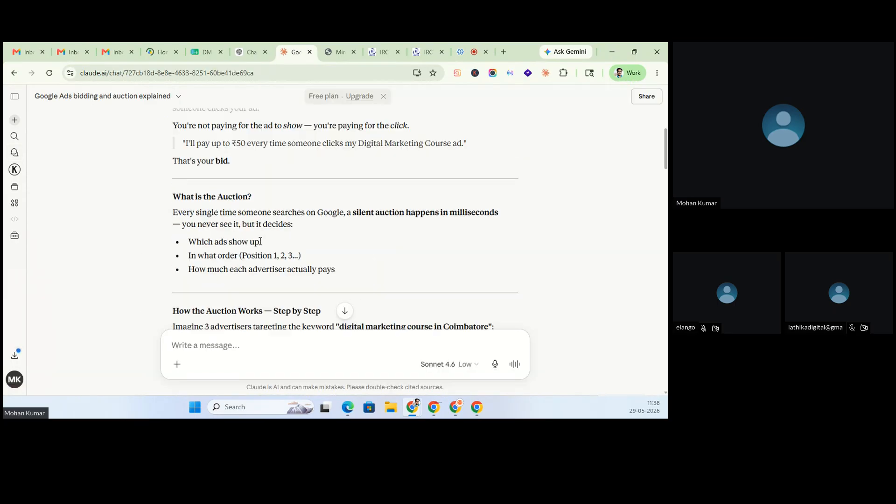
pyautogui.scroll(-15, 260, 244)
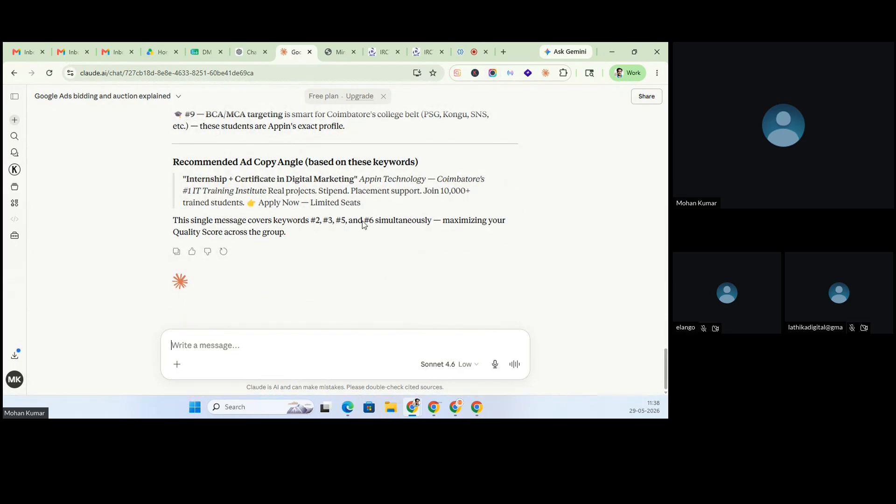
pyautogui.click(202, 47)
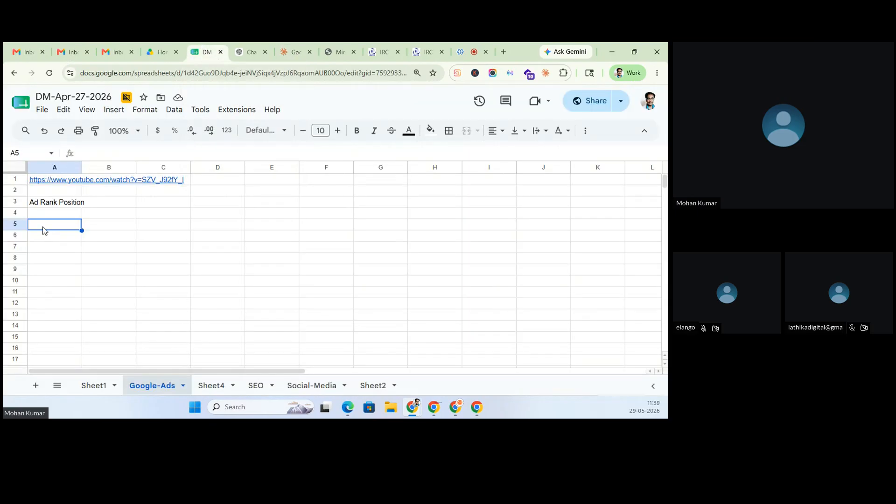
# - Enter 'Ad Account' in A5, then Campaign(s), Ad Group (s), Ad(s) and Keywords in B6:B9
pyautogui.write('Ad Account')
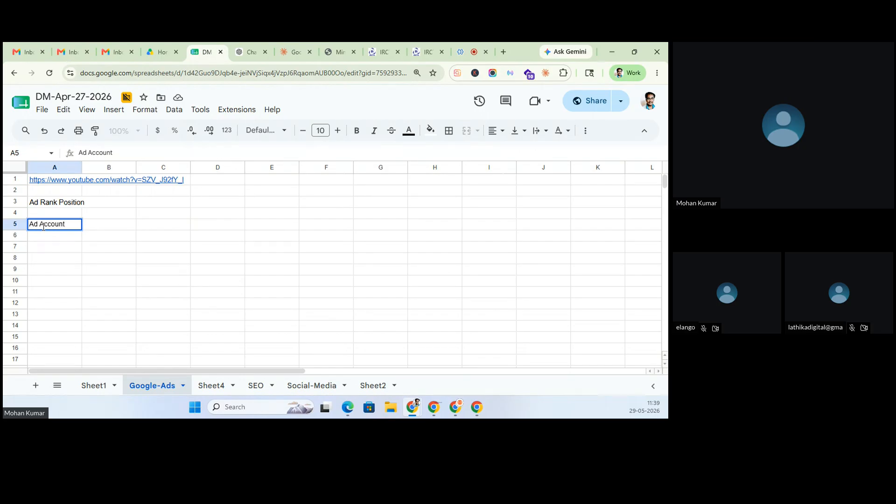
pyautogui.press('Tab')
pyautogui.press('Down')
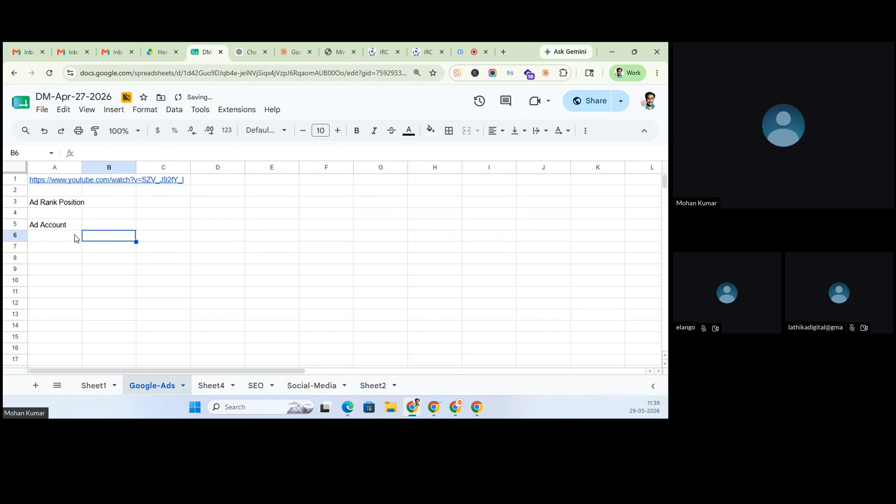
pyautogui.write('Campiagn')
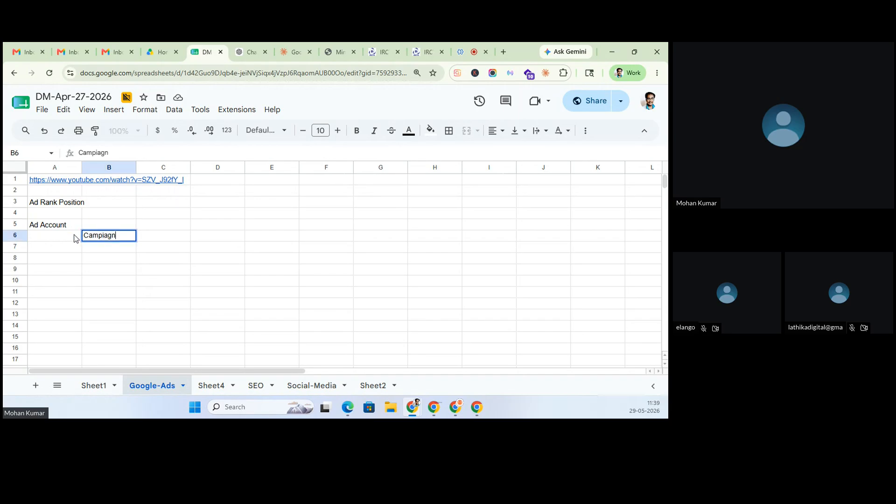
pyautogui.press('BackSpace')
pyautogui.press('BackSpace')
pyautogui.write('aign(s)')
pyautogui.press('Return')
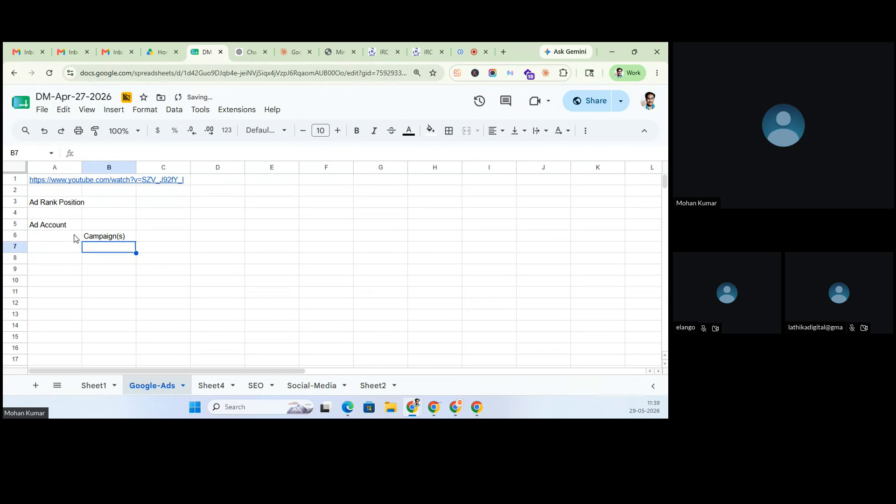
pyautogui.write('Ad Group (s)')
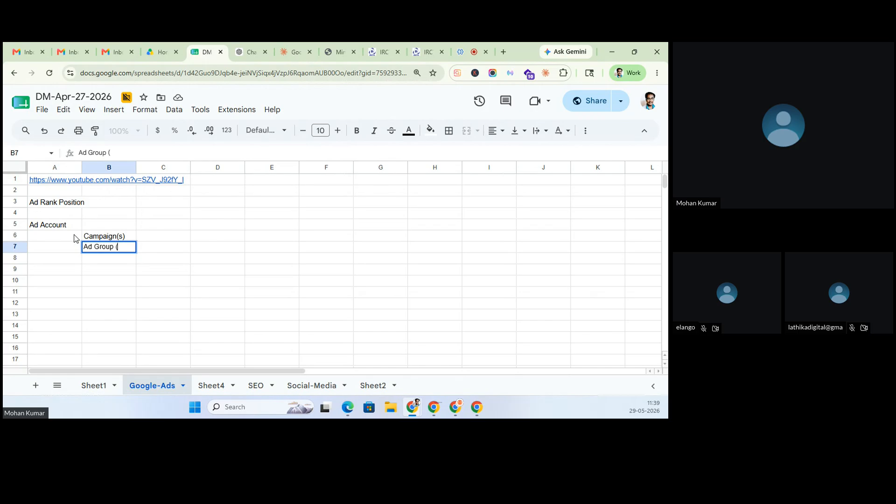
pyautogui.press('Return')
pyautogui.write('Ad(s)')
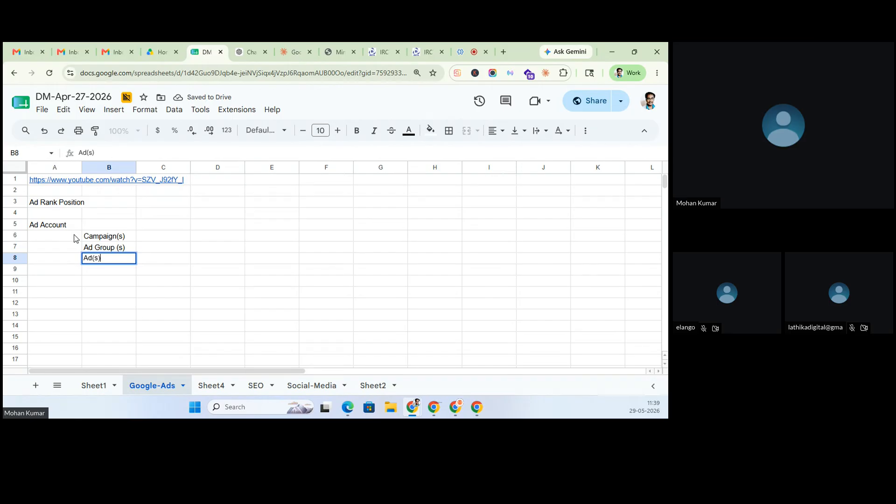
pyautogui.press('Return')
pyautogui.write('Keywords')
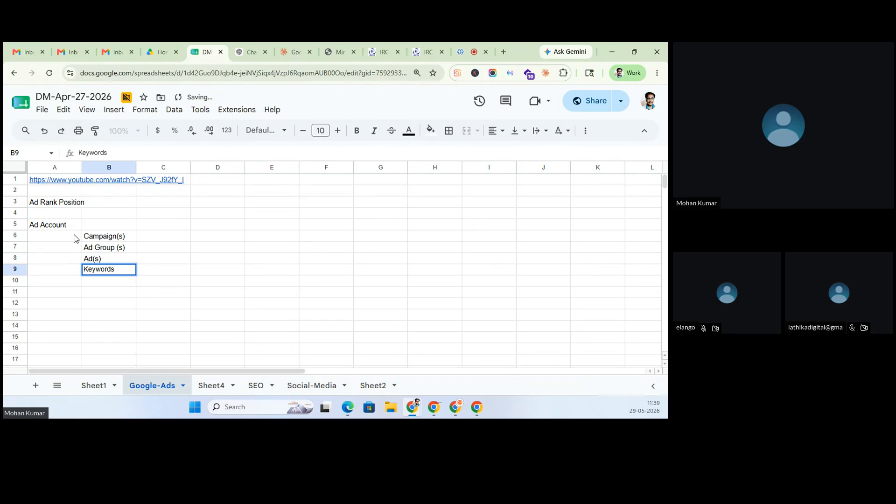
pyautogui.click(158, 236)
# - Highlight the A5:B9 structure and add a 'Google Ad Structure' heading in A4
pyautogui.click(42, 228)
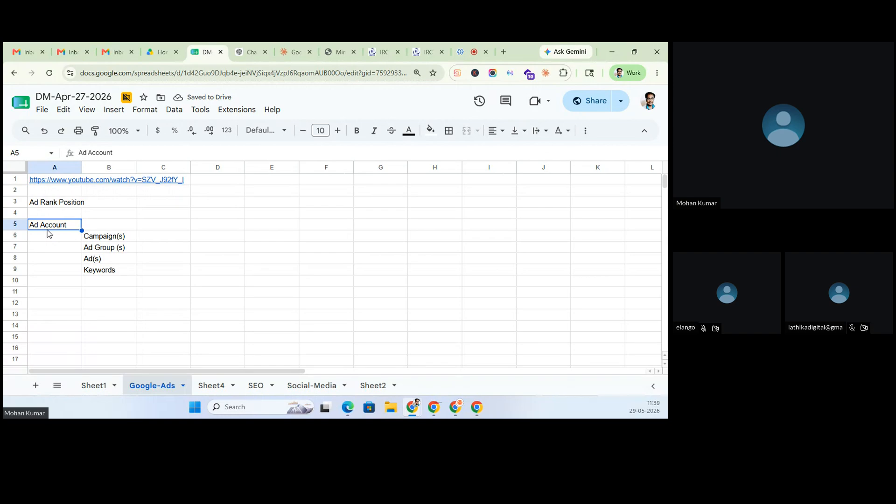
pyautogui.click(101, 262)
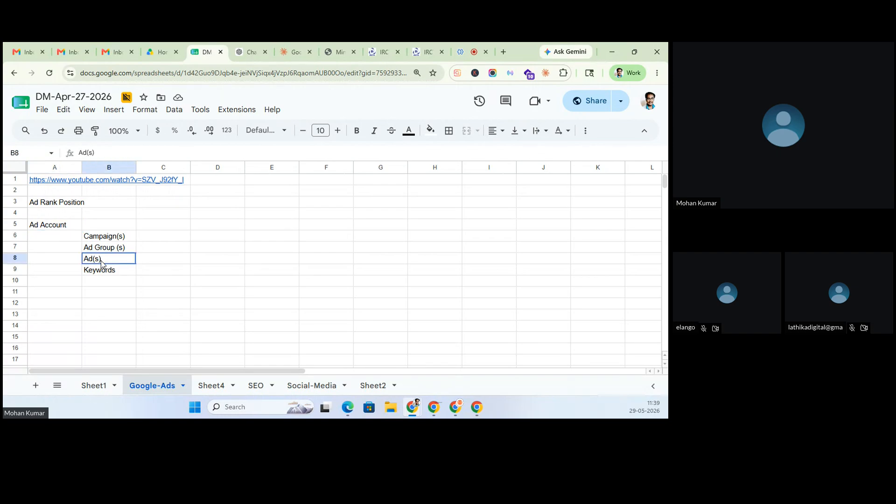
pyautogui.click(99, 273)
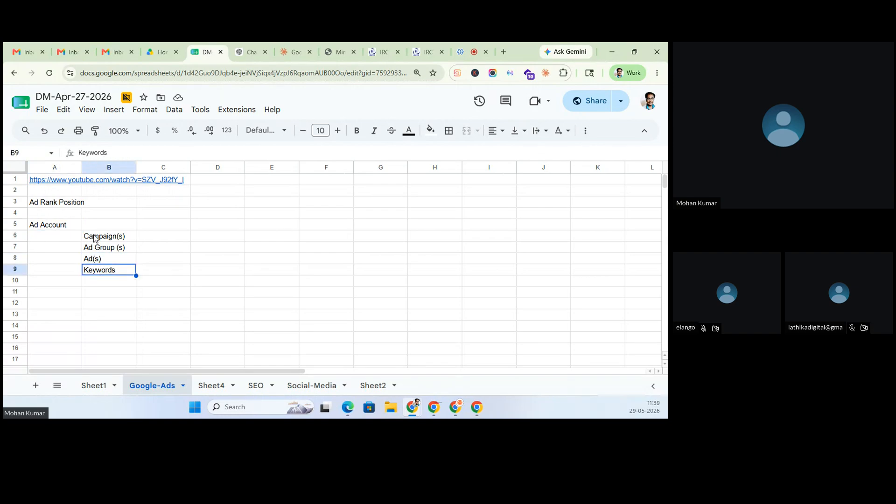
pyautogui.moveTo(37, 230); pyautogui.dragTo(98, 278)
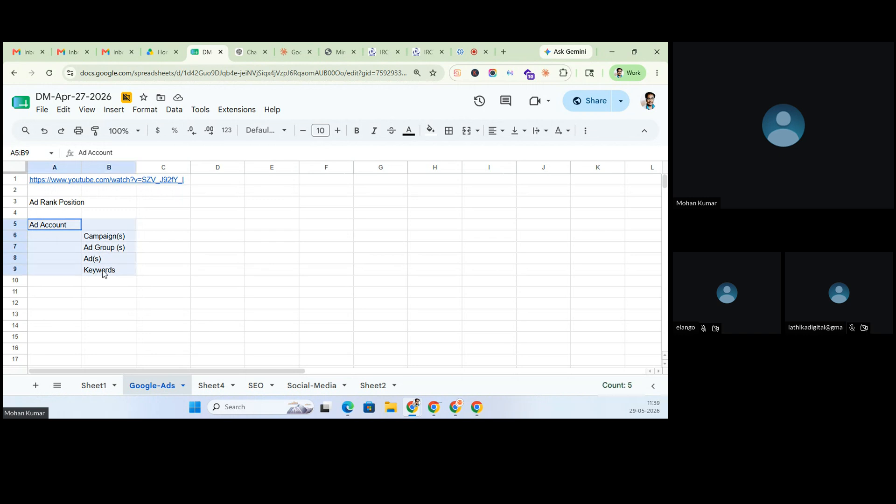
pyautogui.click(63, 216)
pyautogui.write('Google Ad Structure')
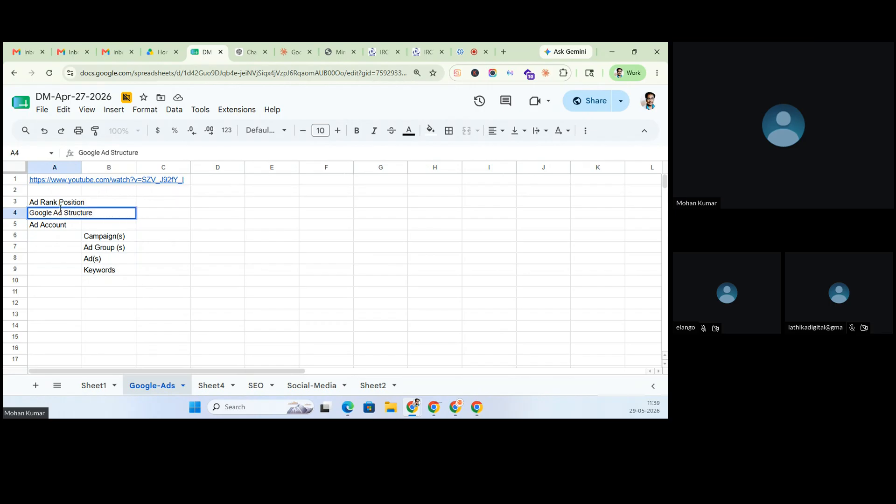
pyautogui.press('Return')
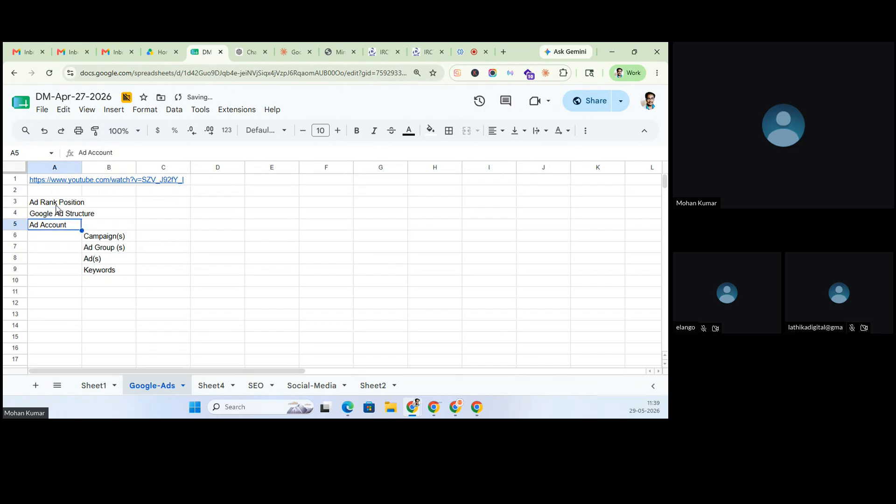
# - Insert a blank row above the Google Ad Structure heading
pyautogui.click(14, 213)
pyautogui.rightClick(16, 213)
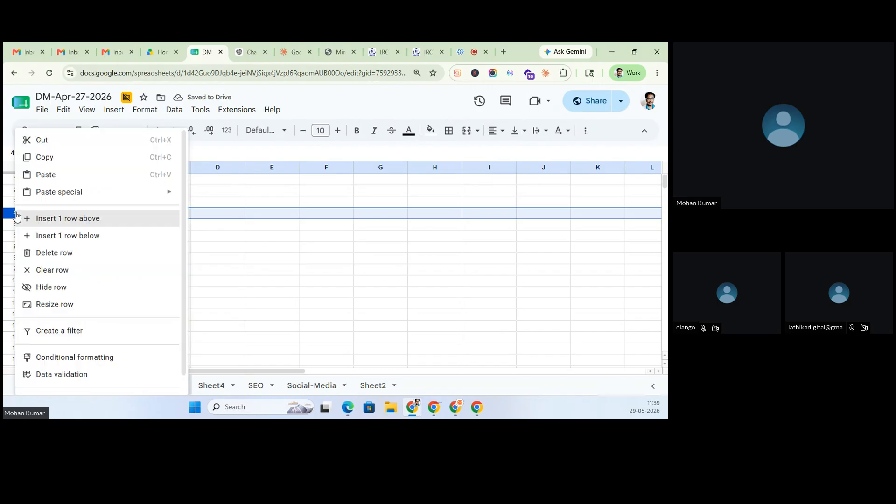
pyautogui.click(70, 224)
pyautogui.click(246, 239)
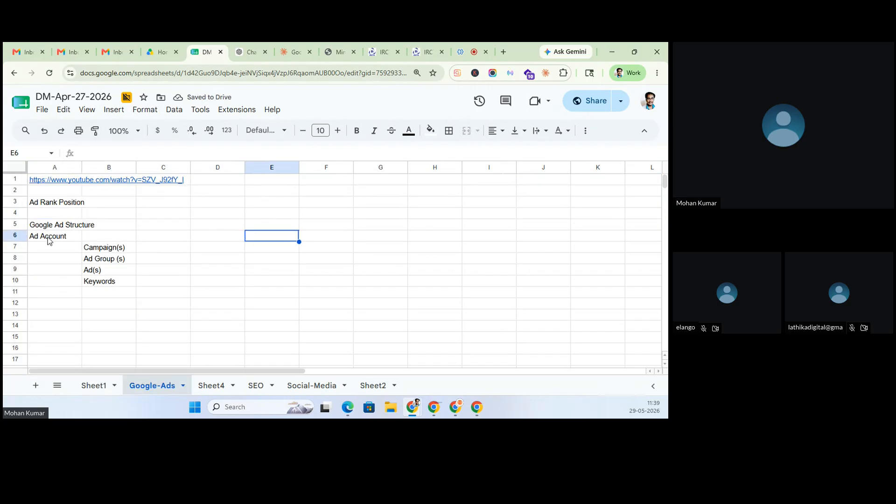
# - Go to ads.google.com, sign in, and open the Coimbatore Digital Marketing Academy account
pyautogui.click(504, 53)
pyautogui.write('ads.google.com')
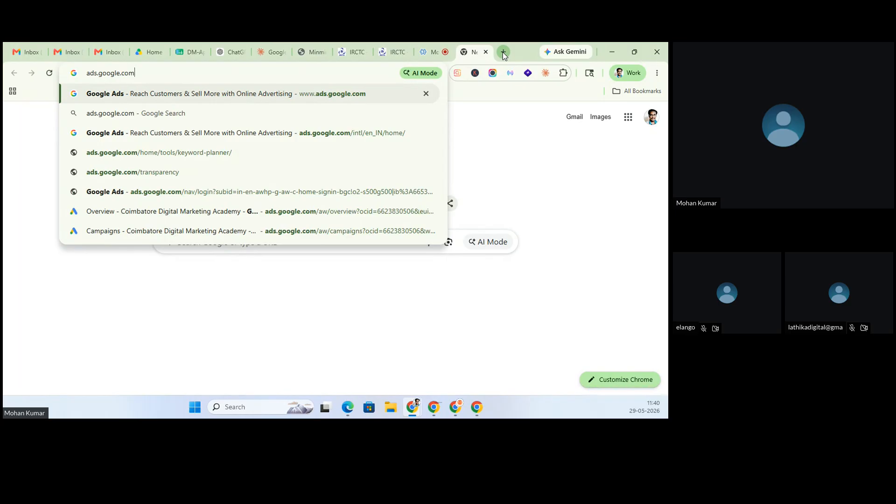
pyautogui.press('Return')
pyautogui.click(554, 129)
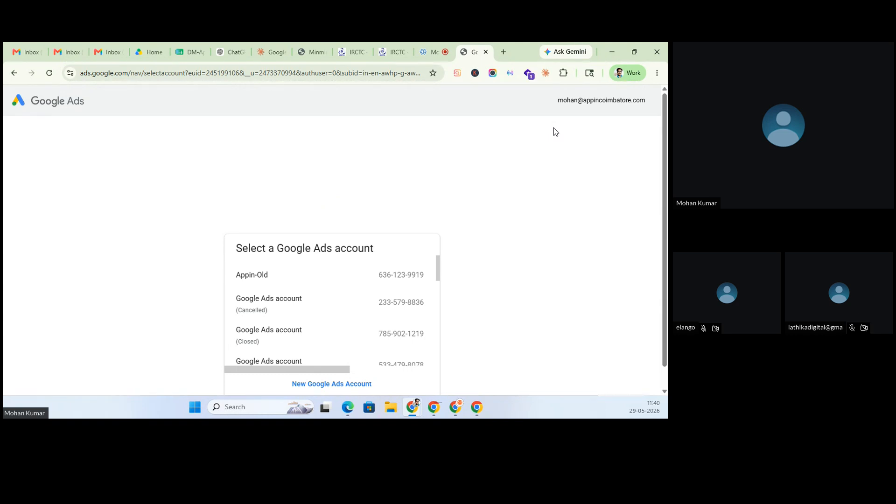
pyautogui.scroll(-5, 348, 347)
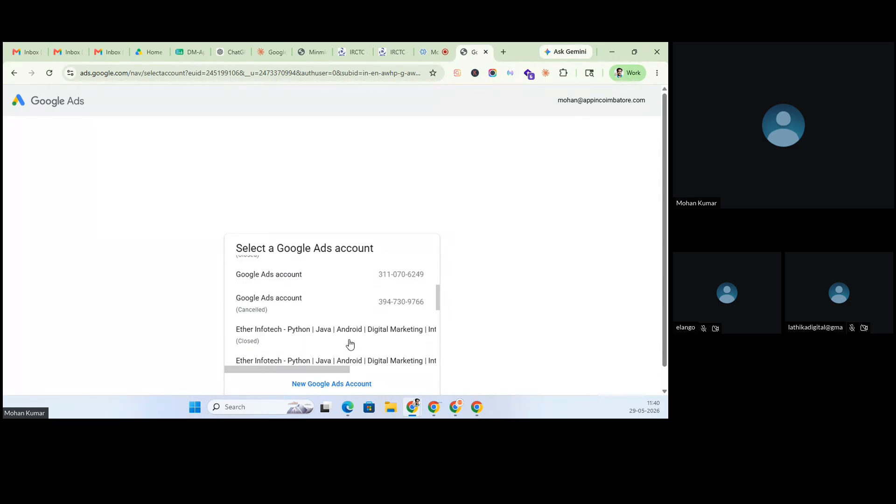
pyautogui.scroll(-3, 349, 346)
pyautogui.click(335, 286)
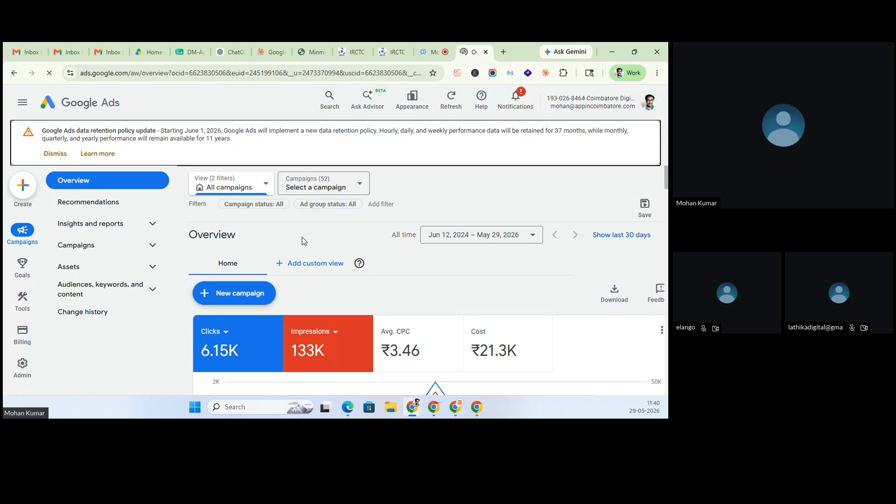
# - Review the linked accounts list, dismiss the data retention notice, and open the campaign views dropdown
pyautogui.tripleClick(566, 98)
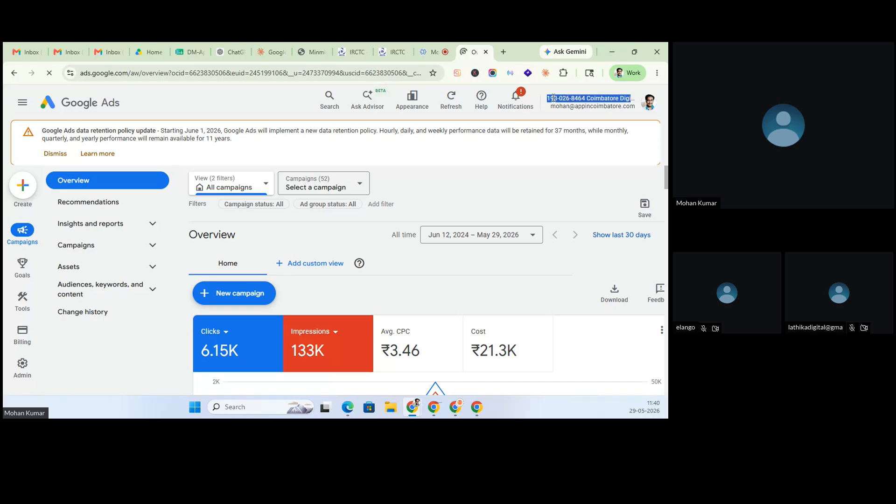
pyautogui.click(553, 98)
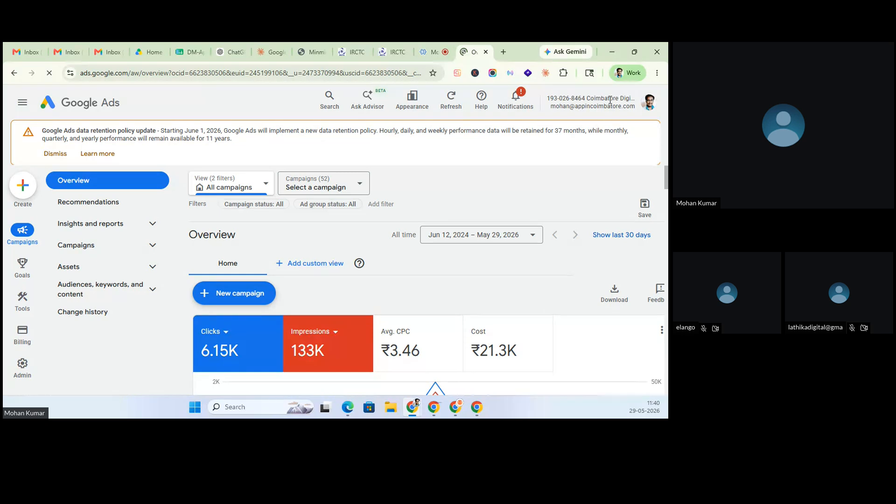
pyautogui.click(649, 102)
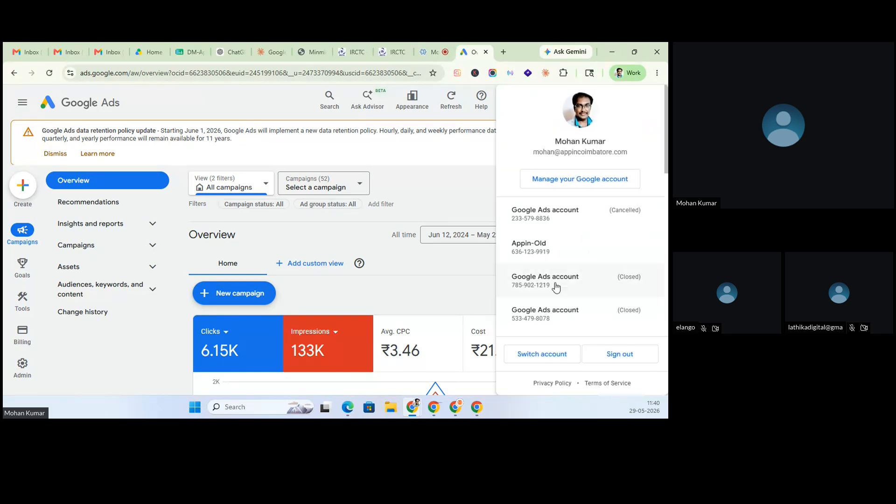
pyautogui.scroll(-3, 557, 294)
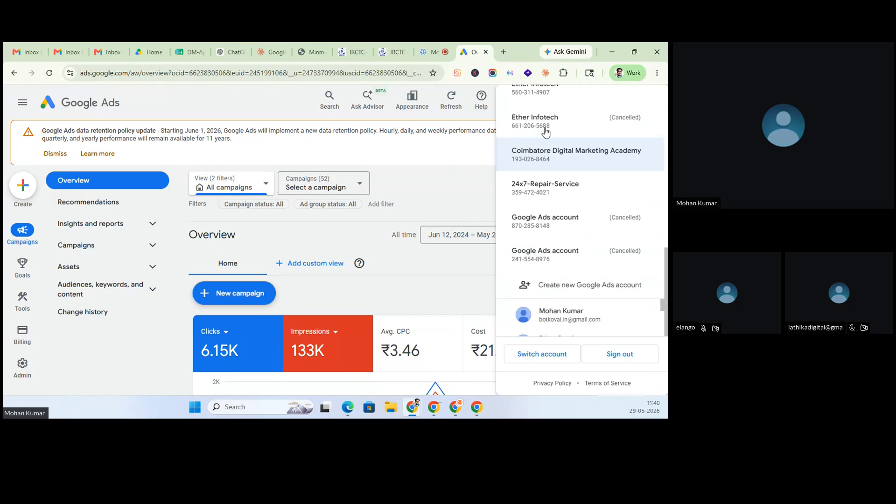
pyautogui.click(547, 156)
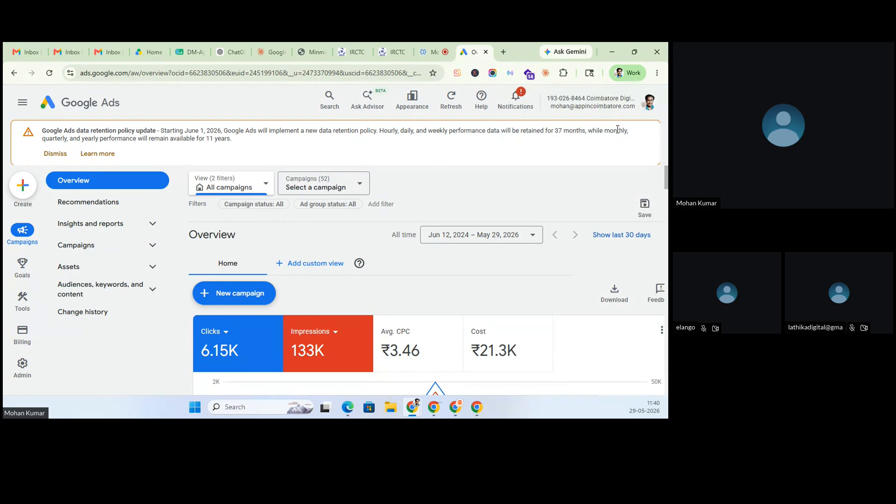
pyautogui.click(55, 153)
pyautogui.click(239, 147)
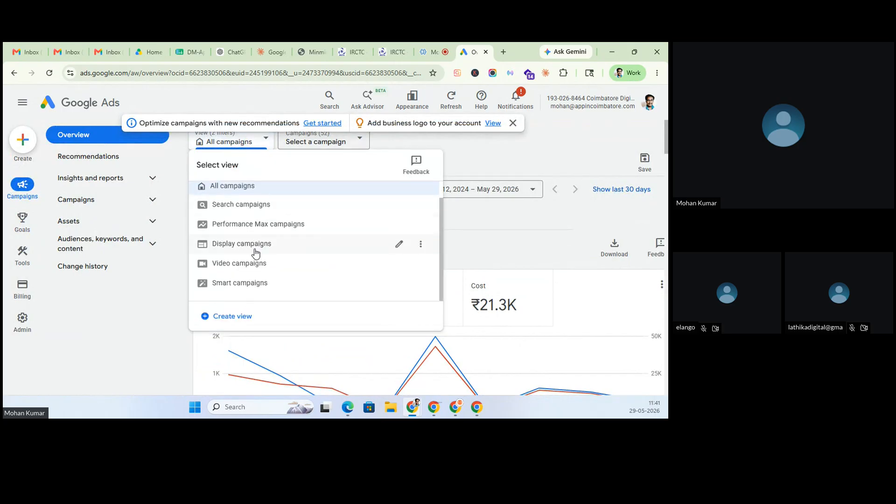
# - Open the Campaigns (52) picker and scroll to the Leads-Search campaigns, briefly visiting Zoho Meeting
pyautogui.click(324, 141)
pyautogui.scroll(-5, 350, 245)
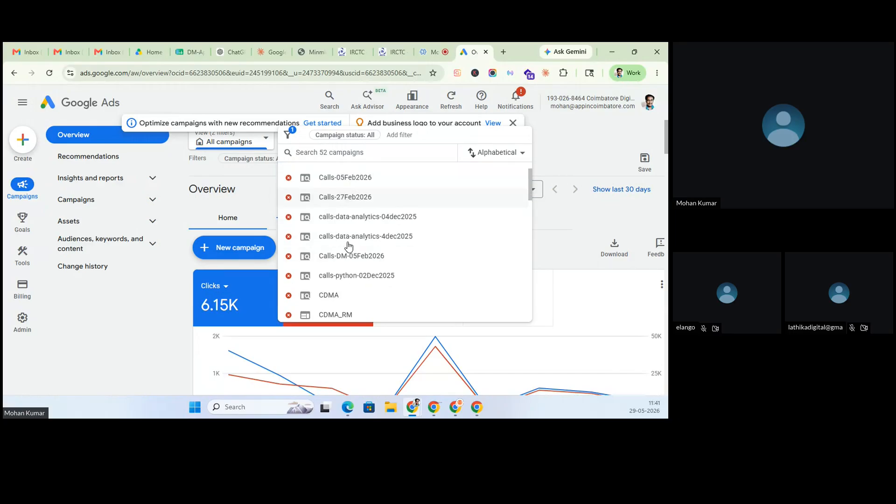
pyautogui.scroll(-3, 348, 246)
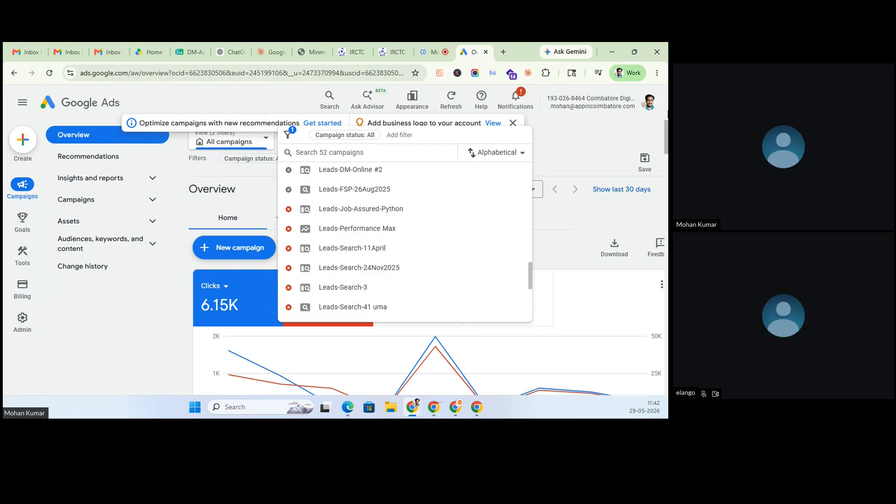
pyautogui.click(436, 51)
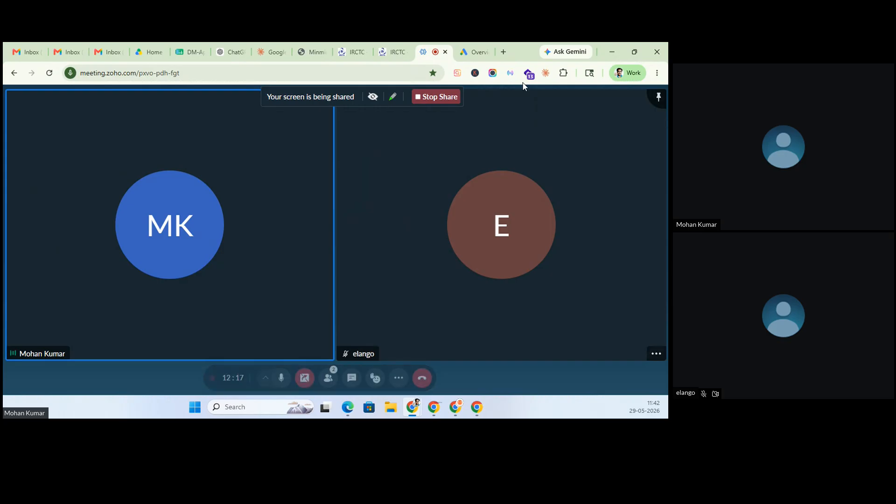
pyautogui.click(481, 52)
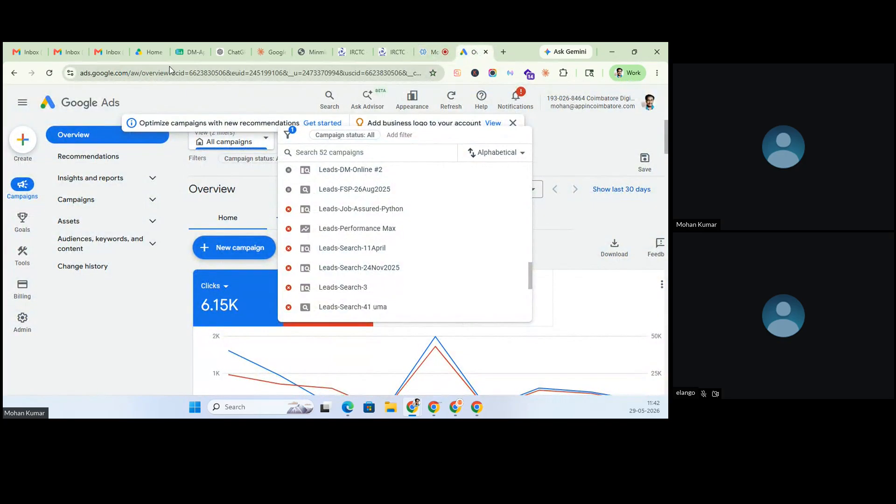
# - Switch back to the DM-Apr-27-2026 spreadsheet showing the Google Ad Structure outline
pyautogui.click(189, 45)
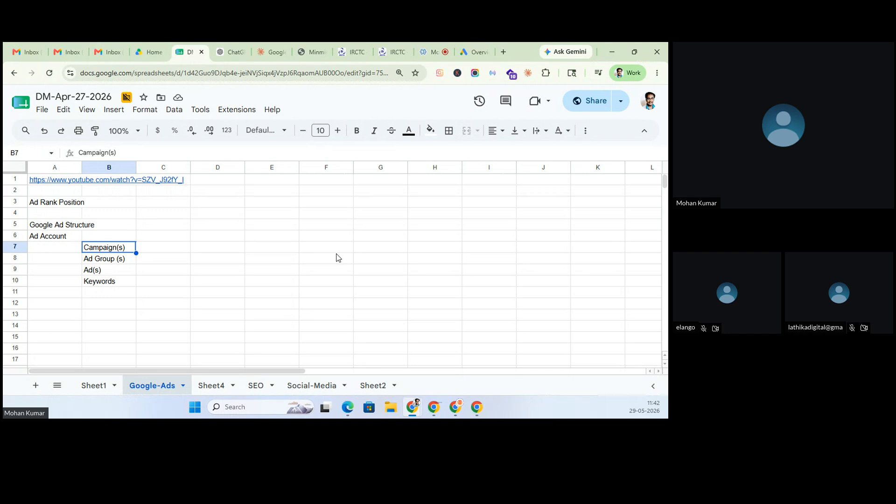
# - Search Google for 'digital marketing course online' and scroll through the sponsored ads
pyautogui.click(504, 50)
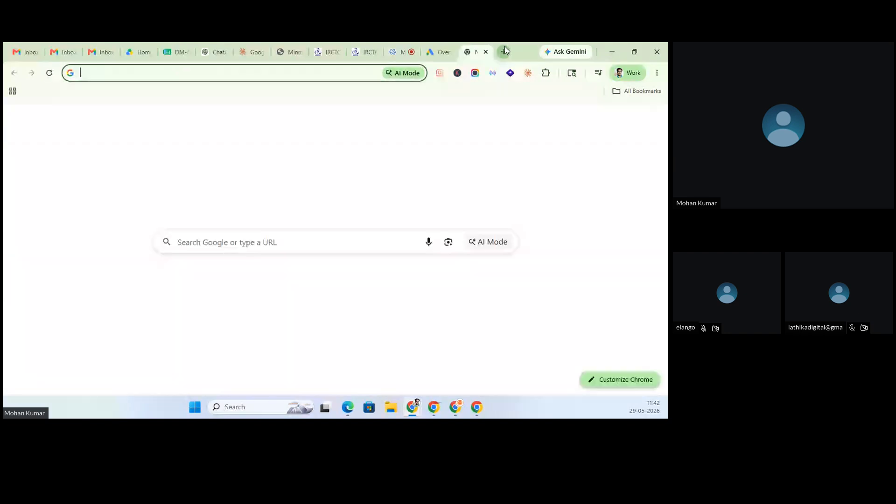
pyautogui.write('digital marketing cours eoline')
pyautogui.press('Return')
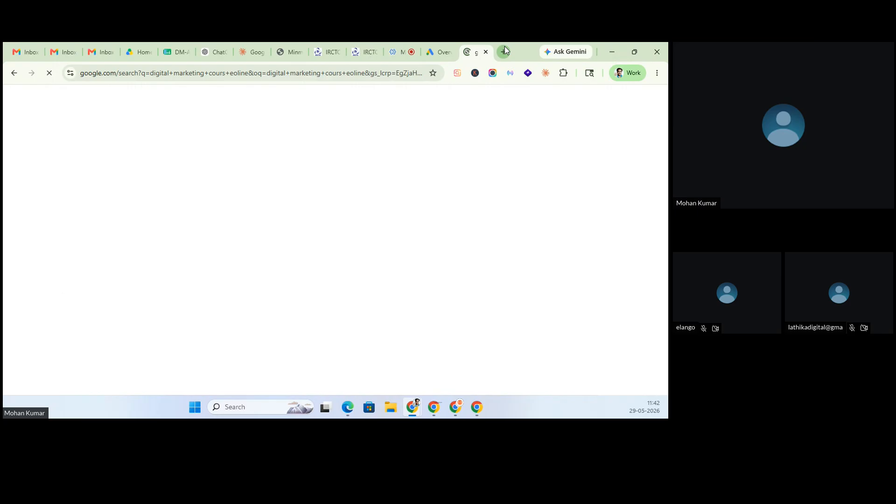
pyautogui.scroll(-8, 99, 225)
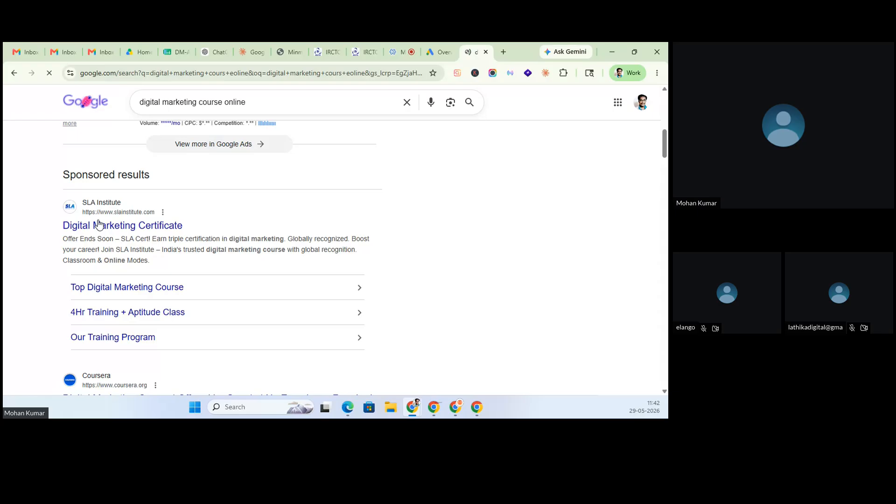
pyautogui.scroll(-3, 101, 247)
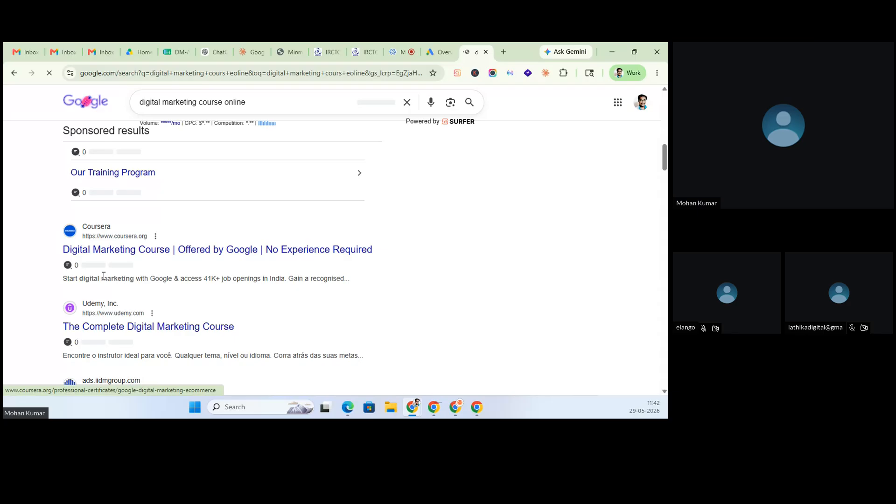
pyautogui.scroll(-2, 112, 289)
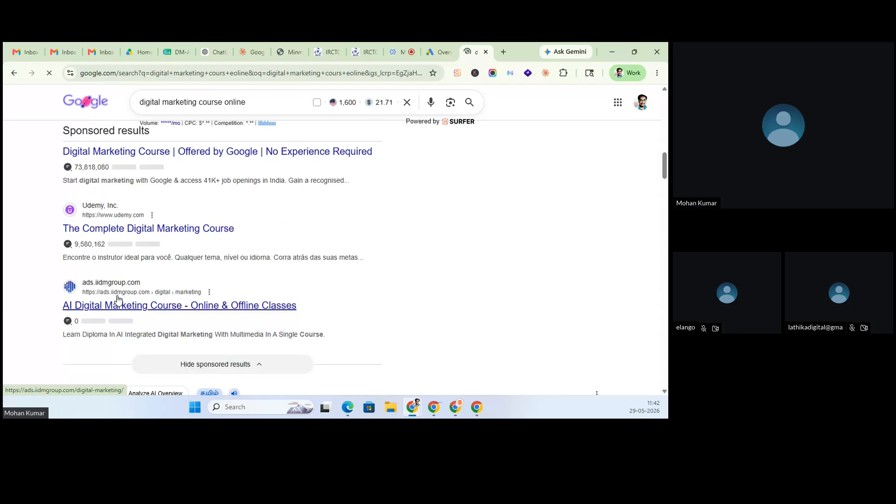
pyautogui.scroll(10, 118, 301)
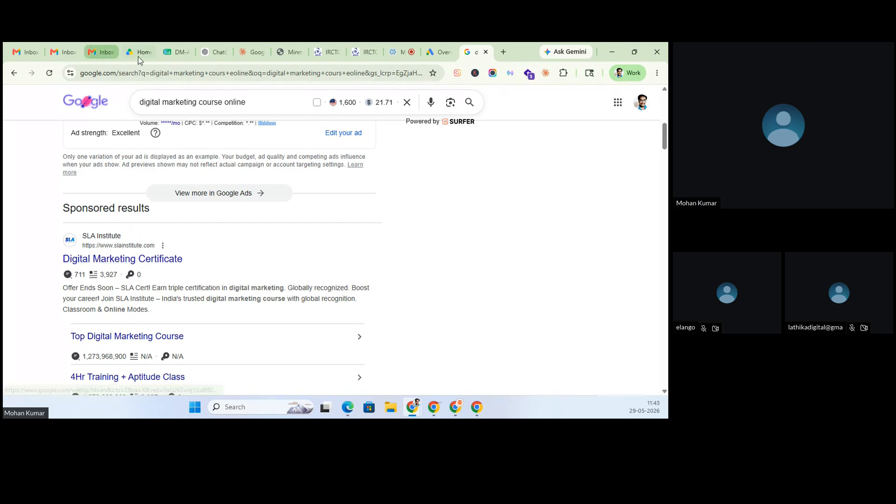
pyautogui.click(178, 52)
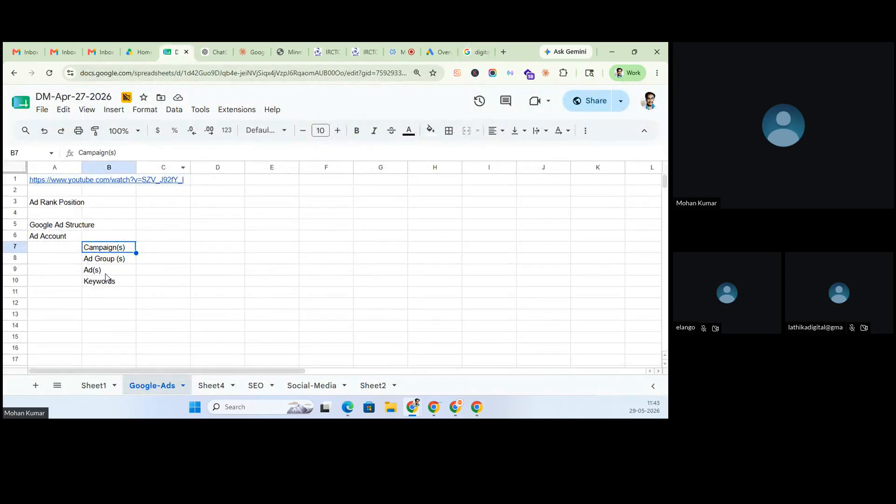
pyautogui.click(134, 271)
pyautogui.moveTo(102, 239); pyautogui.dragTo(106, 263)
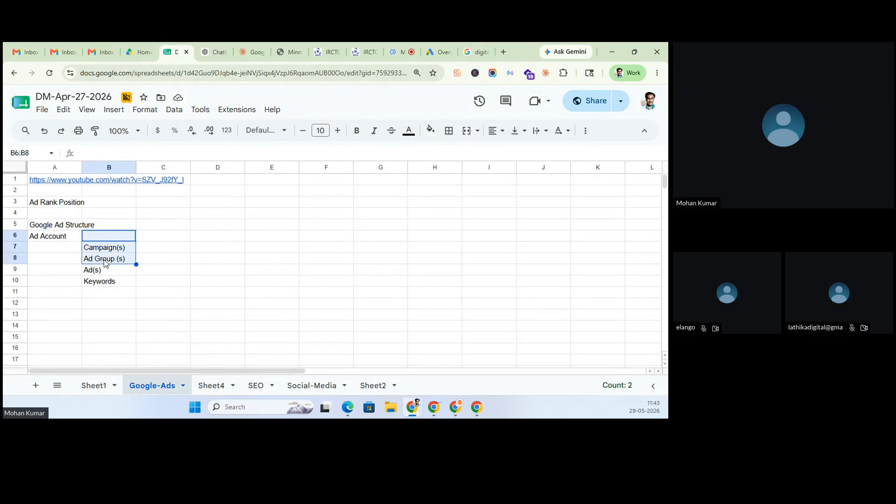
pyautogui.click(107, 284)
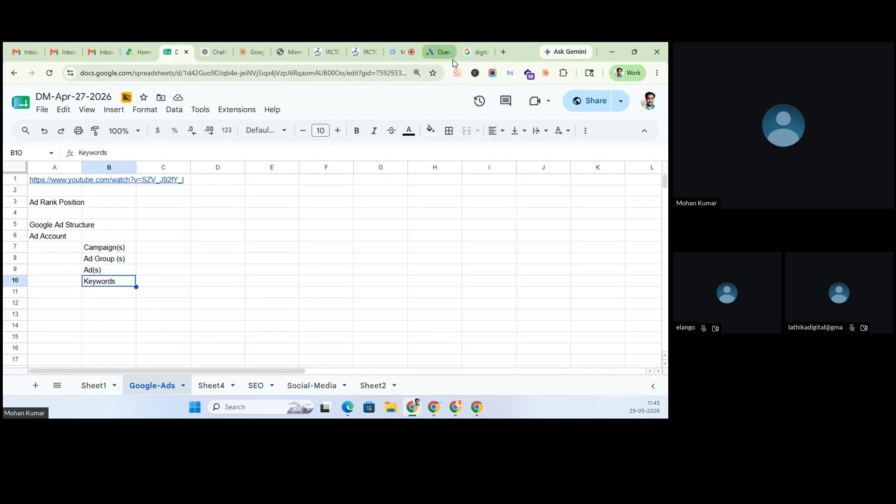
pyautogui.click(475, 52)
pyautogui.moveTo(278, 104); pyautogui.dragTo(69, 88)
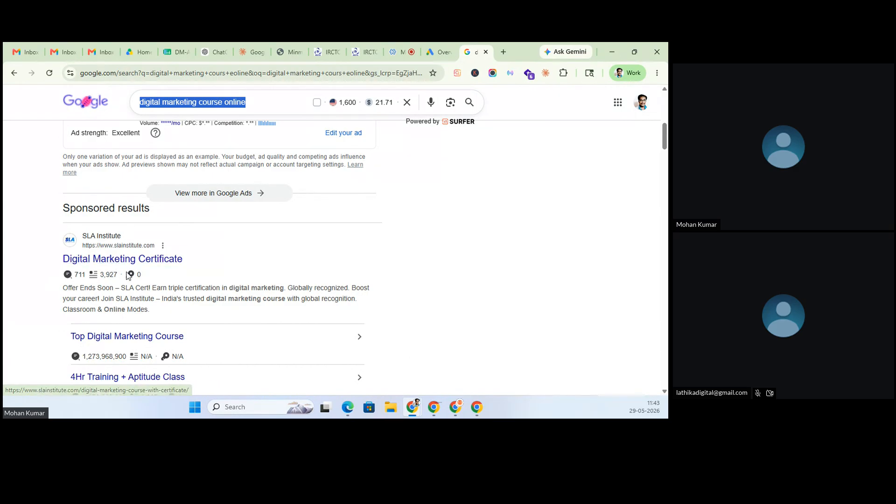
# - View the SLA Institute ad's keyword metric, then open the New campaign dropdown in Google Ads
pyautogui.moveTo(128, 276)
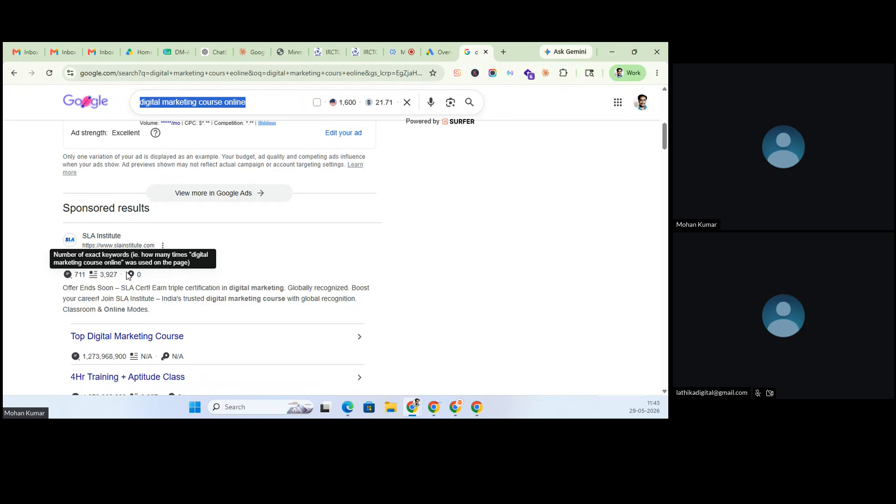
pyautogui.click(438, 52)
pyautogui.click(237, 248)
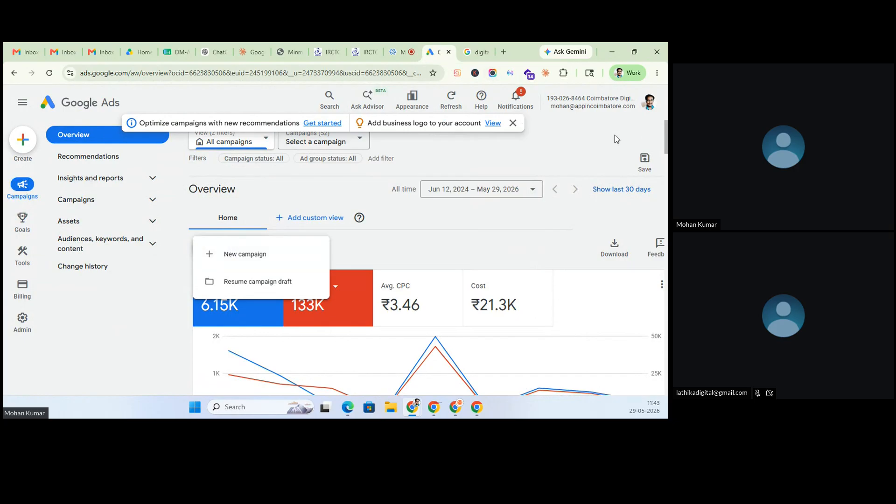
# - Choose New campaign to reach the objective choices such as Sales, Leads and Website traffic
pyautogui.click(248, 258)
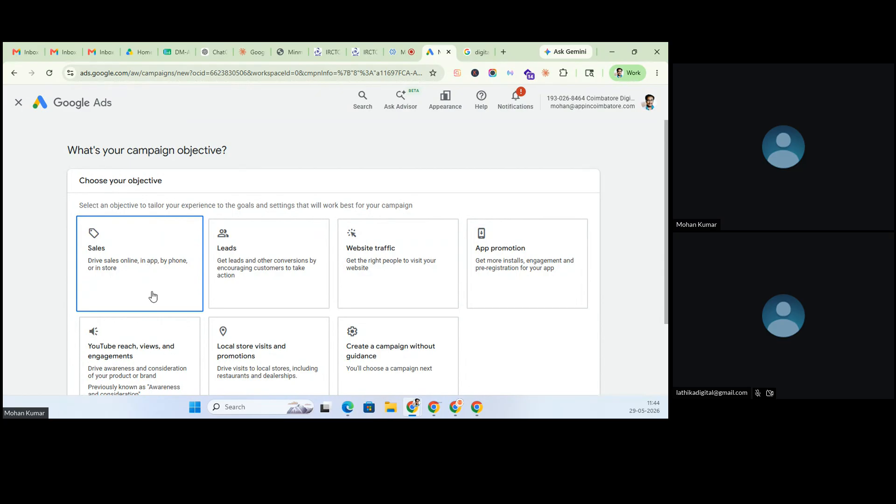
pyautogui.scroll(-1, 150, 296)
# - Return to the DM-Apr-27-2026 sheet and select C7 beside Campaign(s) in B7
pyautogui.click(175, 48)
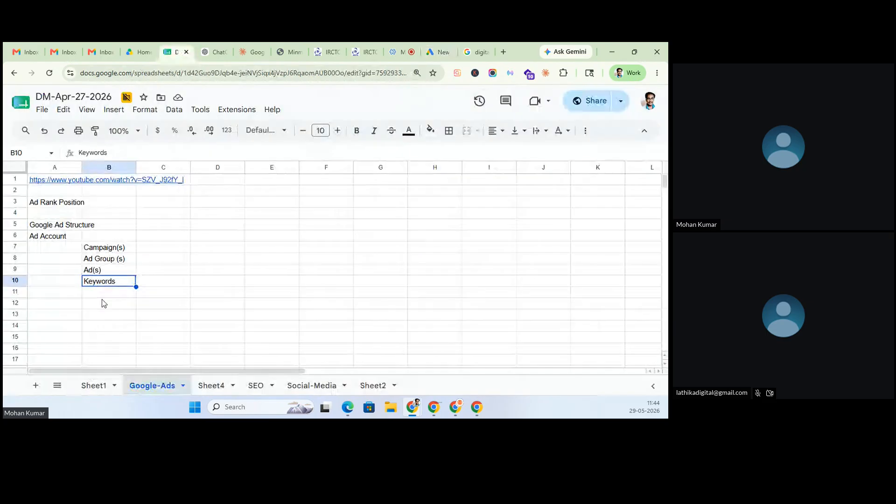
pyautogui.click(133, 250)
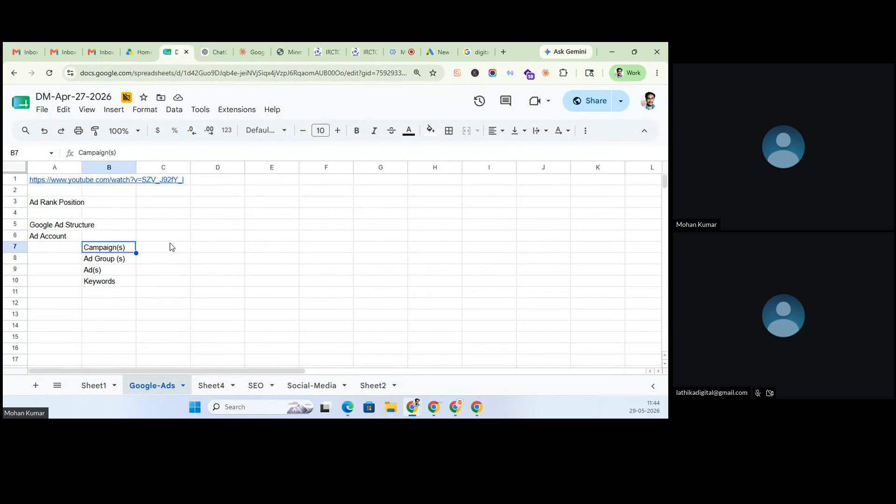
pyautogui.click(149, 248)
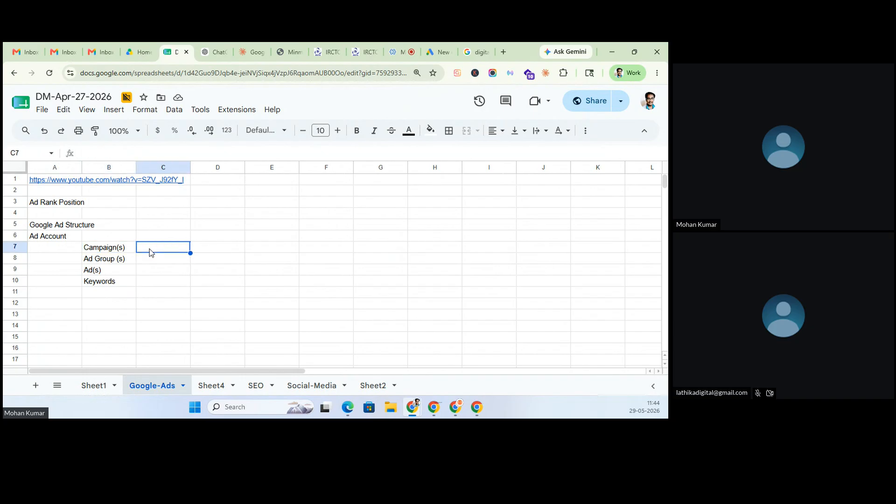
# - Click through the Sales, Leads, Website traffic, App promotion, YouTube and Local store visits objective cards to compare them
pyautogui.click(433, 48)
pyautogui.click(138, 215)
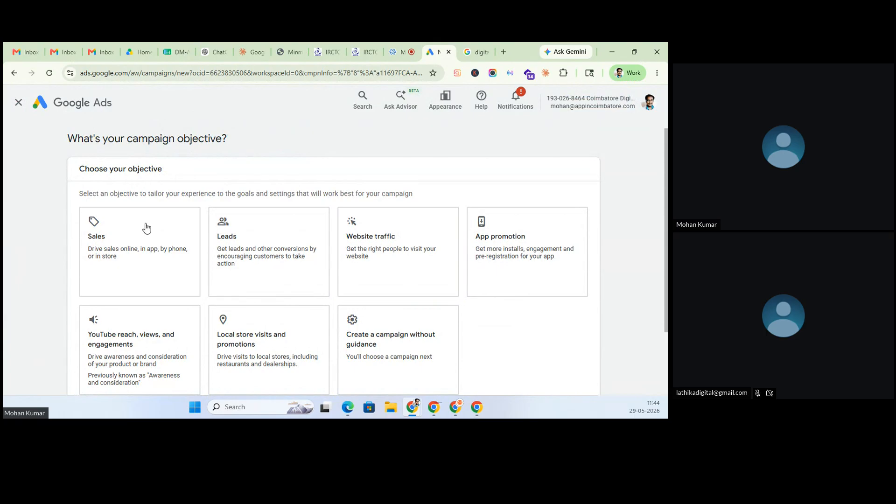
pyautogui.click(282, 263)
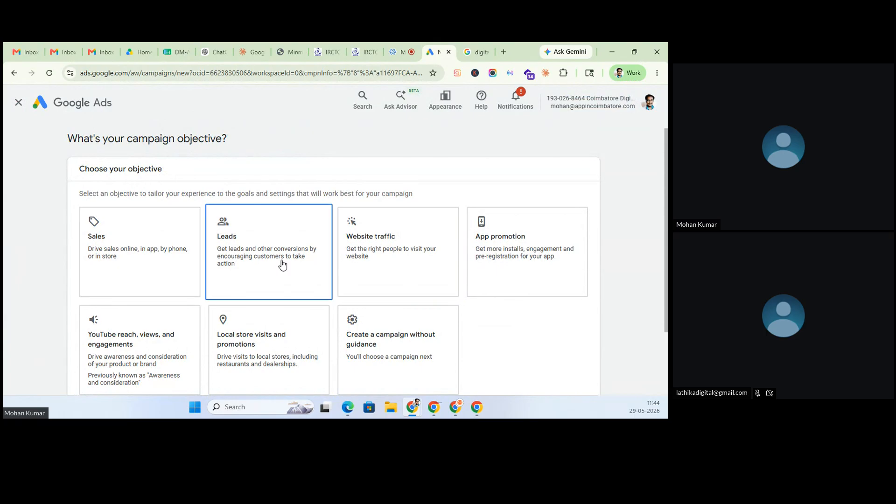
pyautogui.click(366, 266)
pyautogui.scroll(-1, 365, 267)
pyautogui.click(366, 270)
pyautogui.click(444, 224)
pyautogui.click(517, 222)
pyautogui.click(298, 286)
pyautogui.click(140, 306)
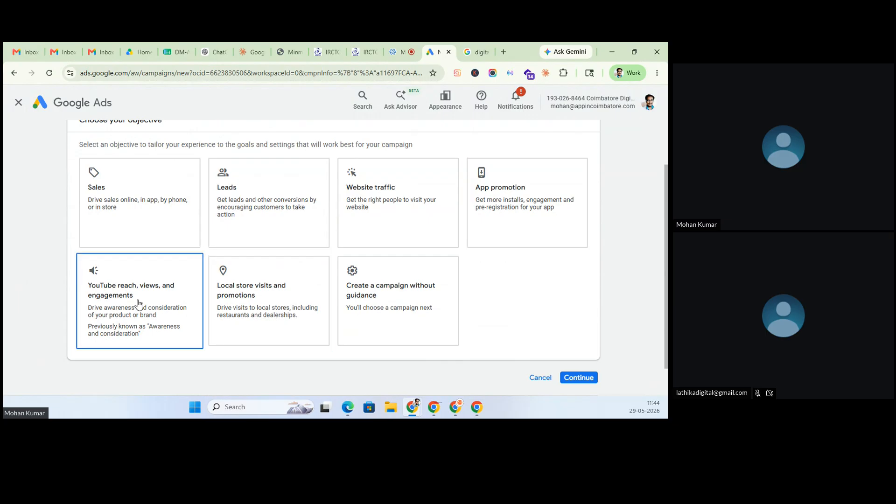
pyautogui.click(233, 310)
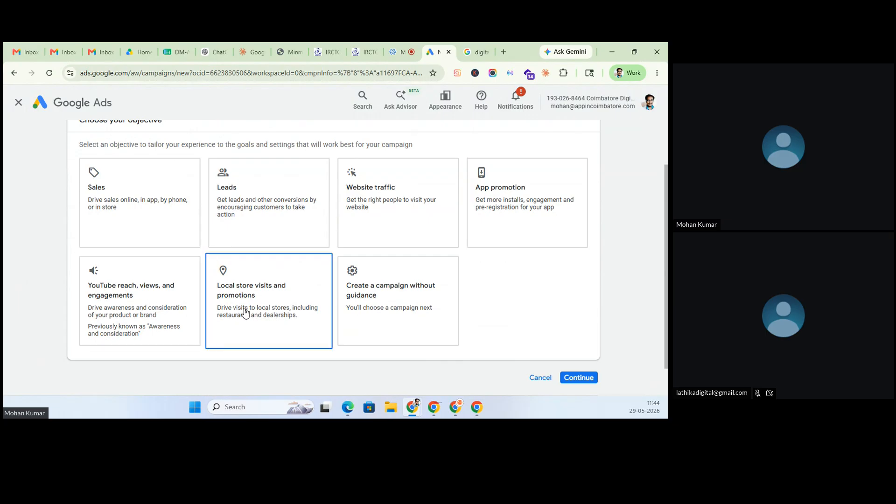
pyautogui.click(379, 312)
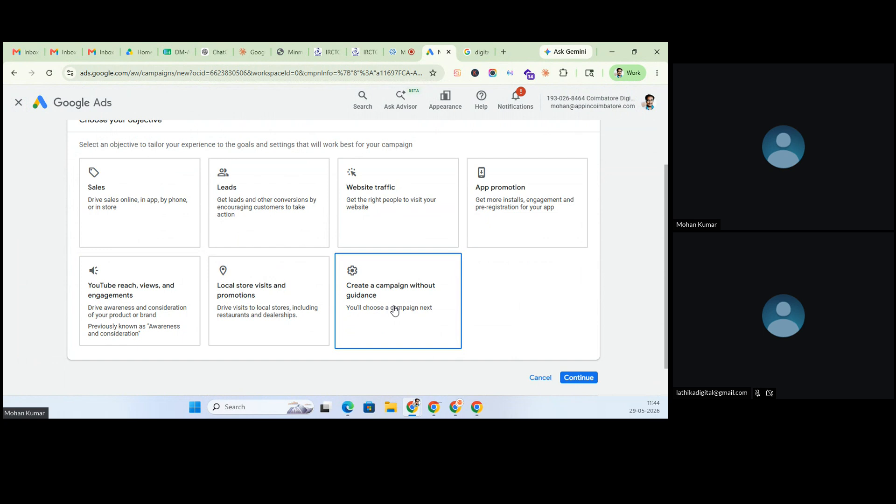
pyautogui.click(220, 263)
pyautogui.click(195, 230)
pyautogui.click(228, 206)
pyautogui.click(368, 204)
pyautogui.click(290, 296)
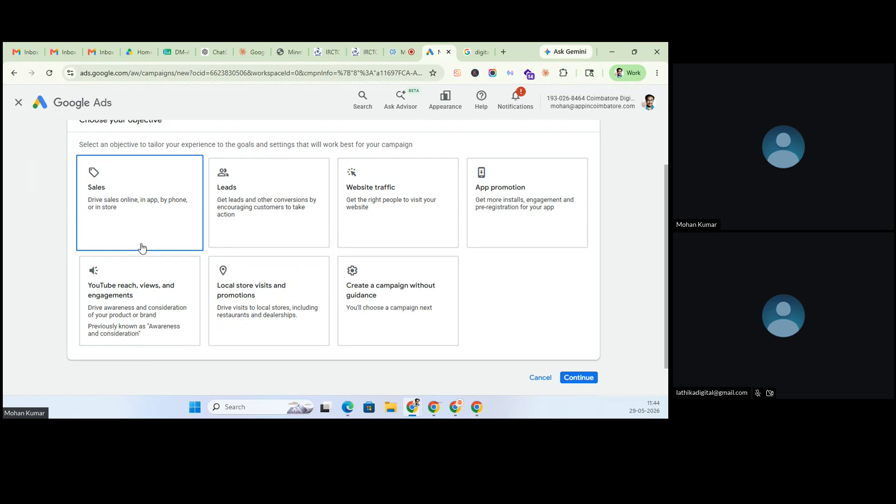
# - Revisit Leads and Website traffic, then settle on Sales as the campaign objective
pyautogui.scroll(1, 142, 247)
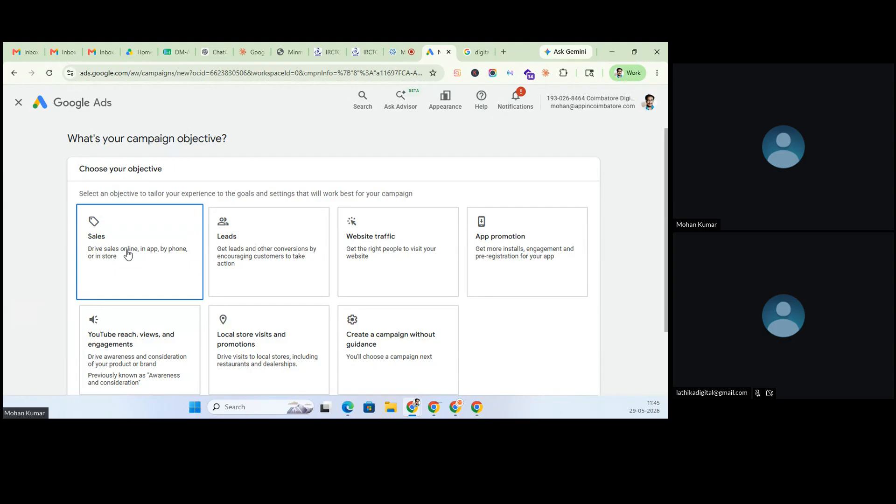
pyautogui.click(239, 273)
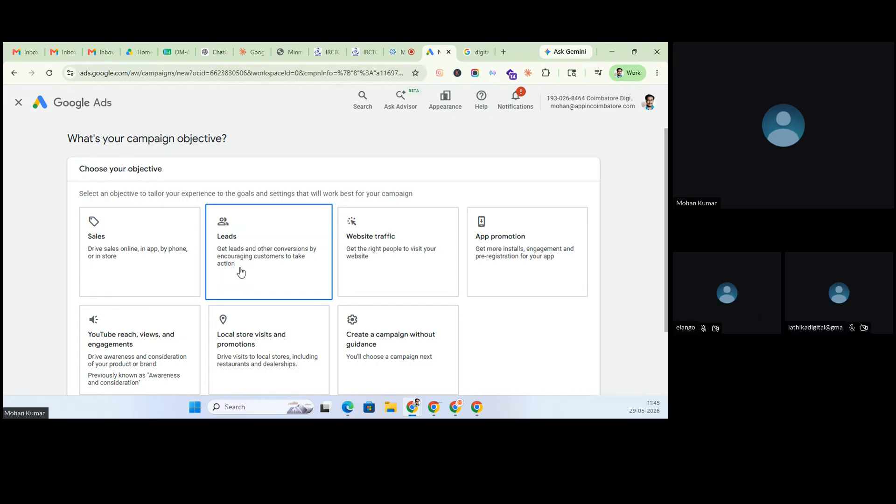
pyautogui.click(383, 292)
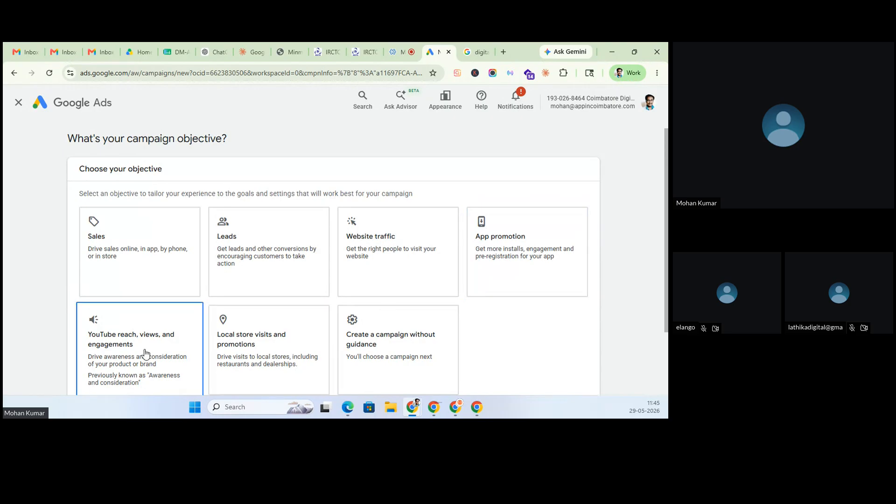
pyautogui.scroll(-1, 144, 353)
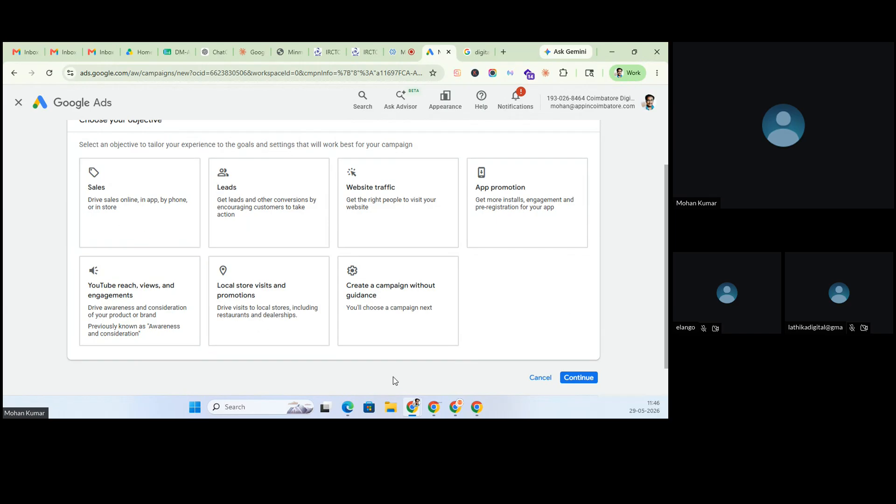
pyautogui.click(119, 209)
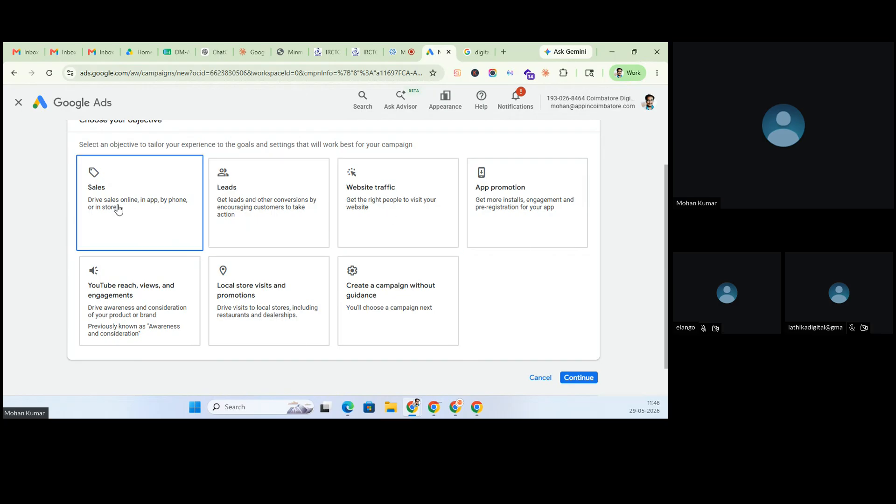
pyautogui.click(118, 210)
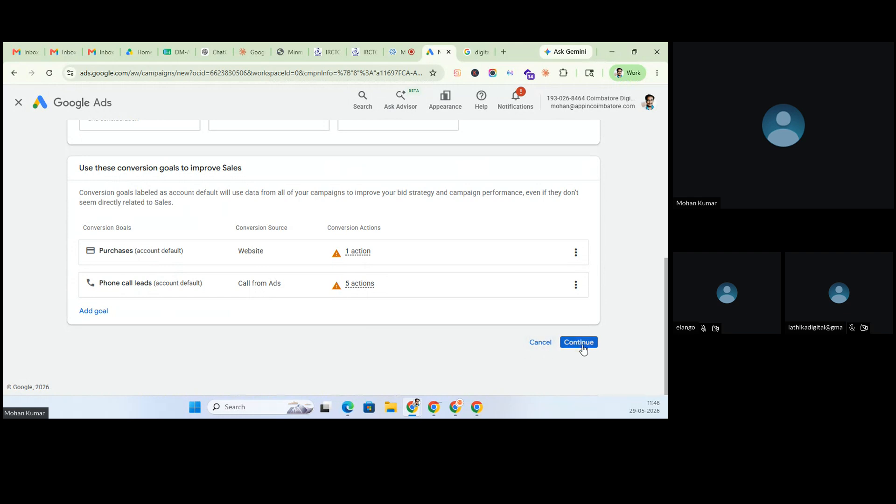
# - Continue past the Sales objective and scroll through its conversion goals and campaign types
pyautogui.click(578, 342)
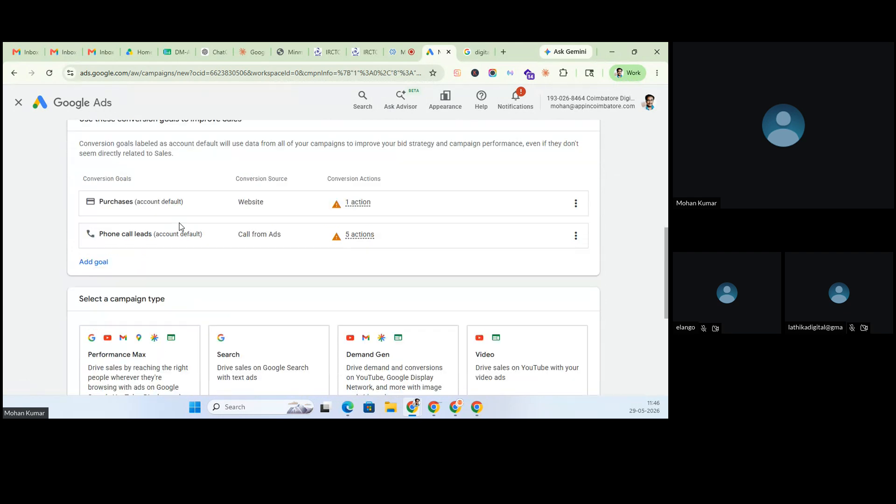
pyautogui.scroll(5, 181, 166)
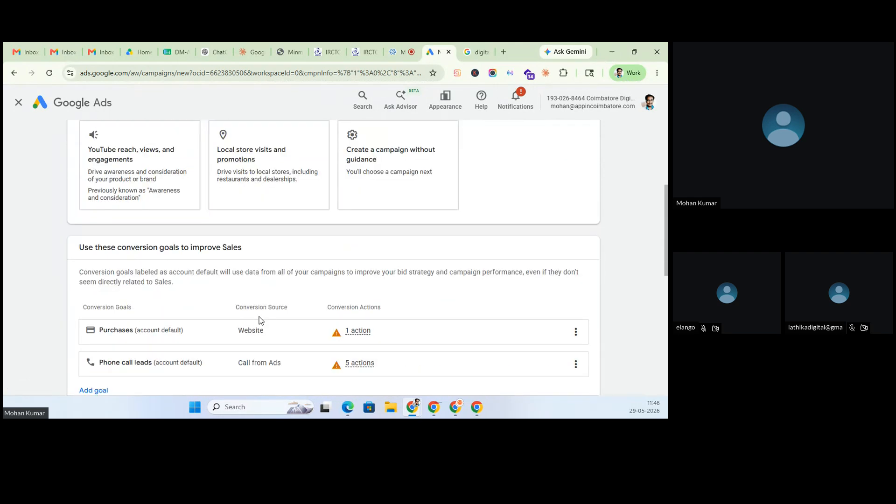
pyautogui.scroll(-2, 182, 340)
pyautogui.scroll(5, 124, 300)
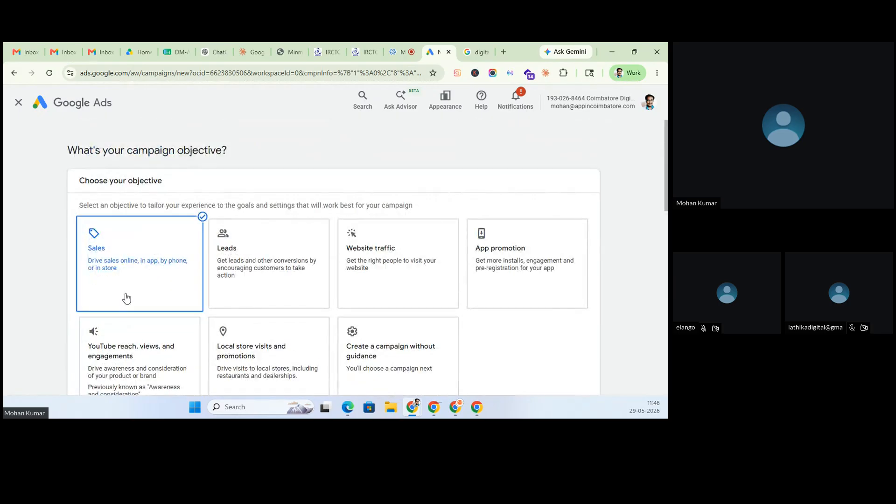
pyautogui.scroll(-3, 125, 299)
pyautogui.scroll(-5, 126, 299)
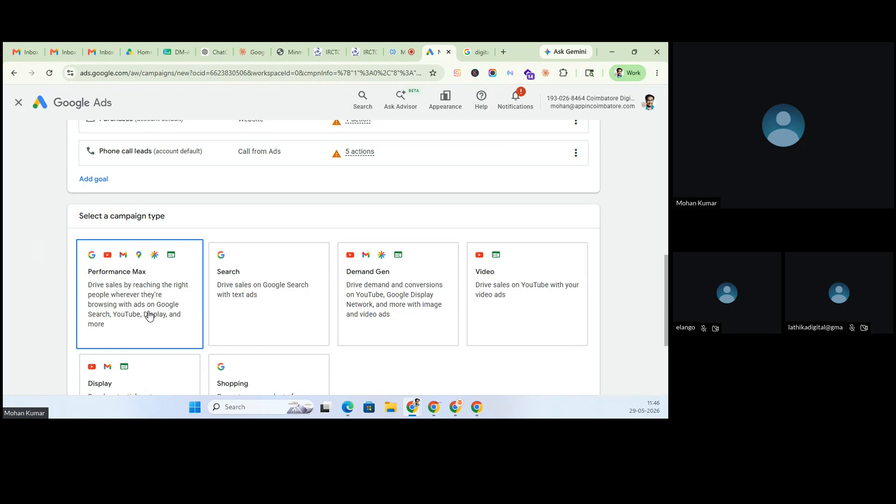
# - Try Search and Demand Gen, ending with Video as the campaign type
pyautogui.click(271, 316)
pyautogui.scroll(3, 364, 271)
pyautogui.click(377, 175)
pyautogui.scroll(3, 428, 248)
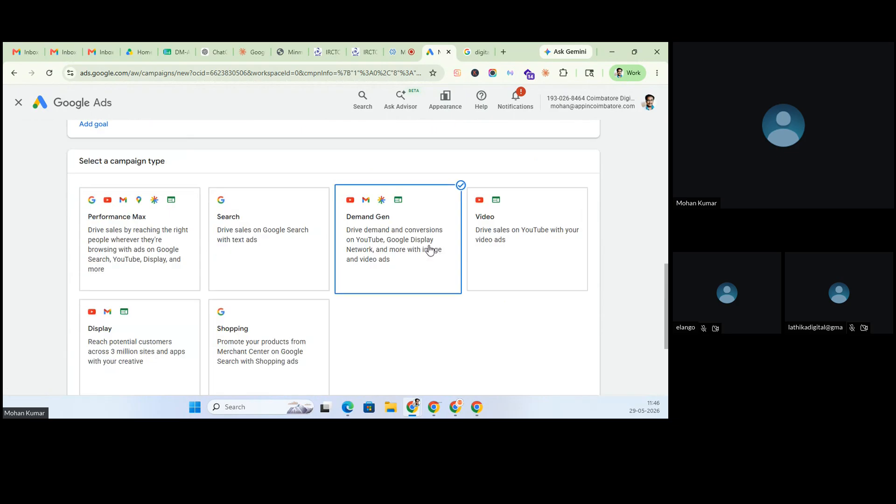
pyautogui.click(527, 263)
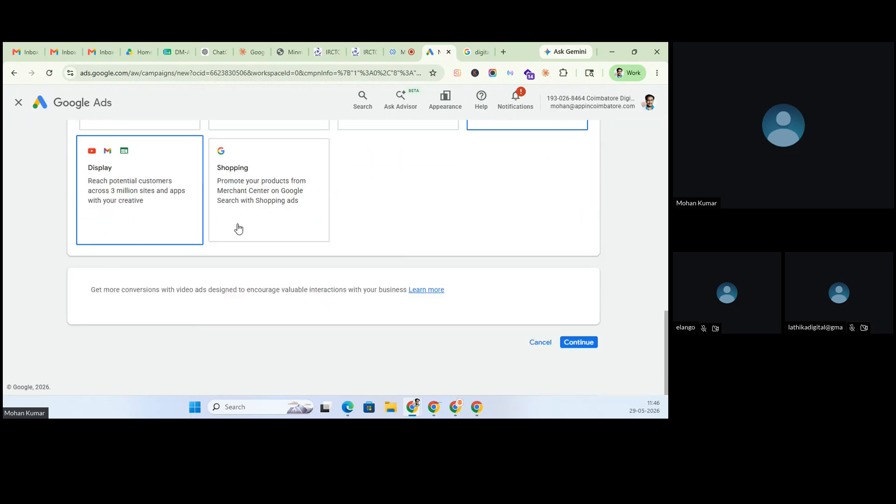
pyautogui.scroll(3, 257, 227)
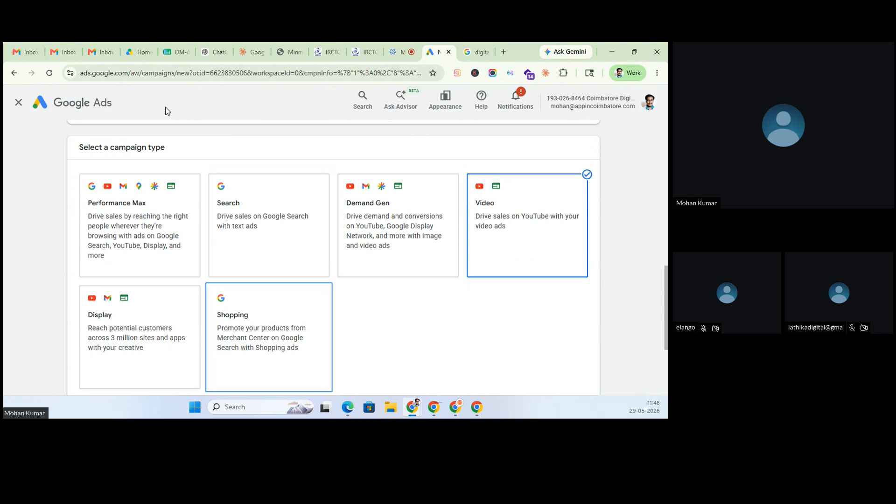
# - Enter Sales, Leads, Website Traffic, App Promotion, Youtube Videos and Local Store Visits across row 7 from C7
pyautogui.click(177, 52)
pyautogui.write('Sales')
pyautogui.press('Tab')
pyautogui.write('Leads')
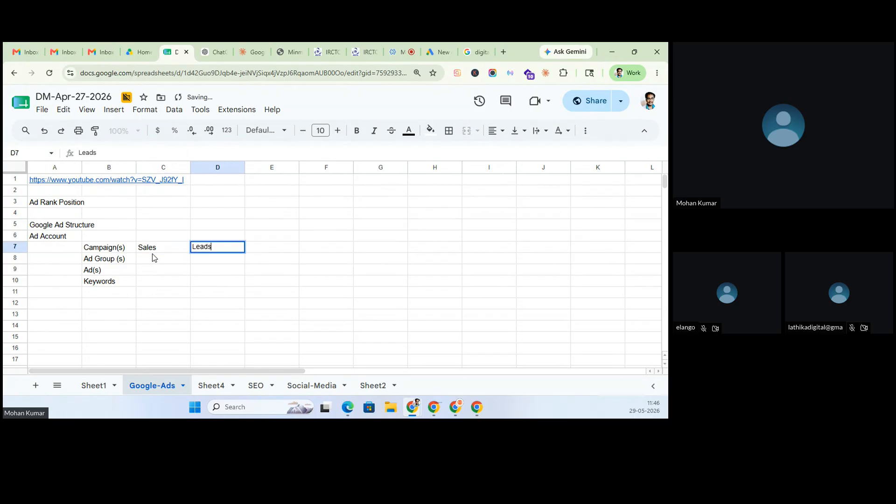
pyautogui.press('Tab')
pyautogui.write('Website Traffic')
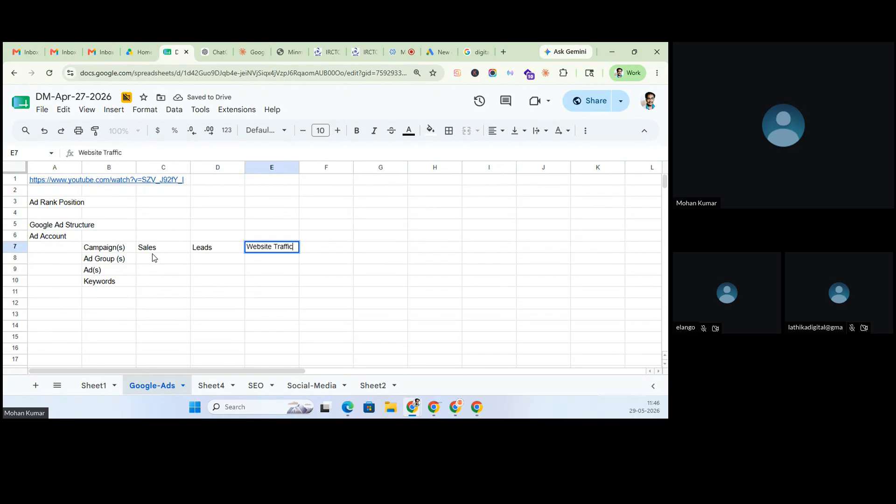
pyautogui.press('Tab')
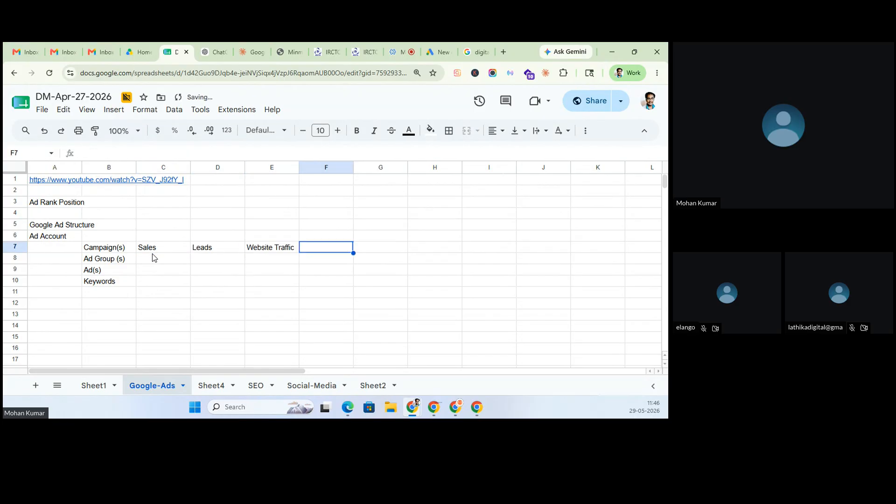
pyautogui.write('App')
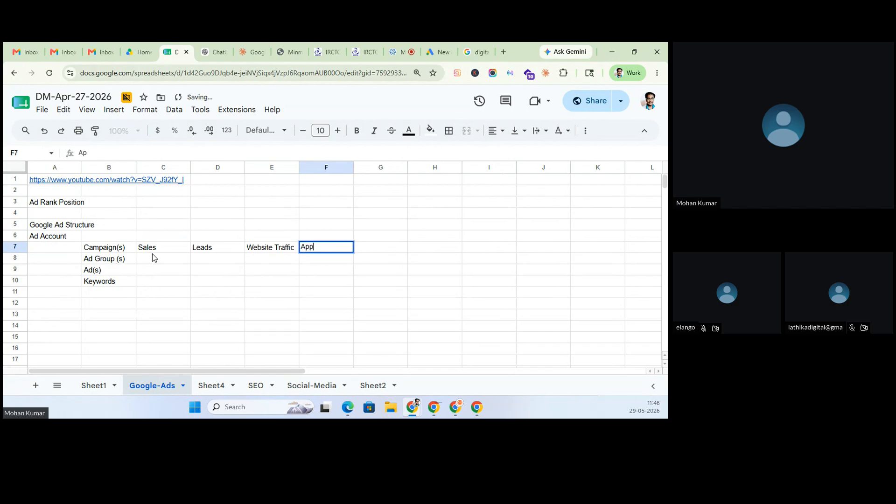
pyautogui.write(' Promotion')
pyautogui.press('Tab')
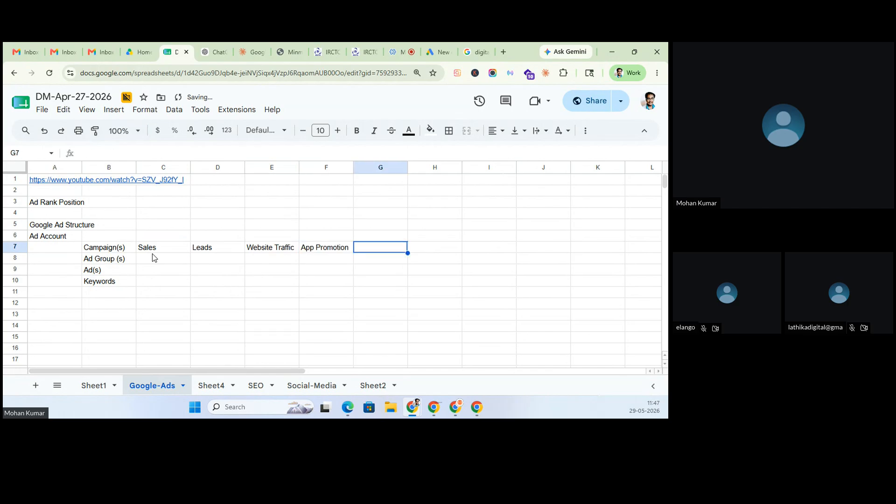
pyautogui.write('Youtube')
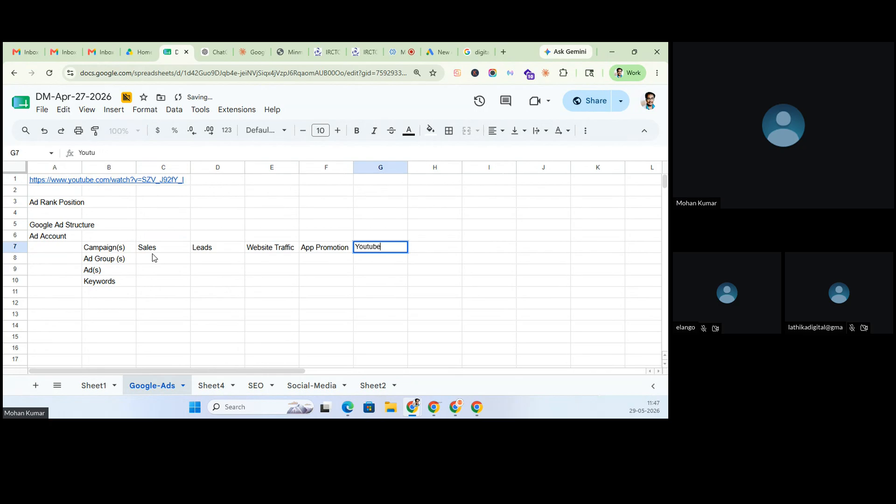
pyautogui.write(' Videos')
pyautogui.press('Tab')
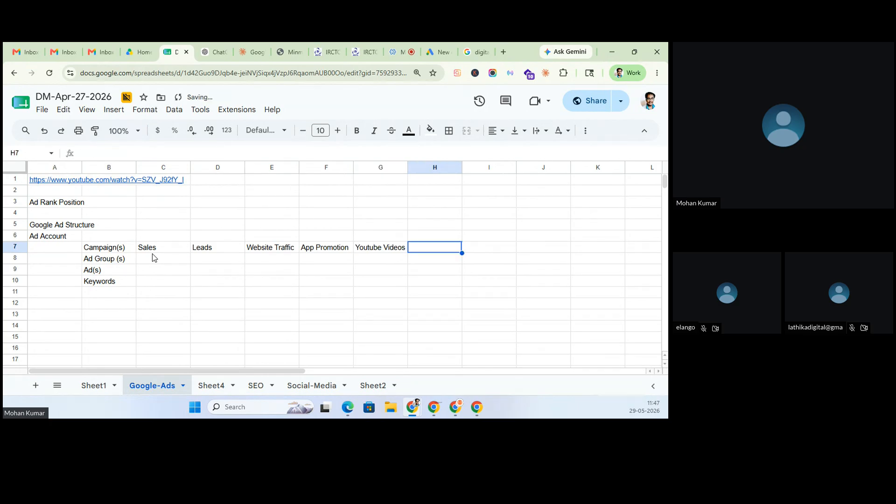
pyautogui.write('Local Store')
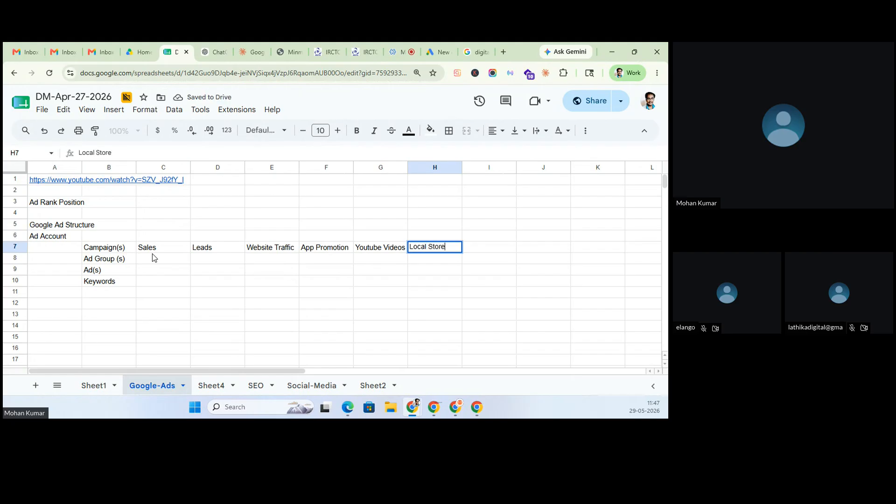
pyautogui.write(' Visits')
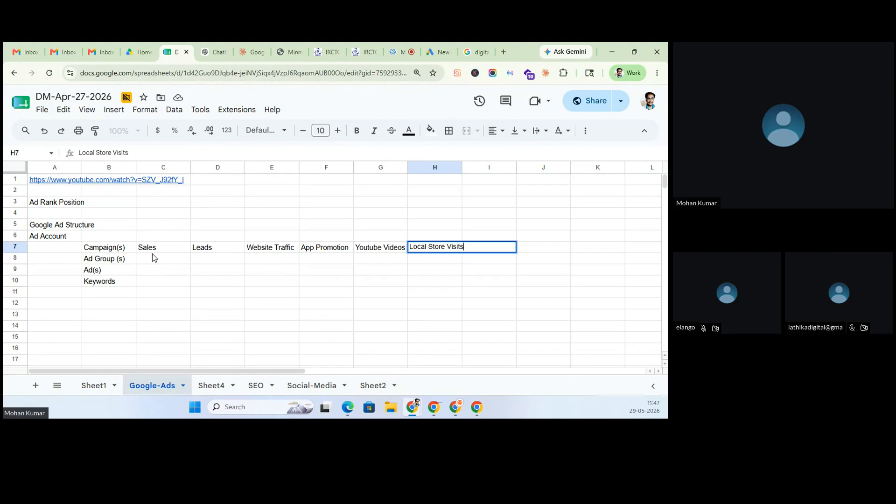
pyautogui.click(199, 277)
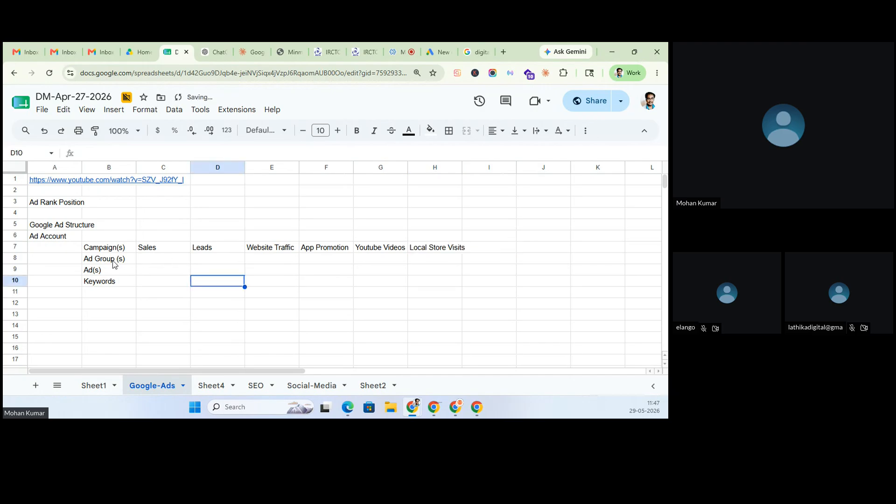
# - Move the Ad Group, Ad and Keywords labels from B8:B10 to B17
pyautogui.moveTo(114, 261); pyautogui.dragTo(113, 283)
pyautogui.hotkey('ctrl', 'c')
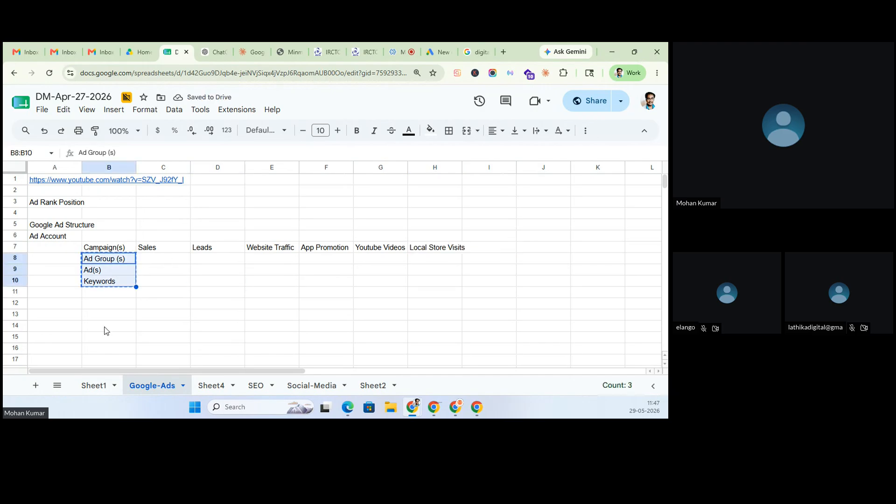
pyautogui.click(96, 360)
pyautogui.hotkey('ctrl', 'v')
# - List Performance Max, Search and Demand Gen in C8:C10 under Sales
pyautogui.click(152, 262)
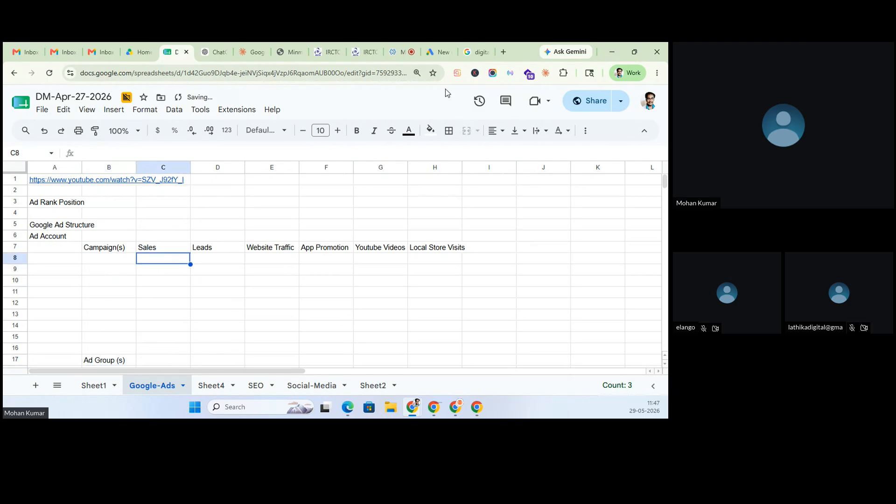
pyautogui.click(439, 52)
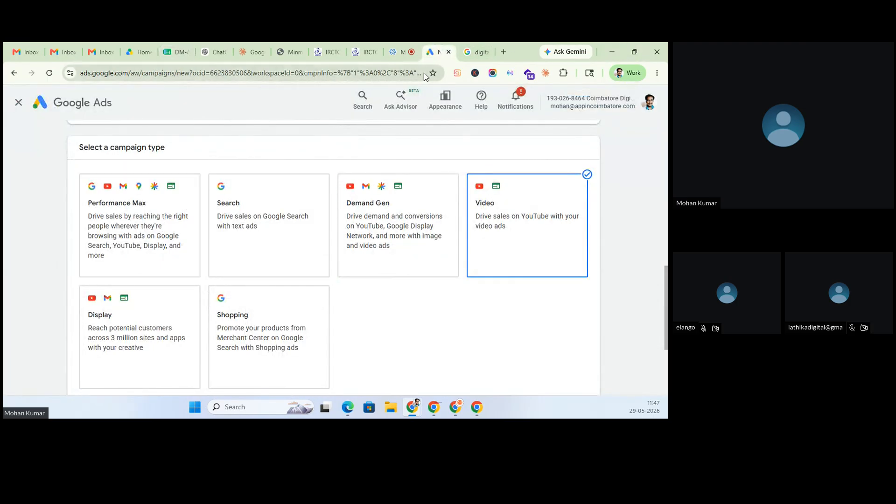
pyautogui.click(171, 51)
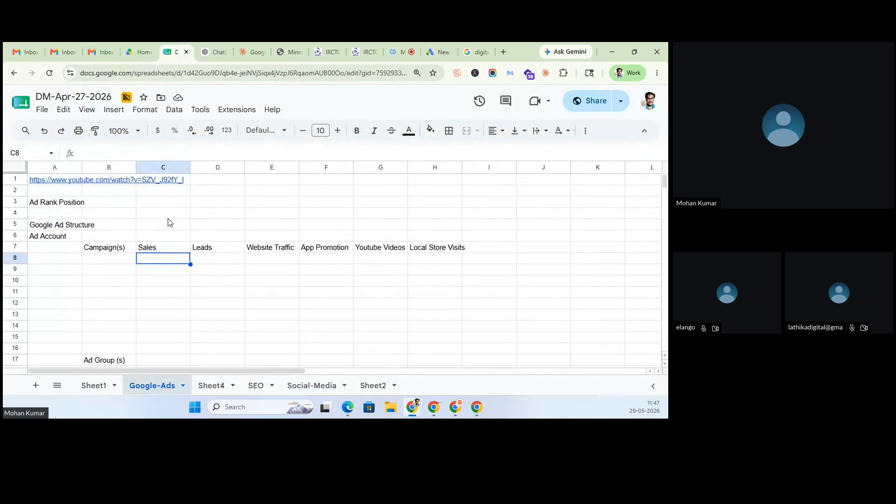
pyautogui.write('Perfor')
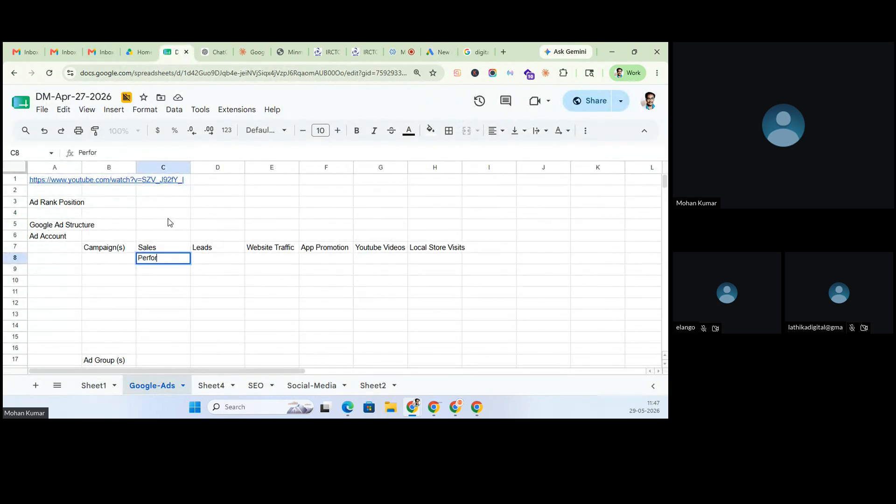
pyautogui.write('mance Max')
pyautogui.press('Return')
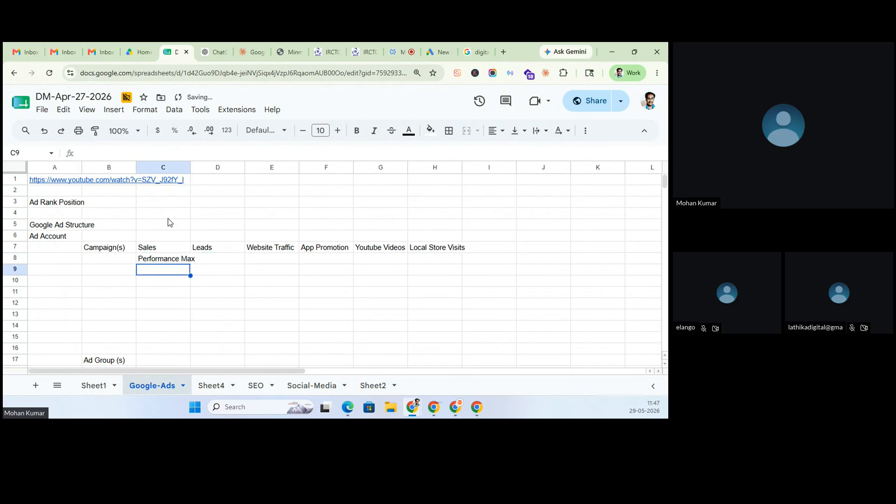
pyautogui.click(443, 42)
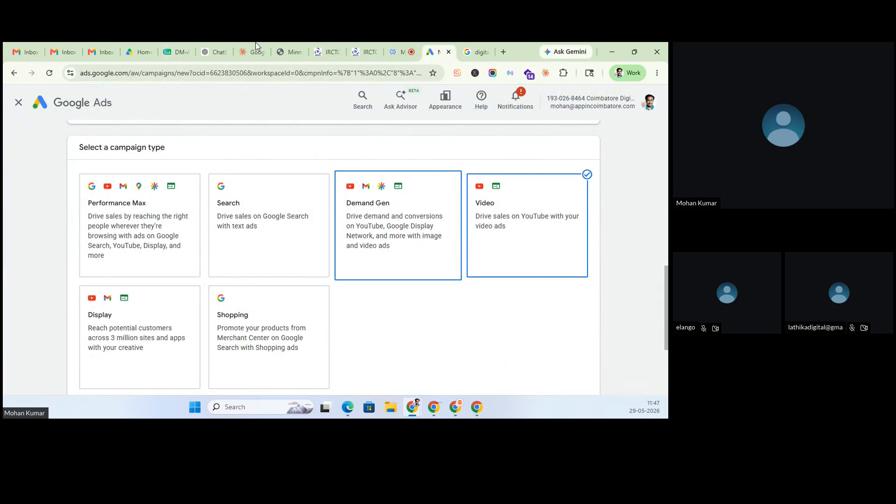
pyautogui.click(182, 43)
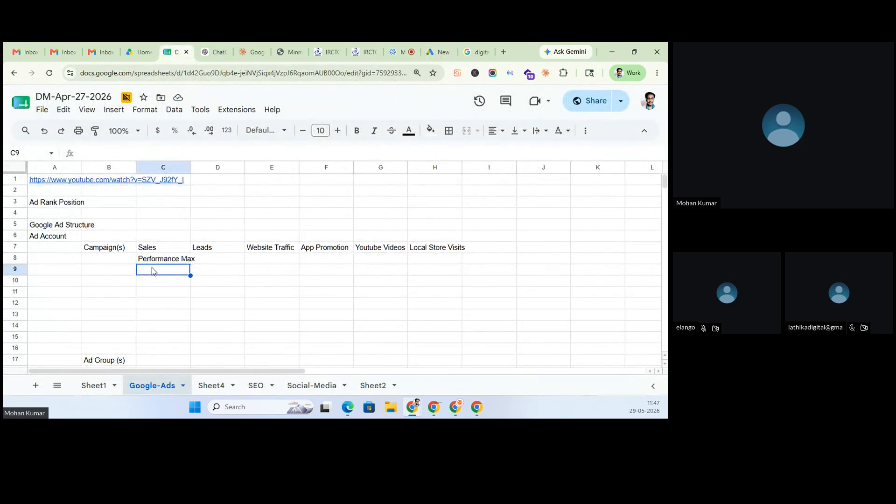
pyautogui.write('L')
pyautogui.press('BackSpace')
pyautogui.write('Search')
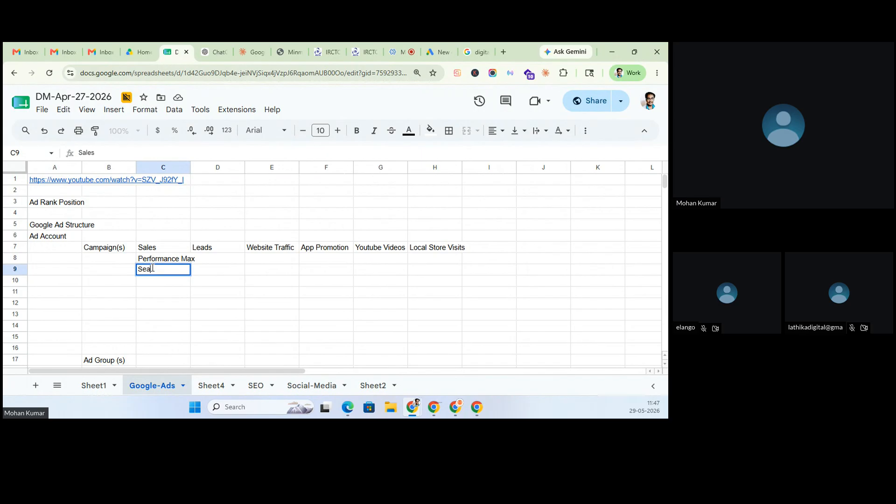
pyautogui.press('Return')
pyautogui.write('Demand Gen')
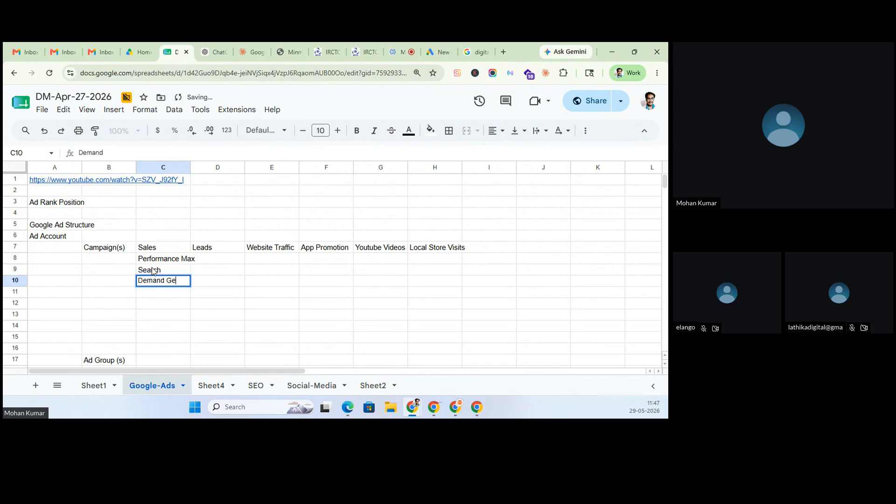
pyautogui.press('Return')
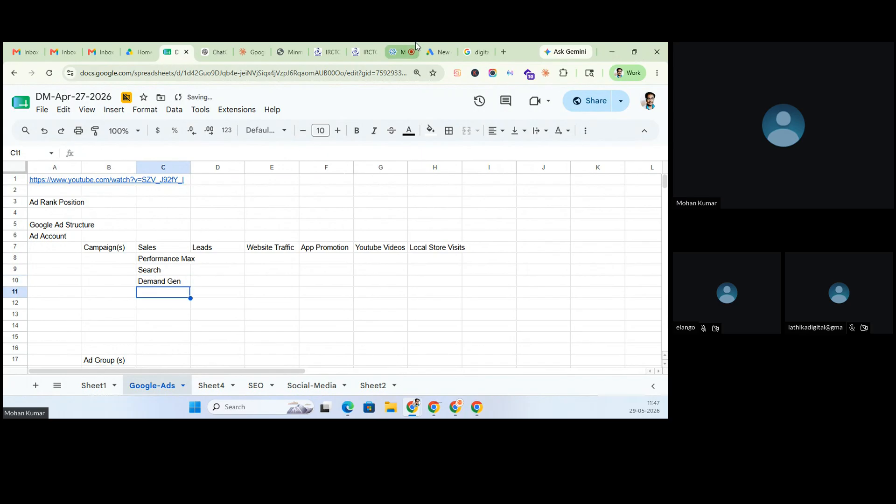
# - Add Video, Display and Shopping in C11:C13
pyautogui.click(432, 44)
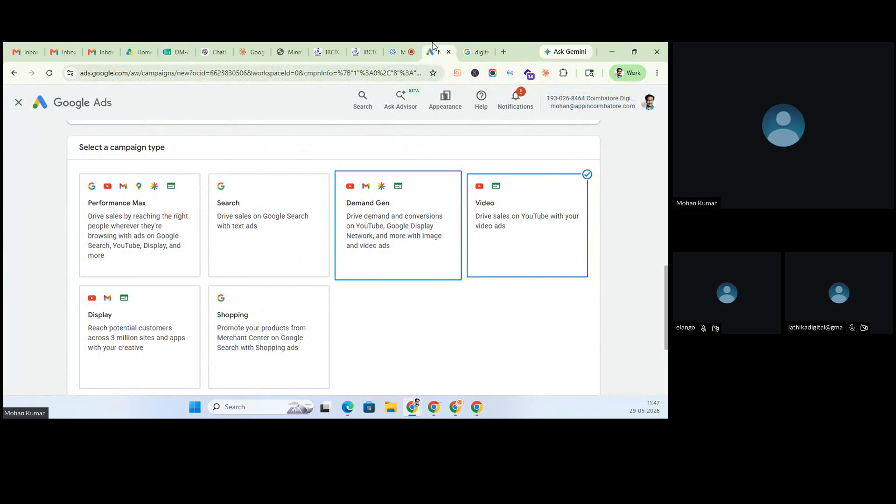
pyautogui.click(175, 52)
pyautogui.write('Video')
pyautogui.press('Return')
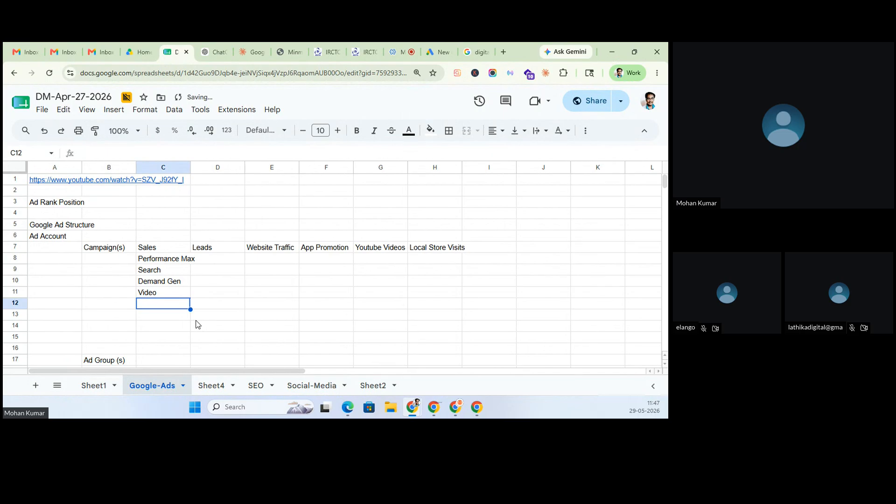
pyautogui.write('Display')
pyautogui.press('Return')
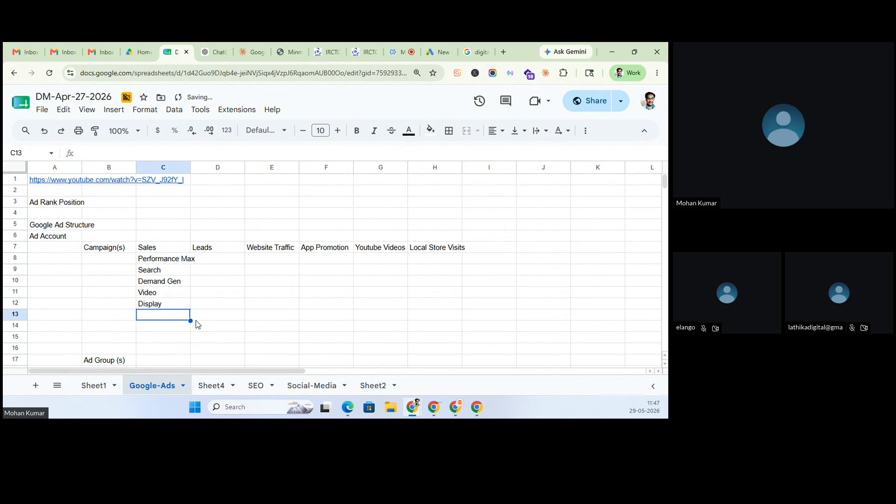
pyautogui.write('Shopping')
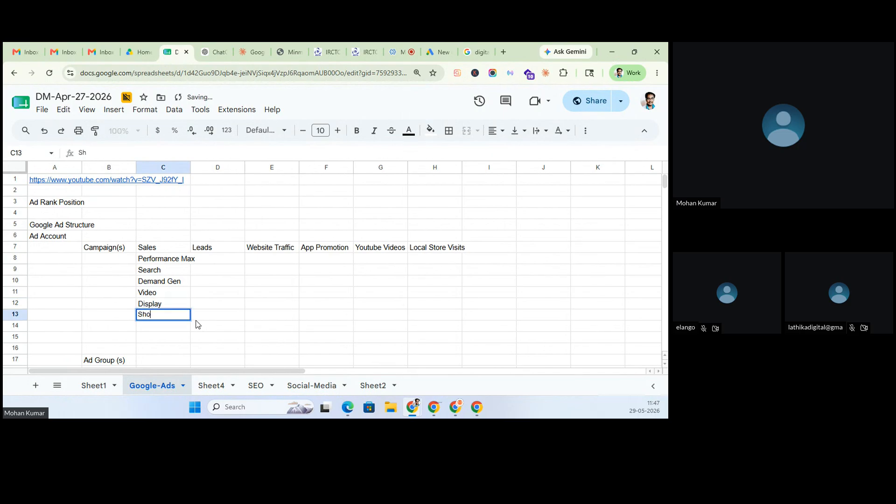
pyautogui.press('Return')
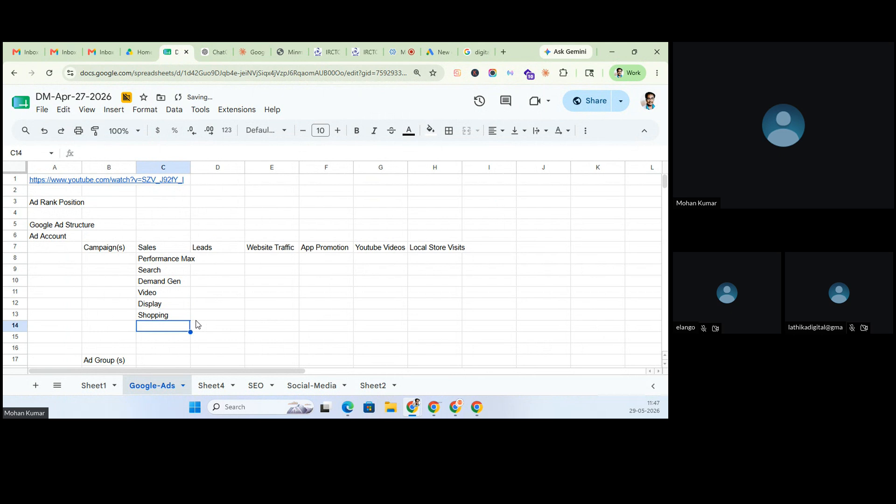
# - Widen column C to fit Performance Max and select cell C8
pyautogui.click(248, 306)
pyautogui.moveTo(190, 167); pyautogui.dragTo(200, 168)
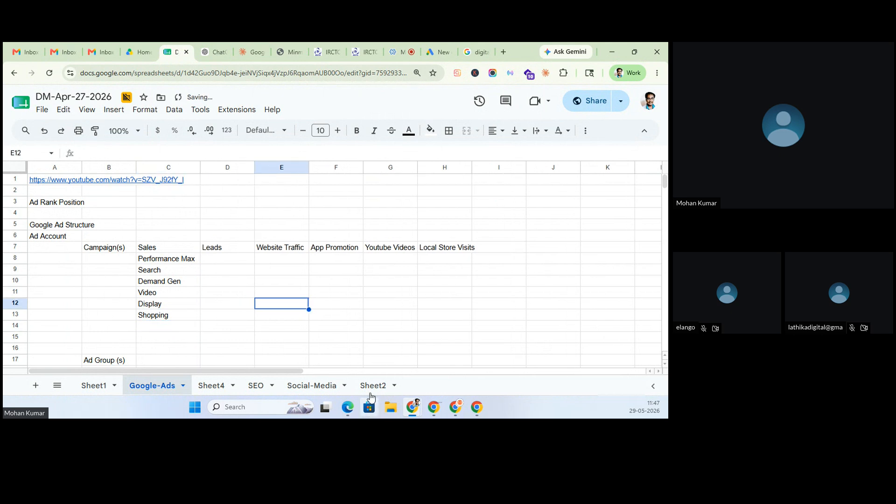
pyautogui.click(237, 283)
pyautogui.click(162, 261)
# - Label cell B8 'Campiagn Types' beside the campaign types list
pyautogui.moveTo(160, 272); pyautogui.dragTo(158, 323)
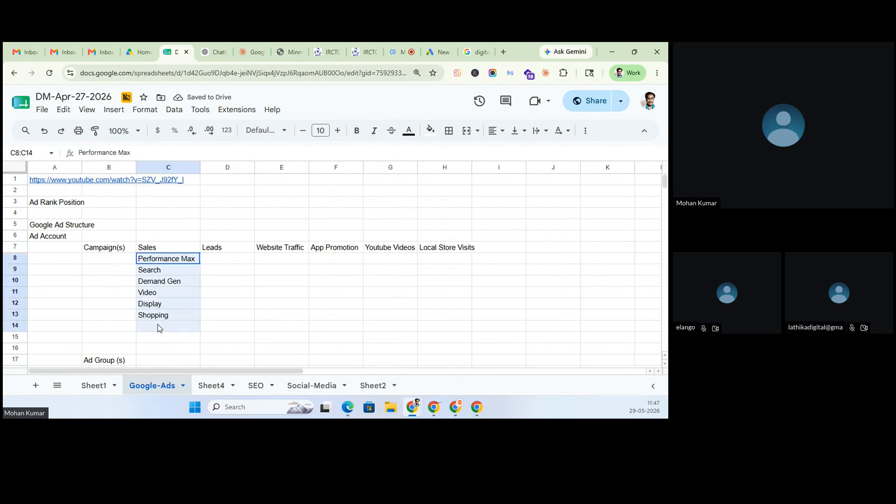
pyautogui.click(114, 260)
pyautogui.write('Ca')
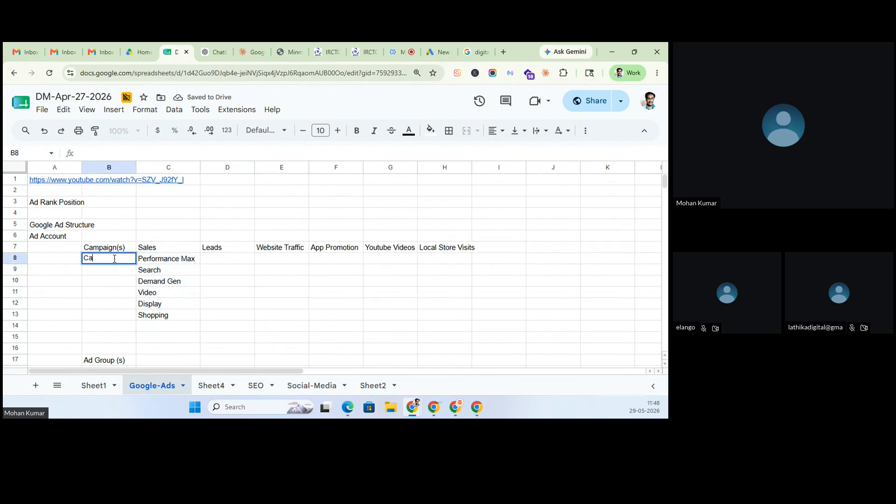
pyautogui.write('mpiagn Types')
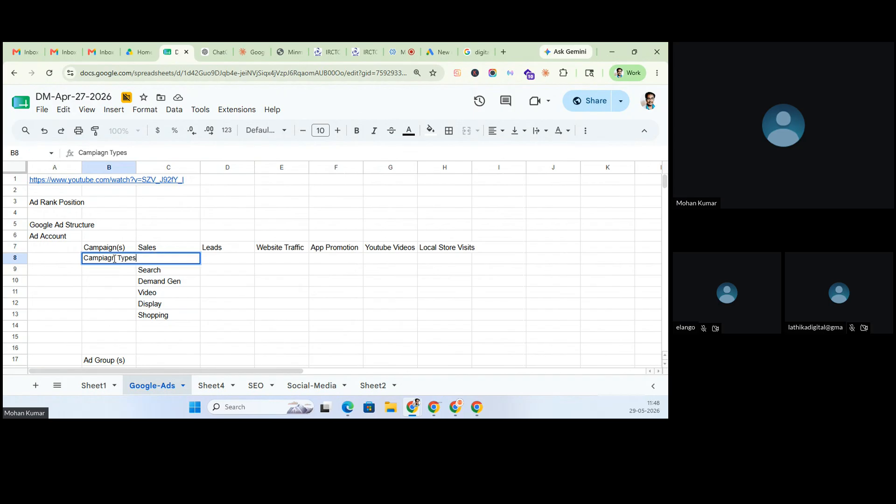
pyautogui.click(120, 282)
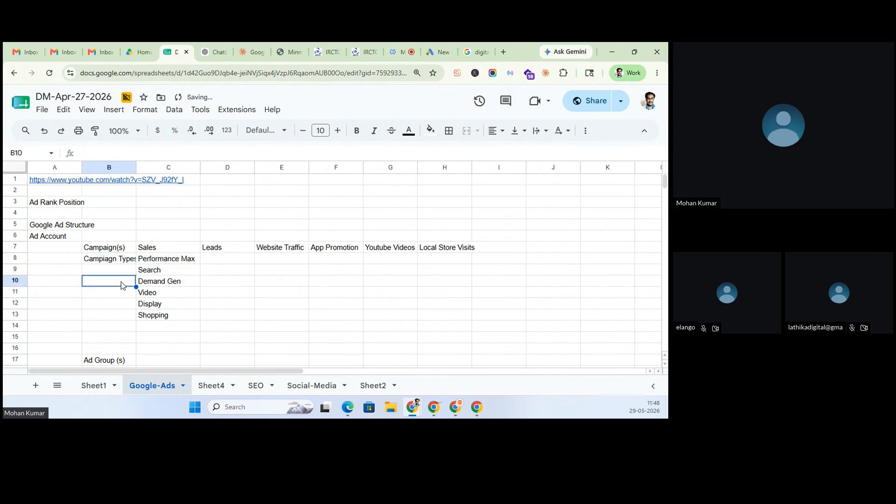
# - Insert a column before the campaign types and head it 'Campaign Objective' in C7
pyautogui.rightClick(176, 167)
pyautogui.click(232, 219)
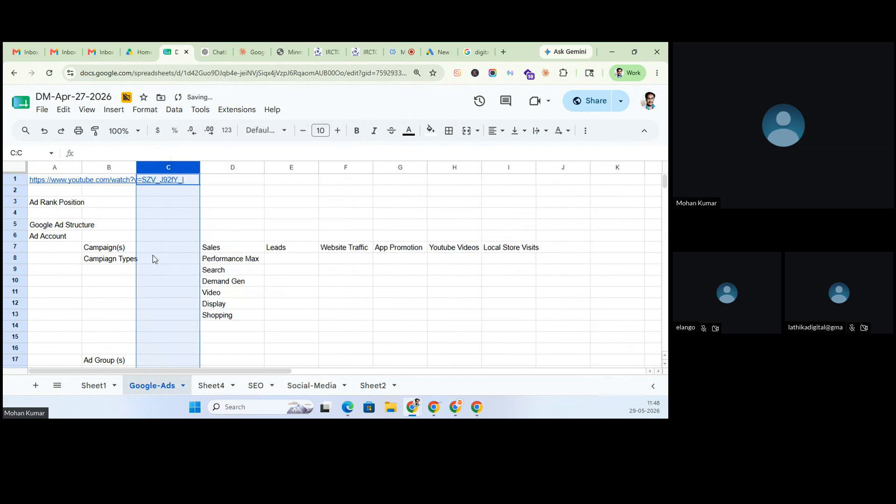
pyautogui.click(107, 253)
pyautogui.hotkey('ctrl', 'c')
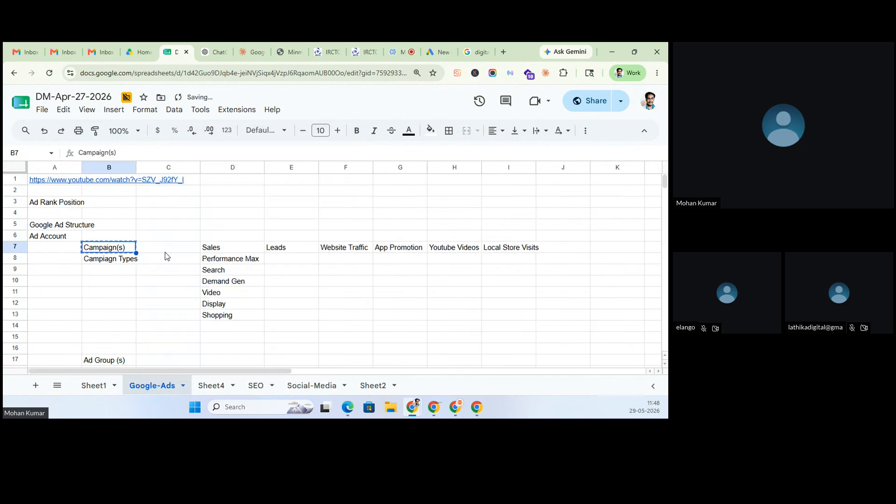
pyautogui.click(170, 251)
pyautogui.hotkey('ctrl', 'v')
pyautogui.click(147, 154)
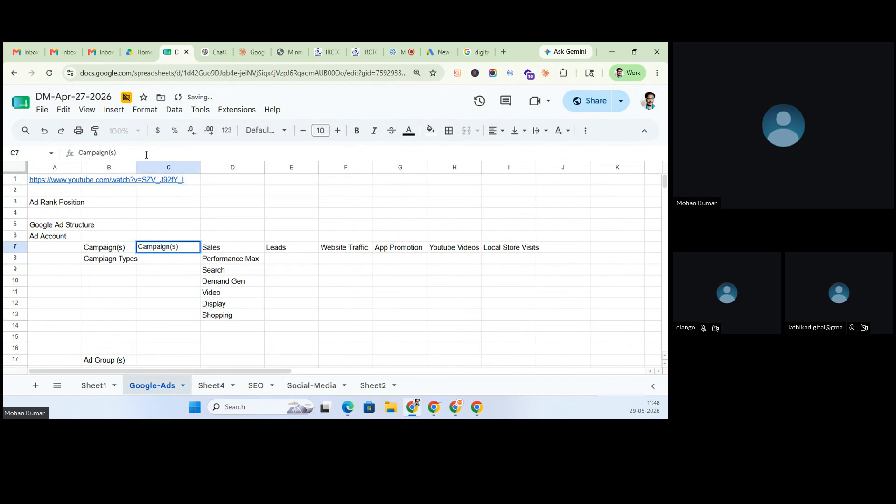
pyautogui.press('BackSpace')
pyautogui.press('BackSpace')
pyautogui.press('BackSpace')
pyautogui.write('Objective')
pyautogui.press('Return')
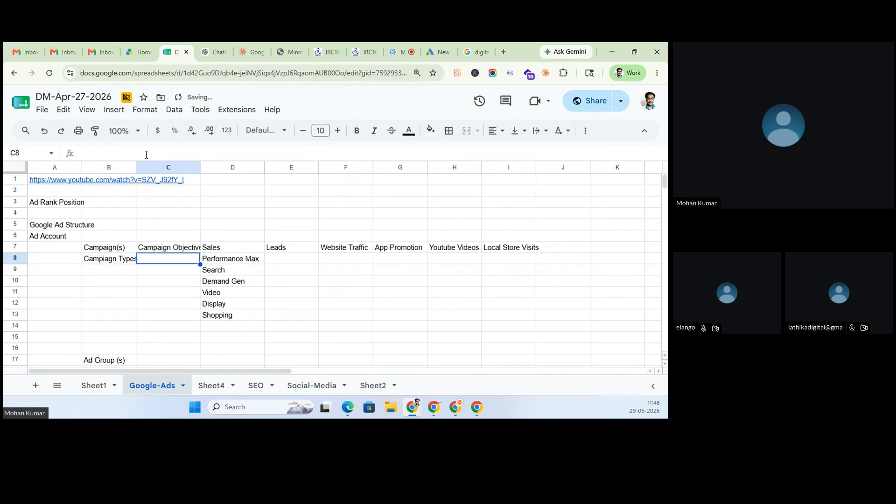
# - Move the 'Campiagn Types' label to C8 and auto-fit column C
pyautogui.click(115, 260)
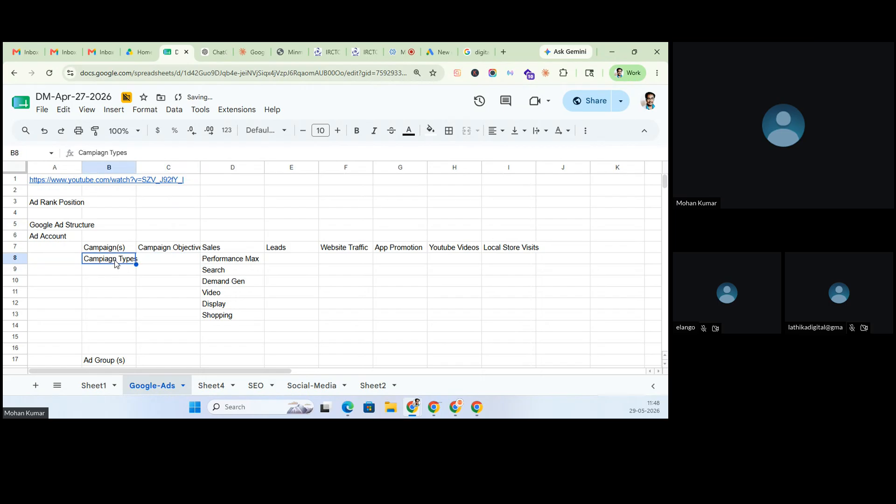
pyautogui.hotkey('ctrl', 'x')
pyautogui.click(164, 258)
pyautogui.hotkey('ctrl', 'v')
pyautogui.click(170, 282)
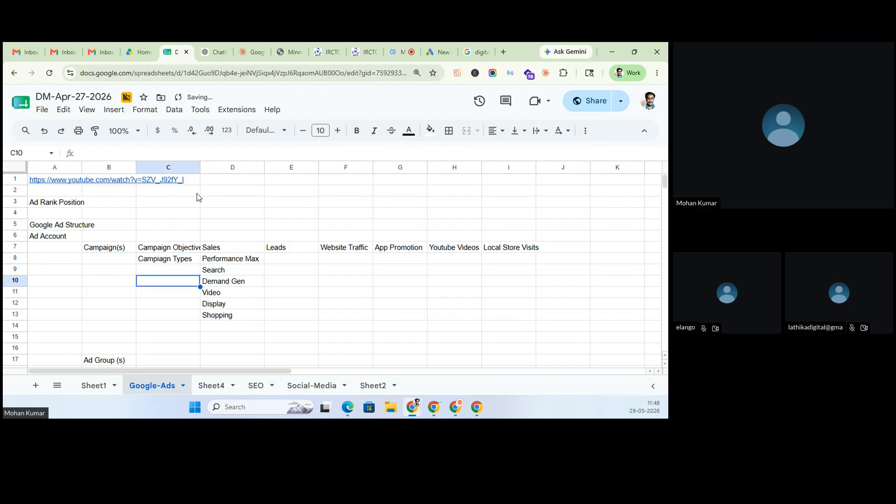
pyautogui.doubleClick(200, 166)
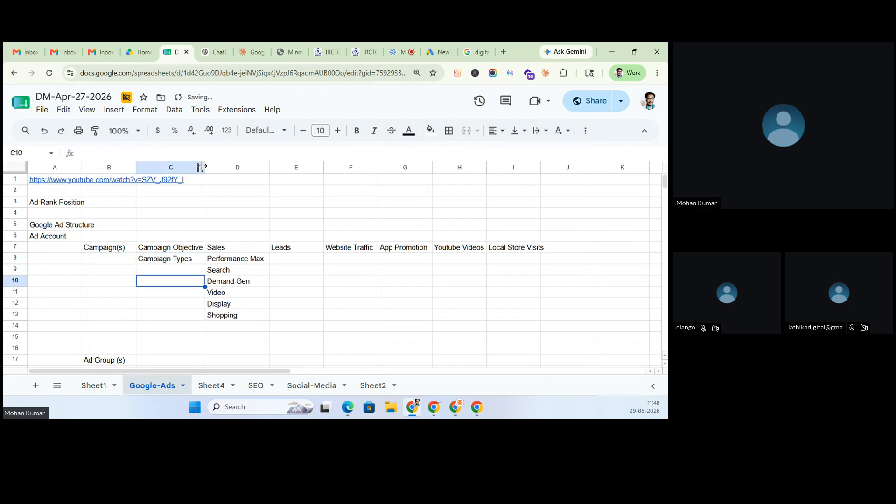
pyautogui.click(295, 338)
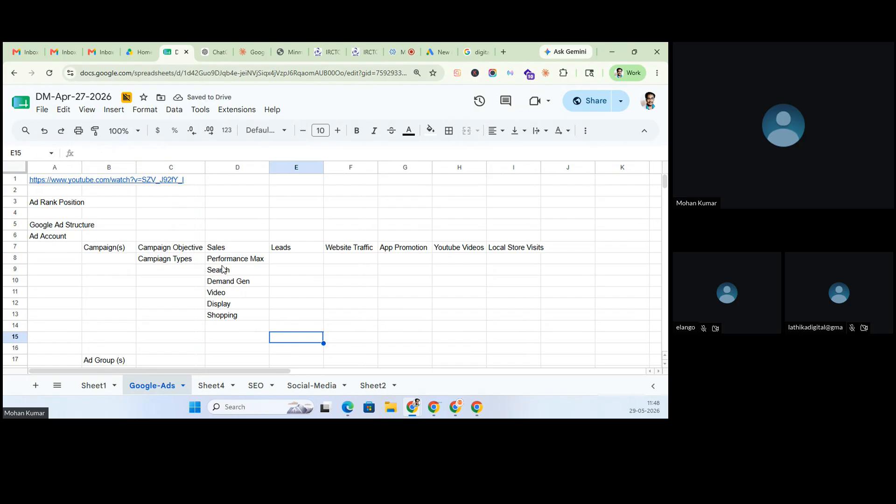
pyautogui.click(248, 263)
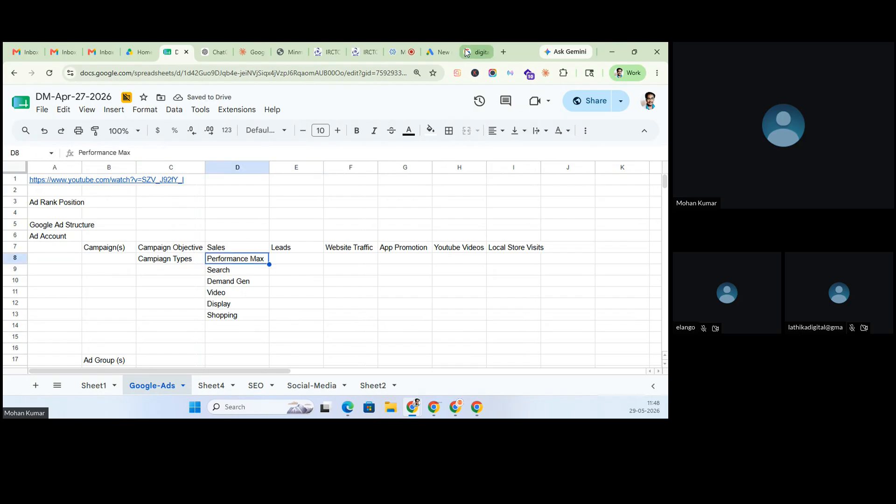
# - Pick Performance Max as the campaign type, then return to the 'digital marketing course online' search results
pyautogui.click(438, 51)
pyautogui.click(161, 238)
pyautogui.scroll(-4, 136, 214)
pyautogui.scroll(1, 156, 214)
pyautogui.scroll(2, 157, 213)
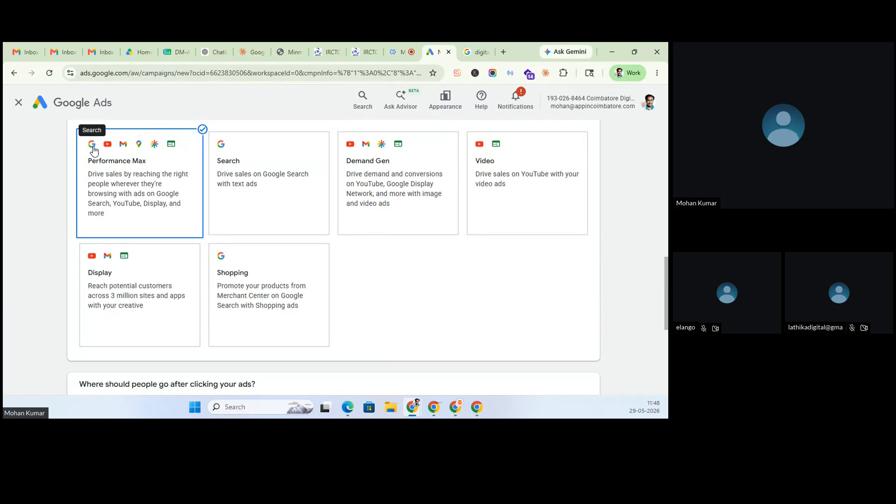
pyautogui.click(474, 52)
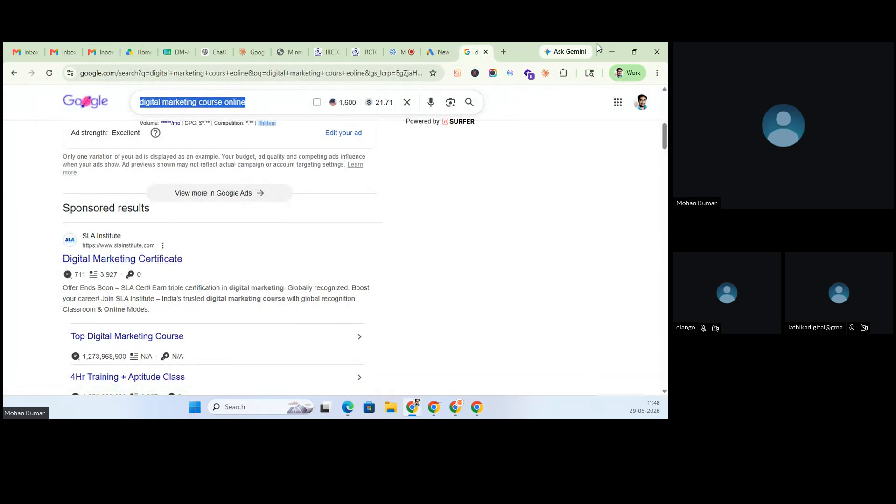
# - Go back from the search results to the Google Ads campaign-type page
pyautogui.click(433, 52)
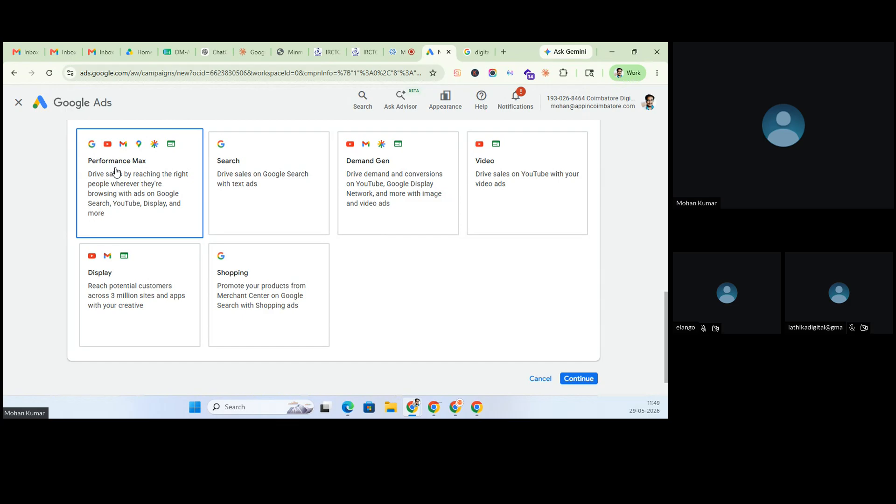
# - Try the Search card, then settle on Video as the campaign type
pyautogui.click(233, 194)
pyautogui.scroll(-3, 236, 194)
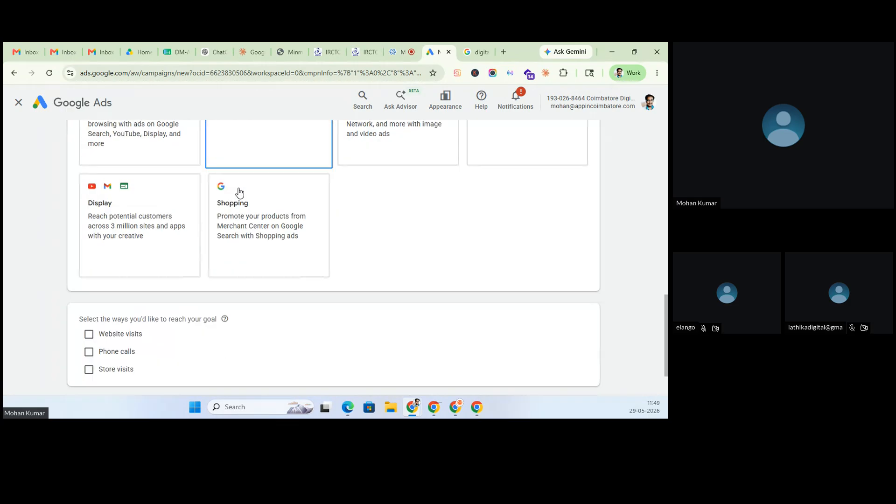
pyautogui.scroll(4, 234, 187)
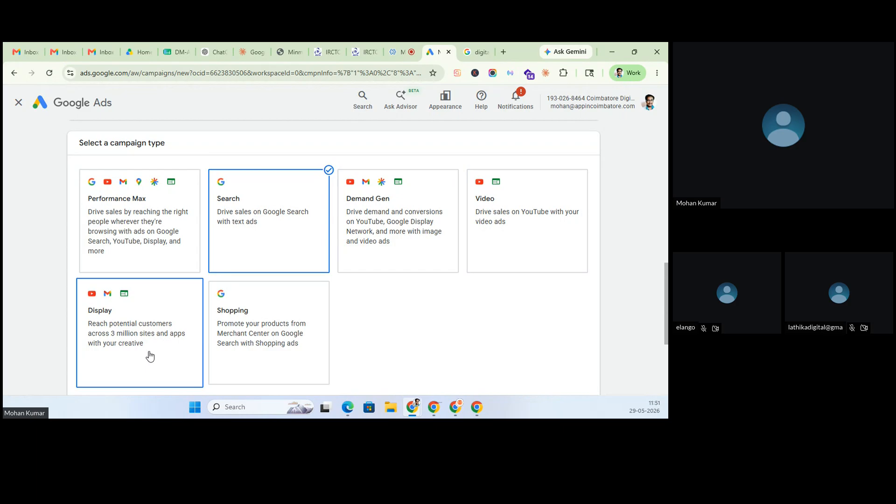
pyautogui.click(493, 218)
pyautogui.scroll(-4, 490, 217)
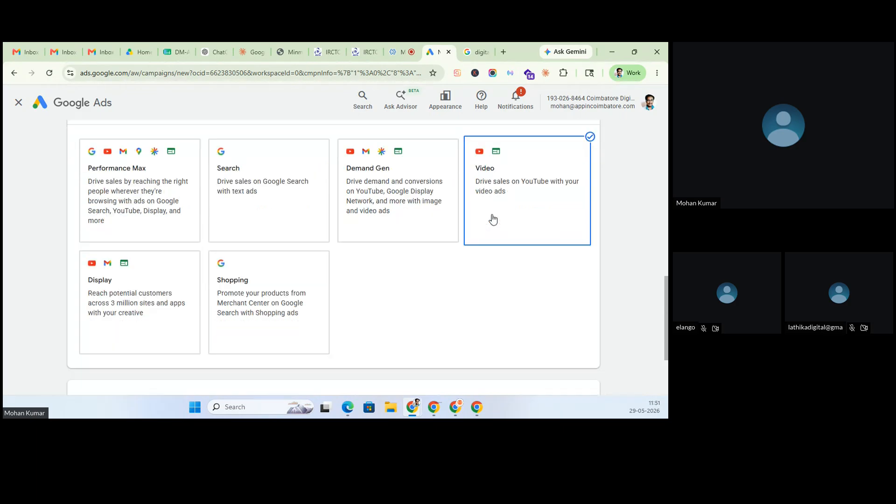
pyautogui.scroll(4, 490, 217)
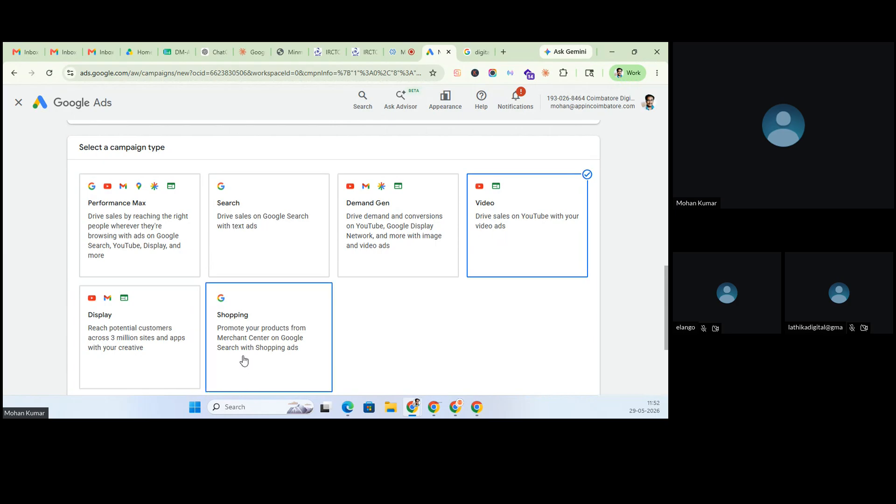
# - Search Google for 'buy mobile online' in a new tab, fixing the typo and dropping 'samsung'
pyautogui.click(503, 52)
pyautogui.write('buy sams')
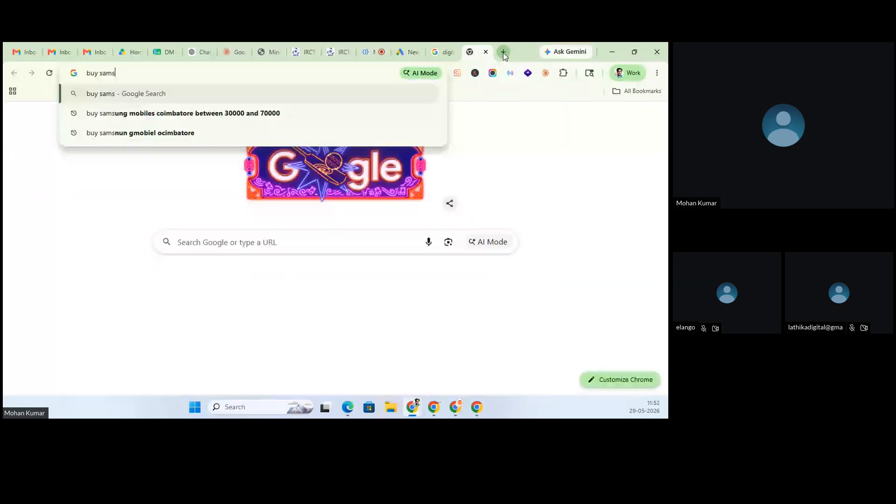
pyautogui.write('ungm nopnie onlin')
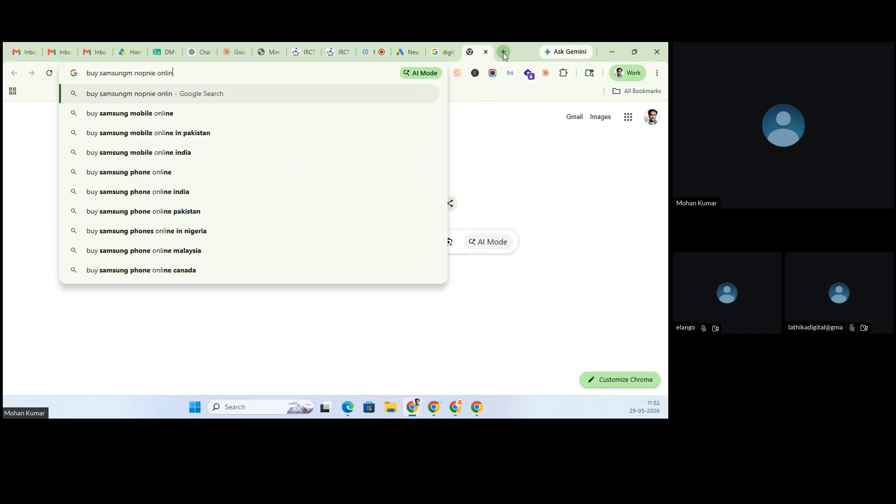
pyautogui.write('e')
pyautogui.press('Return')
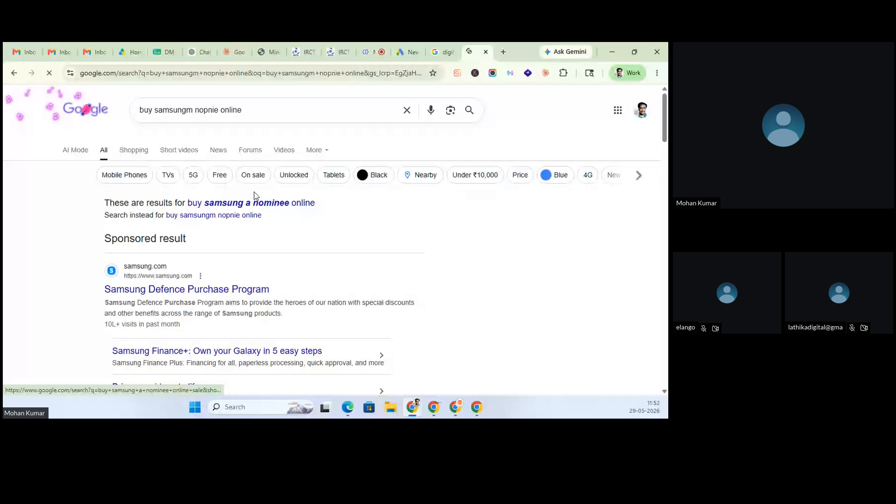
pyautogui.doubleClick(201, 111)
pyautogui.write('mo')
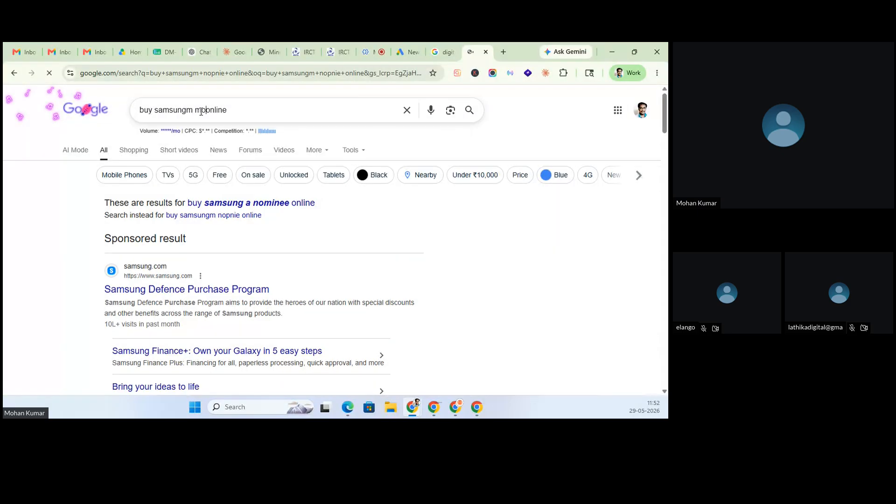
pyautogui.write('bile')
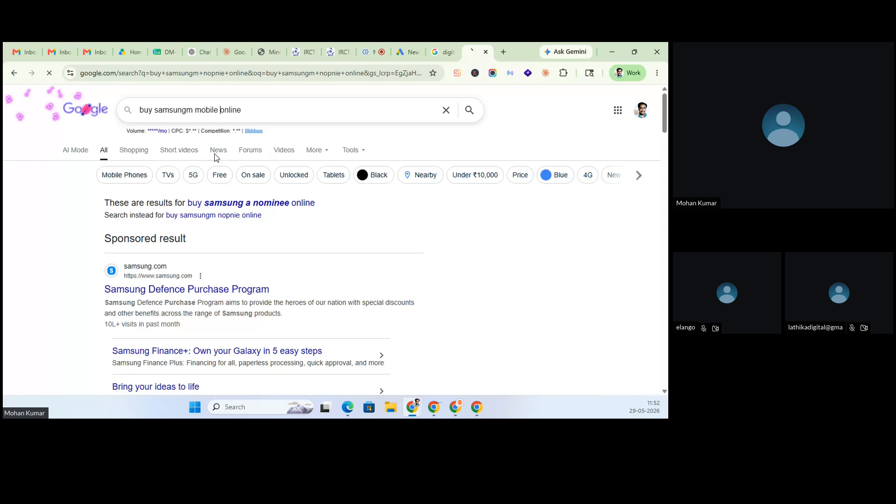
pyautogui.scroll(-3, 219, 254)
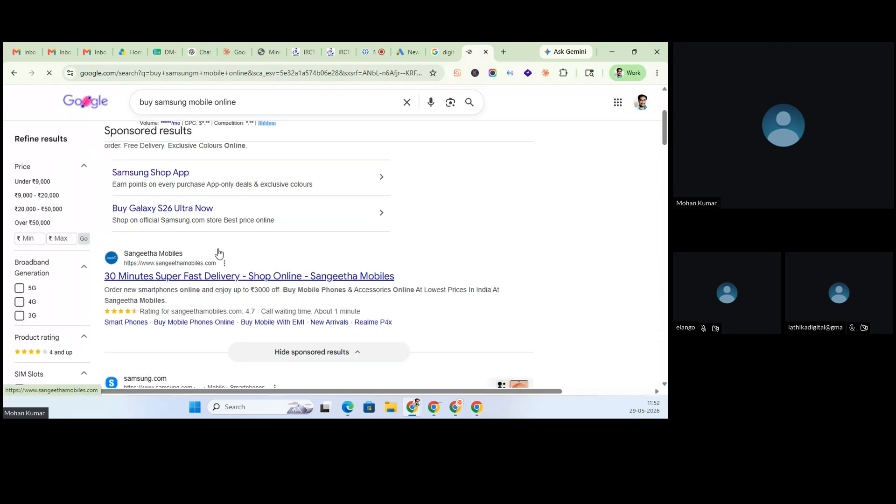
pyautogui.scroll(-4, 219, 254)
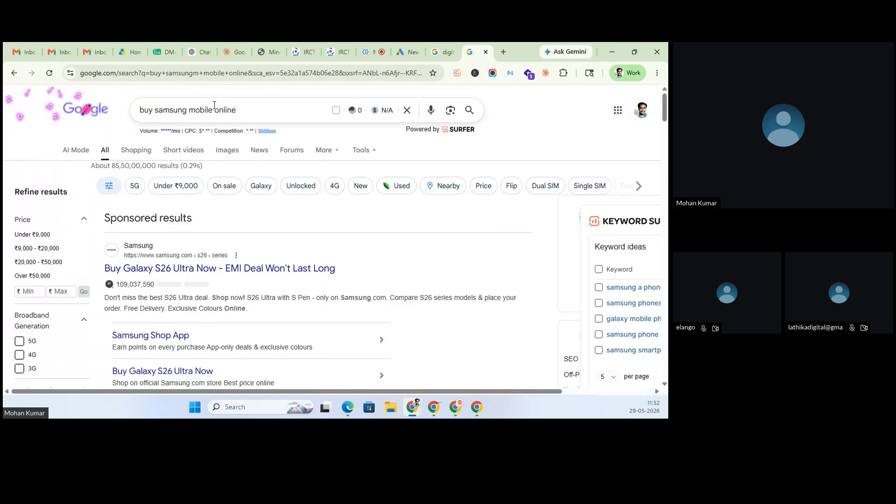
pyautogui.doubleClick(166, 111)
pyautogui.press('BackSpace')
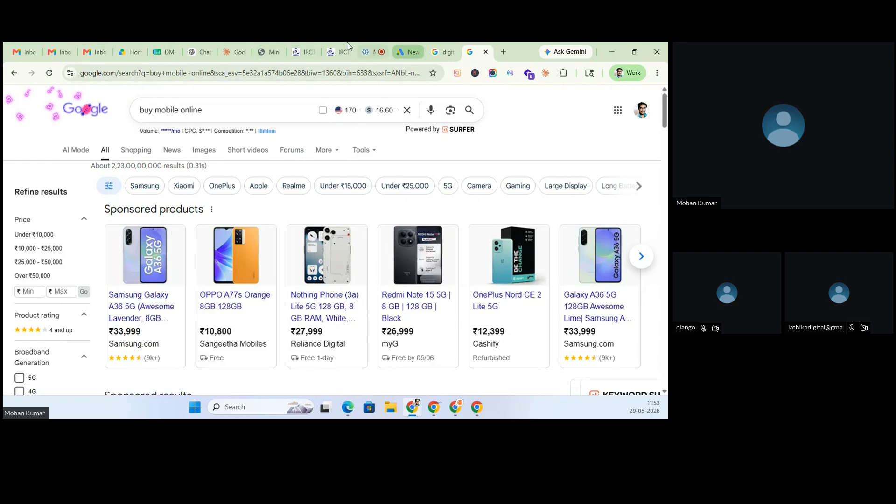
# - Back in Google Ads, pick the Leads objective and continue to its campaign types
pyautogui.click(384, 46)
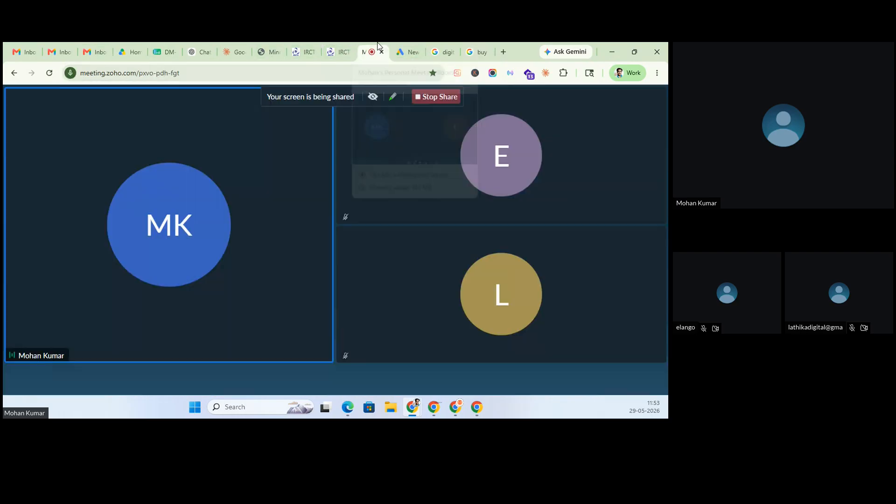
pyautogui.click(416, 43)
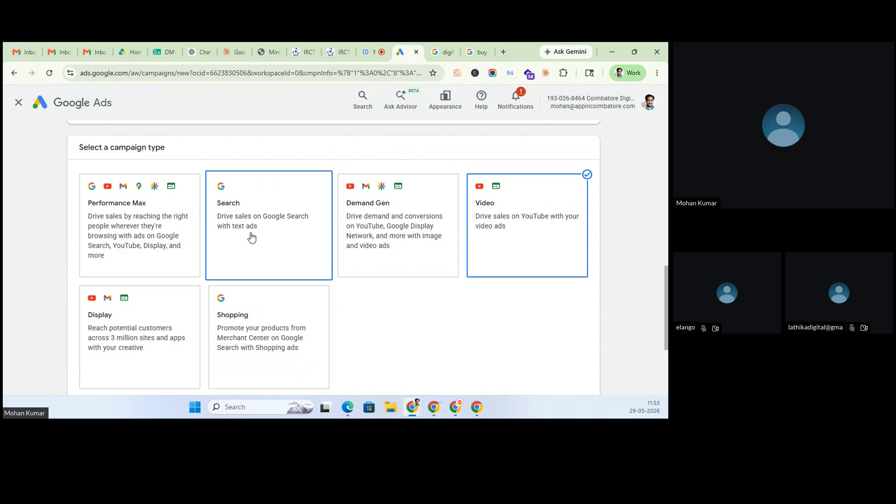
pyautogui.scroll(-4, 252, 237)
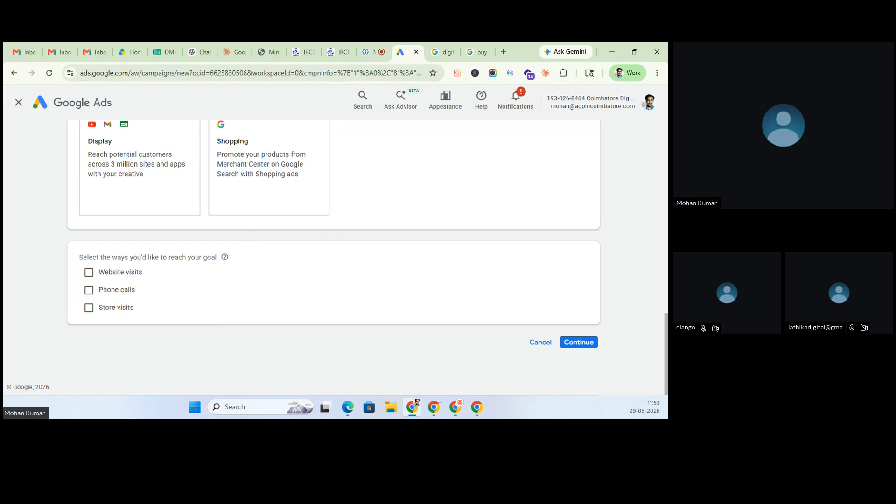
pyautogui.scroll(10, 330, 236)
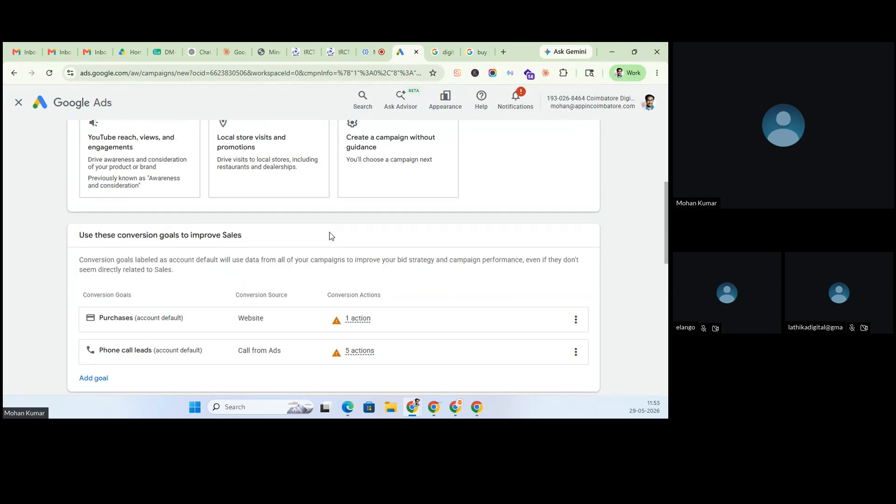
pyautogui.scroll(5, 330, 236)
pyautogui.click(261, 237)
pyautogui.scroll(-6, 261, 236)
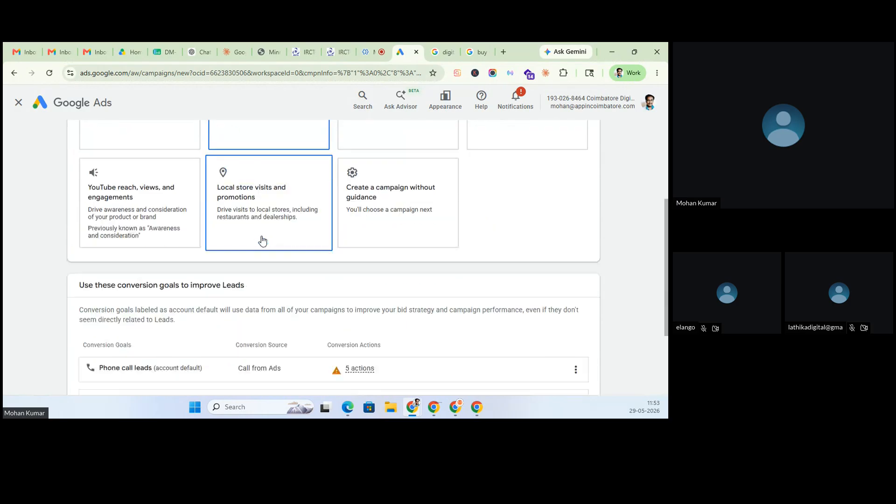
pyautogui.scroll(1, 261, 236)
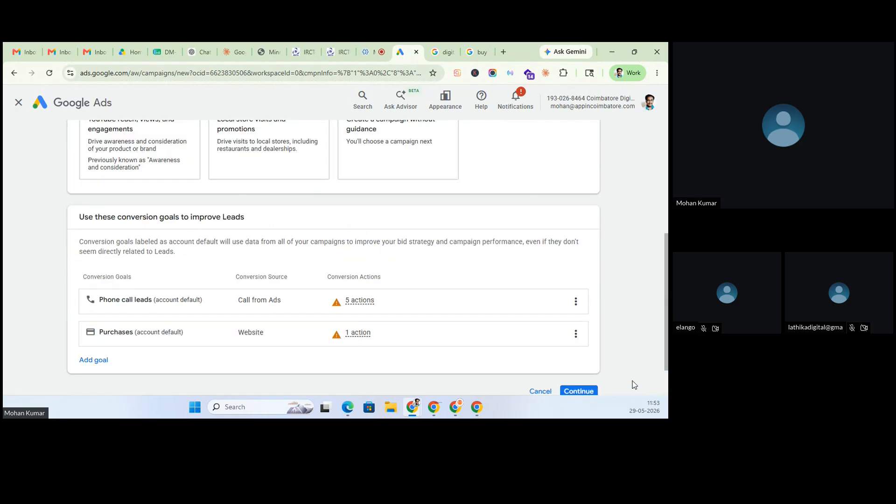
pyautogui.click(582, 392)
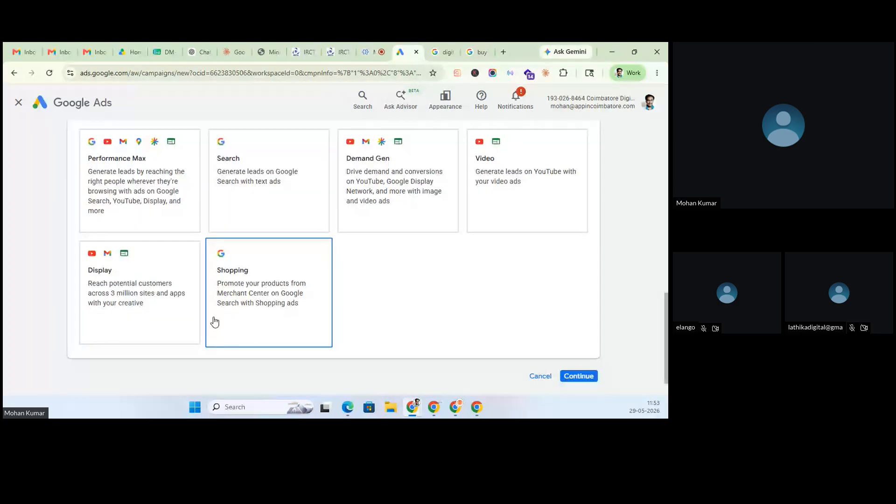
pyautogui.scroll(6, 389, 228)
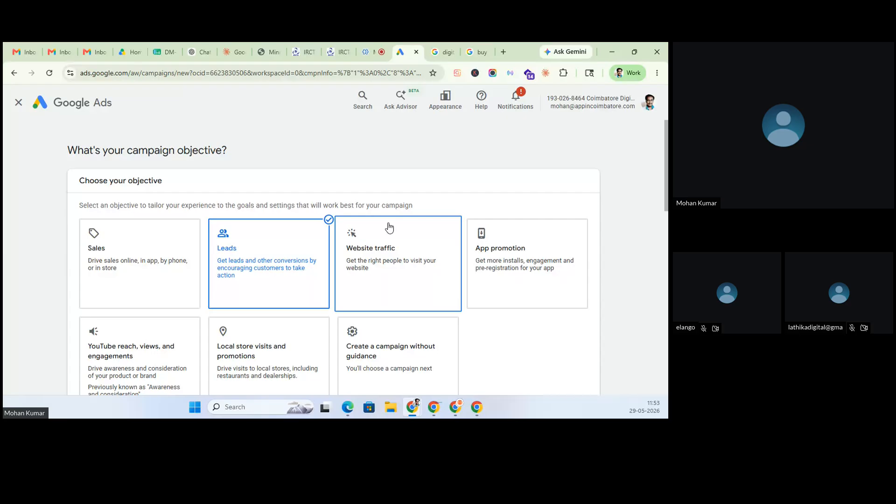
pyautogui.click(390, 228)
pyautogui.click(584, 339)
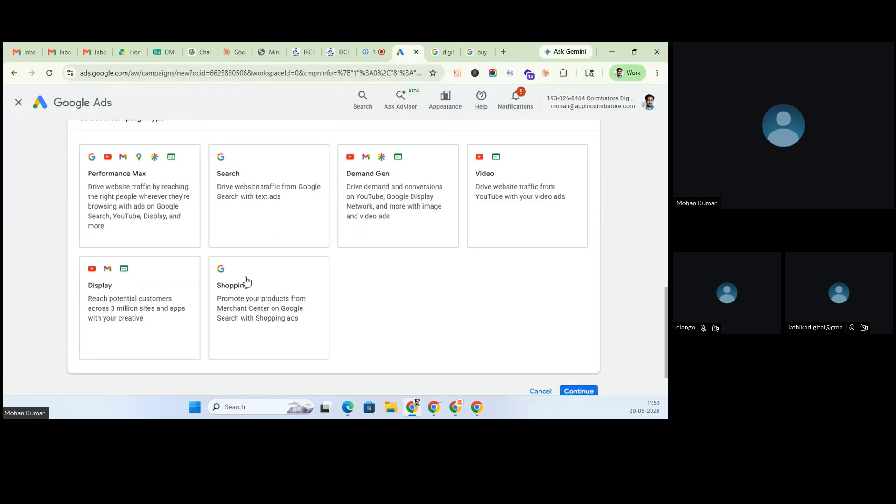
pyautogui.scroll(8, 400, 264)
pyautogui.click(490, 164)
pyautogui.scroll(-1, 495, 296)
pyautogui.scroll(-2, 494, 292)
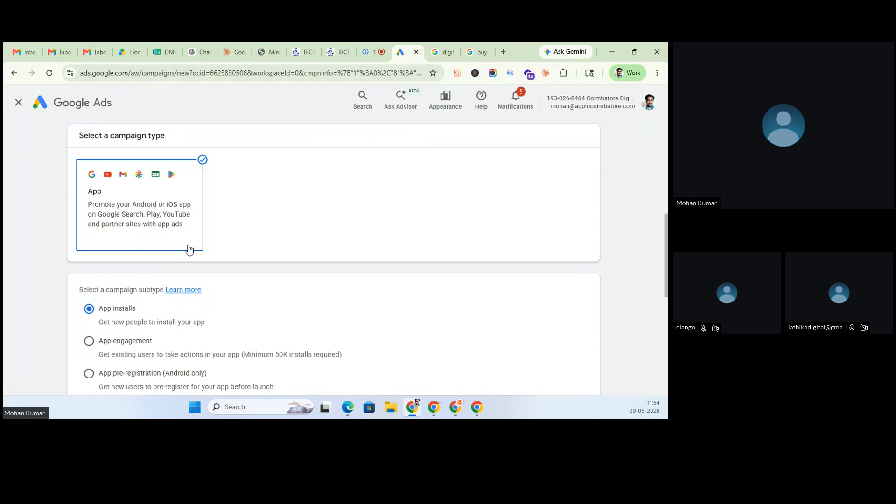
pyautogui.scroll(5, 323, 268)
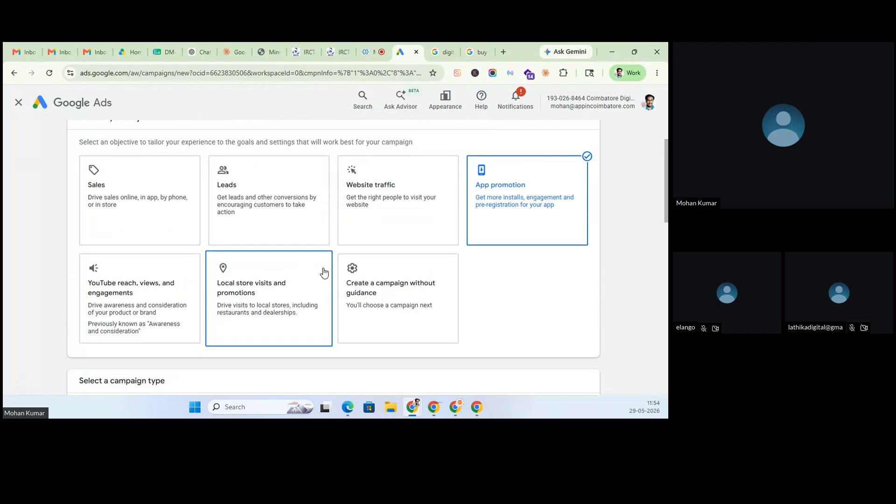
pyautogui.click(139, 287)
pyautogui.scroll(2, 243, 270)
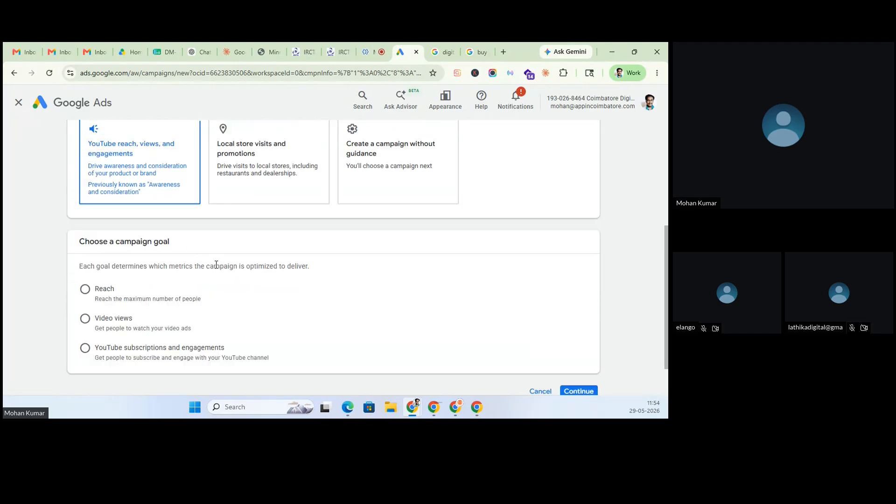
pyautogui.click(215, 239)
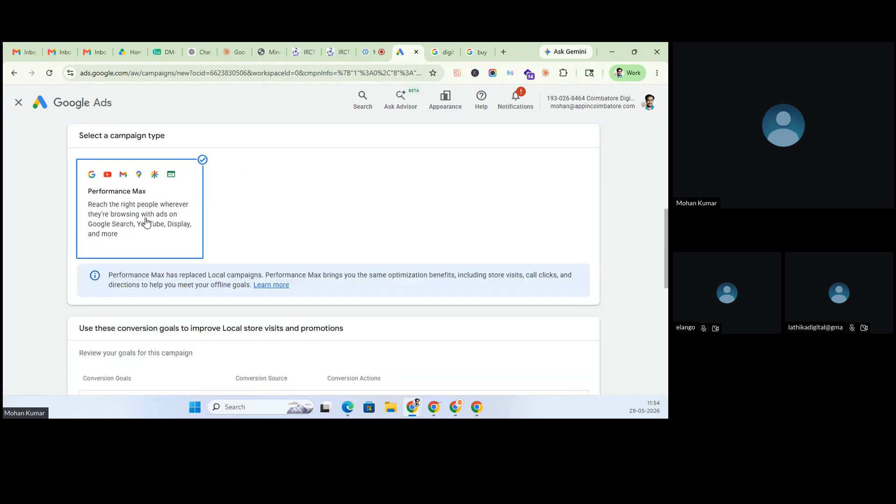
pyautogui.scroll(5, 146, 223)
pyautogui.click(286, 222)
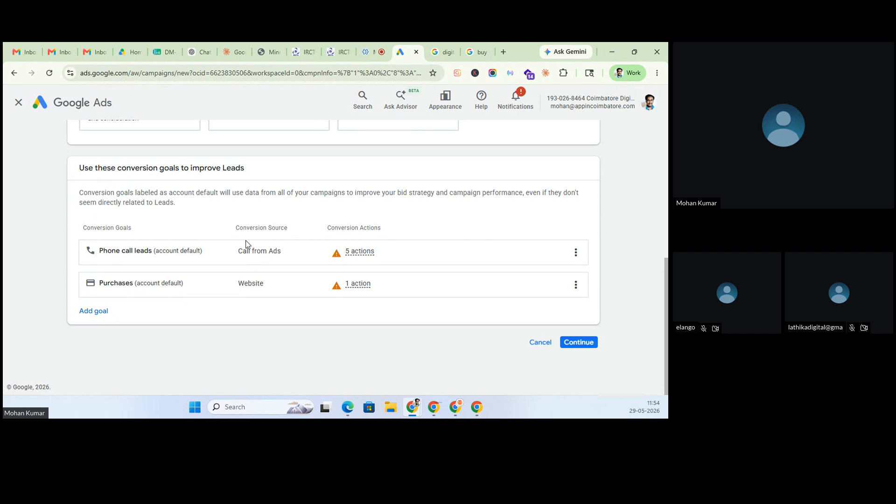
pyautogui.scroll(6, 245, 245)
pyautogui.scroll(-5, 624, 382)
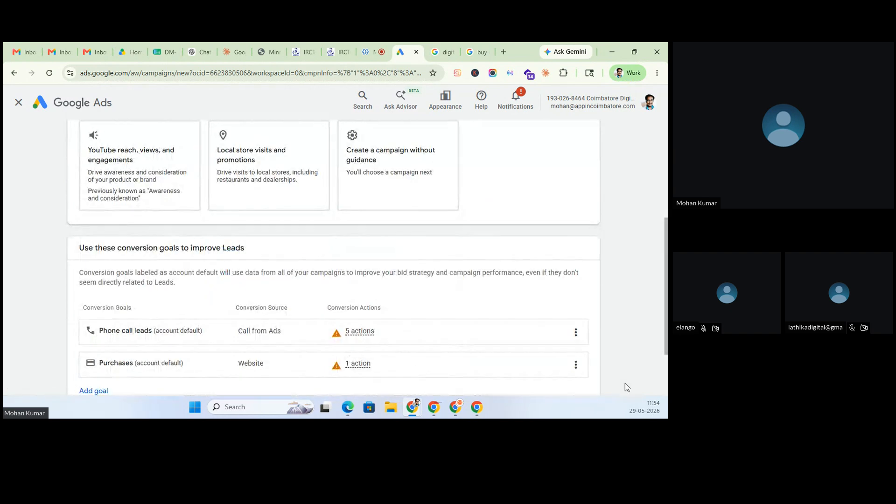
pyautogui.click(578, 343)
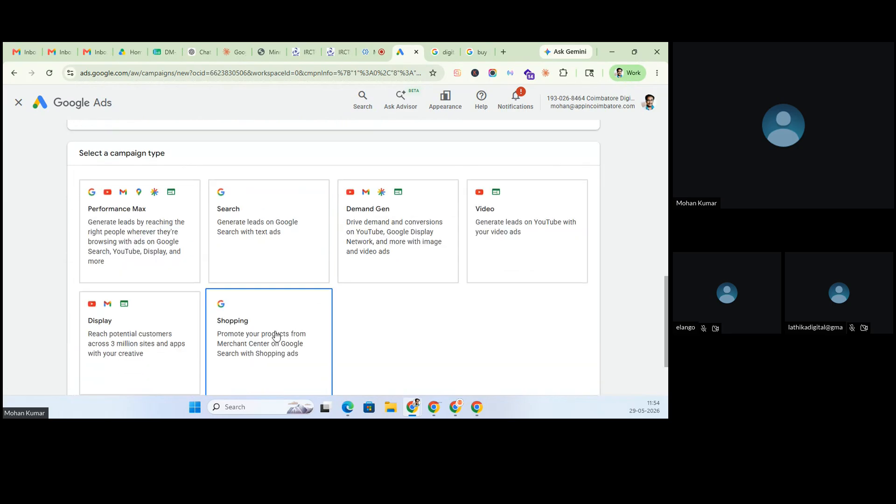
# - Pick the Search campaign type instead of Performance Max and tick Website visits as a goal route
pyautogui.click(186, 263)
pyautogui.click(252, 263)
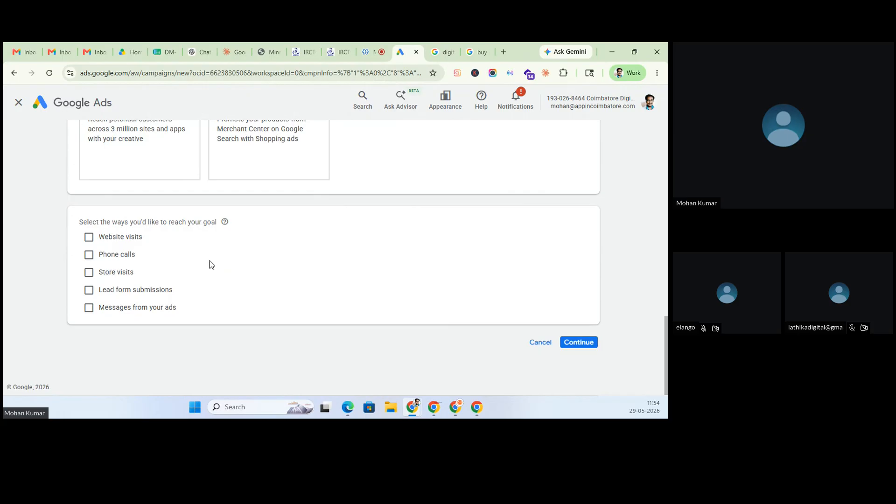
pyautogui.click(94, 240)
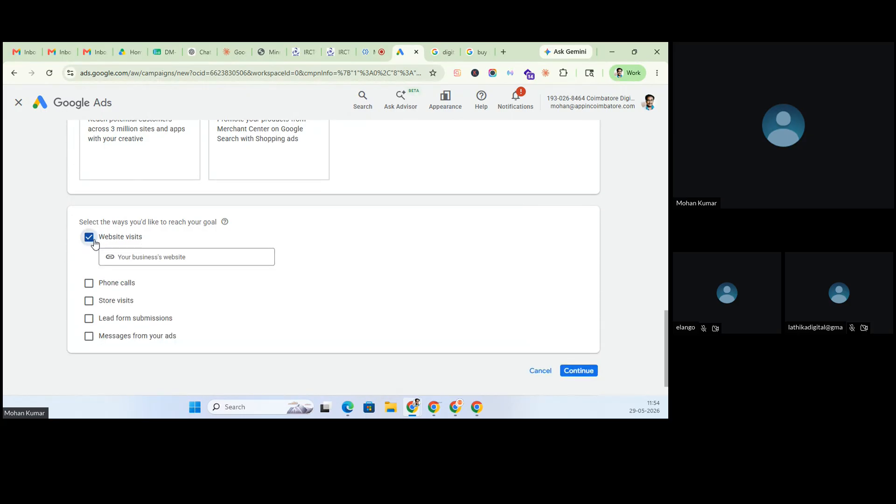
pyautogui.click(442, 52)
# - Open appincoimbatore.com in a new tab and go to its Digital Marketing course page
pyautogui.click(503, 52)
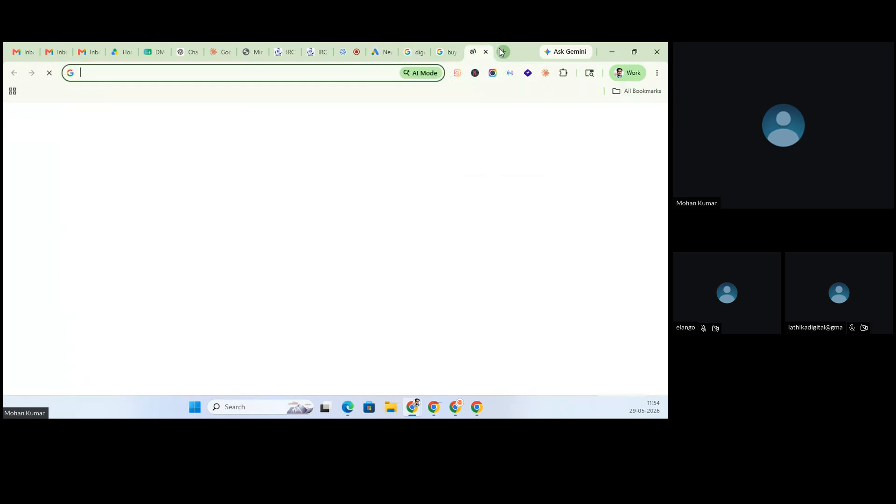
pyautogui.write('app')
pyautogui.press('BackSpace')
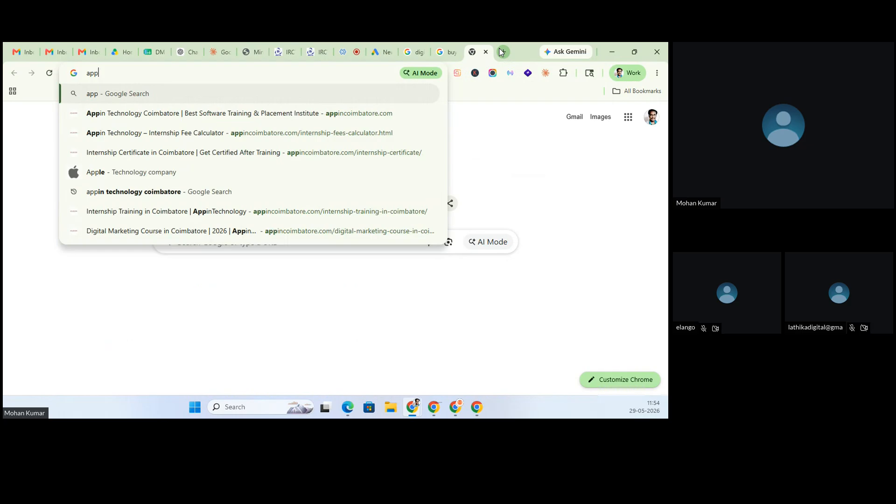
pyautogui.write('pi')
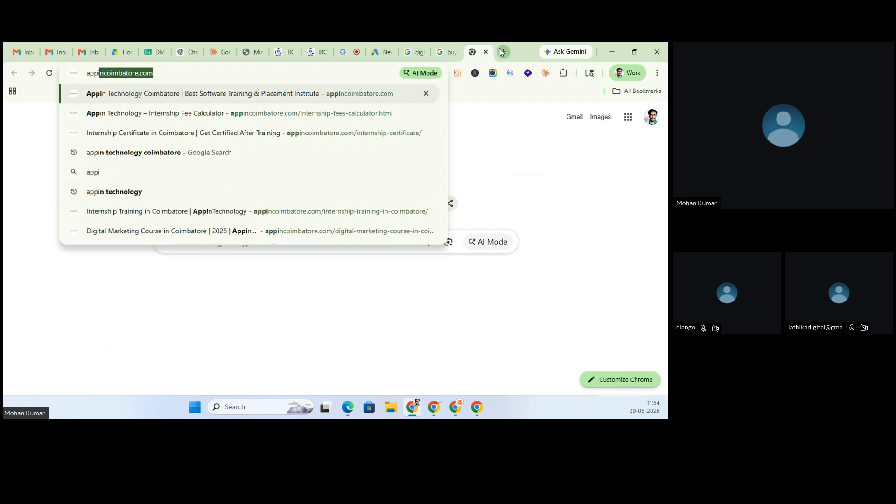
pyautogui.press('Return')
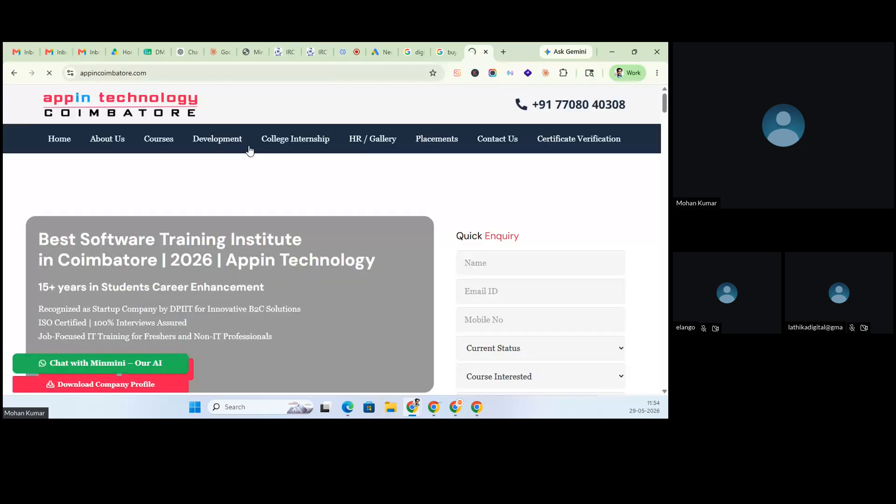
pyautogui.moveTo(158, 140)
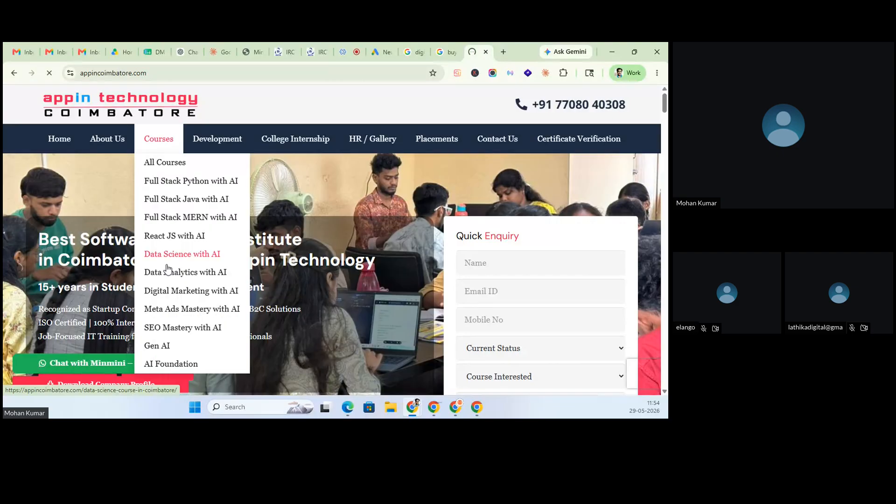
pyautogui.click(180, 292)
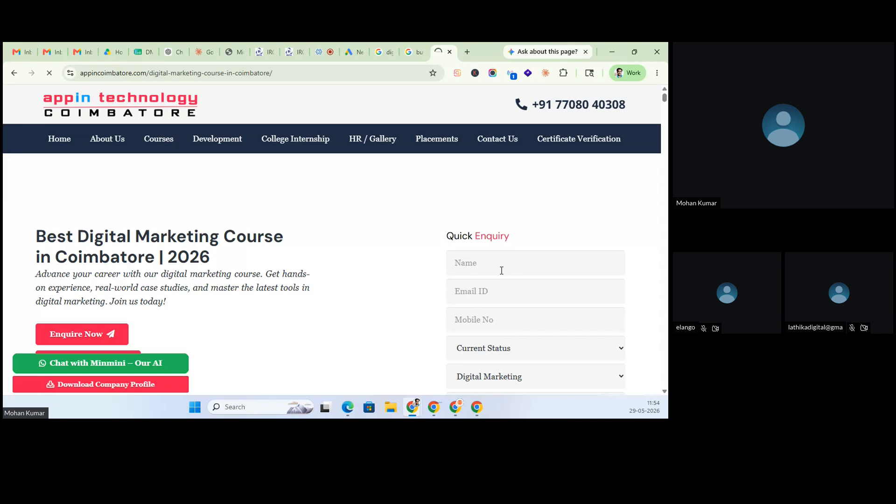
# - Submit the Quick Enquiry form empty to trigger the required-field errors
pyautogui.click(220, 73)
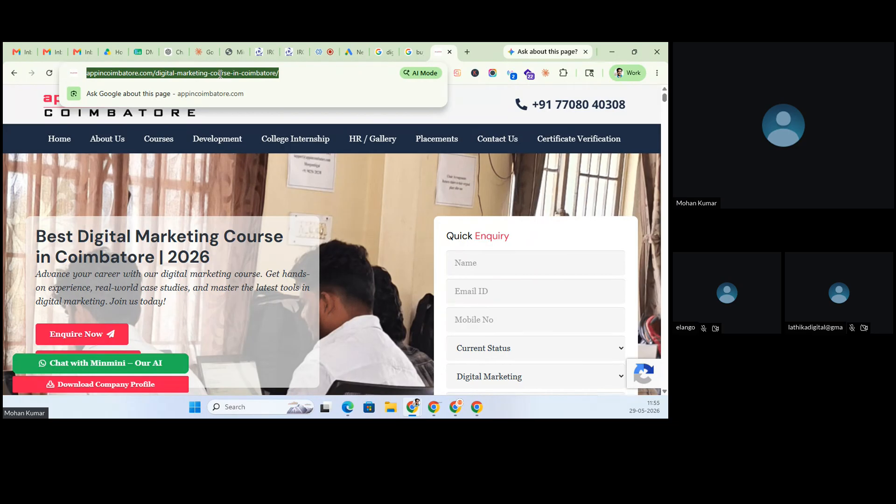
pyautogui.click(263, 210)
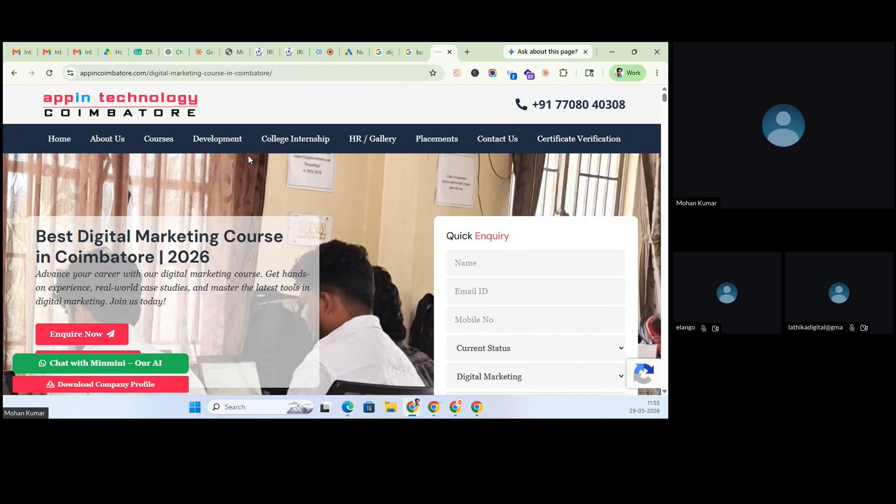
pyautogui.scroll(-1, 526, 301)
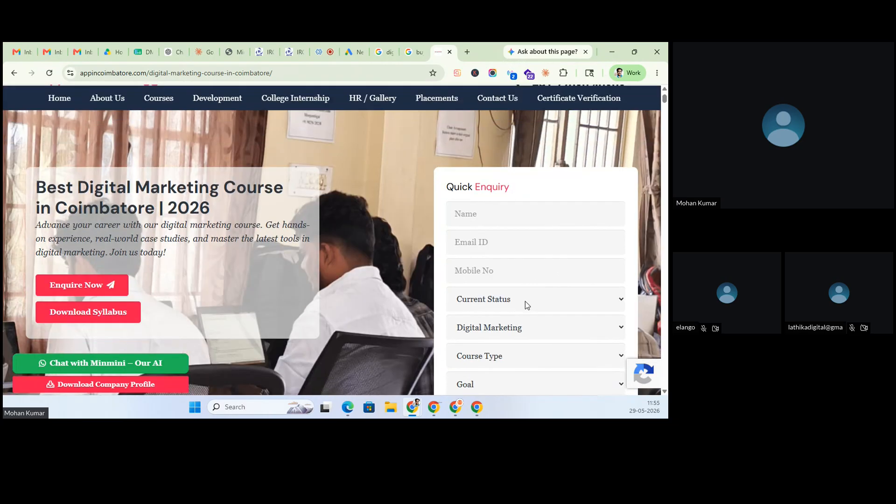
pyautogui.scroll(-2, 494, 282)
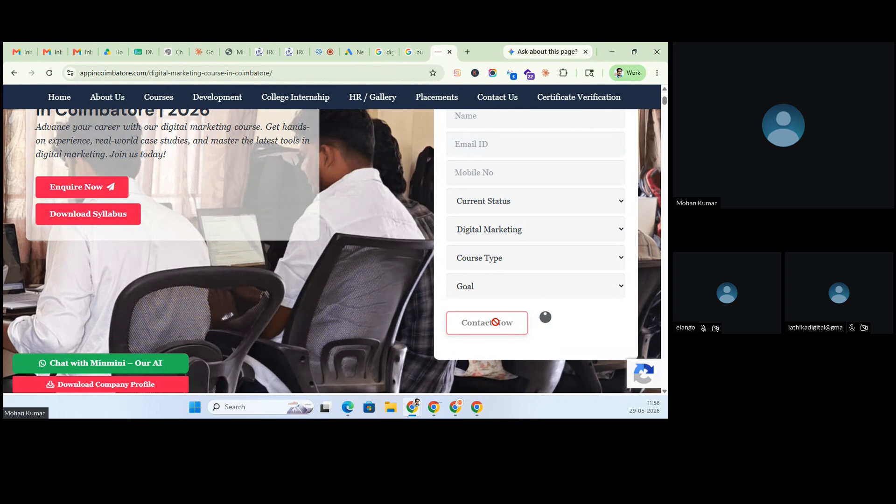
pyautogui.click(490, 323)
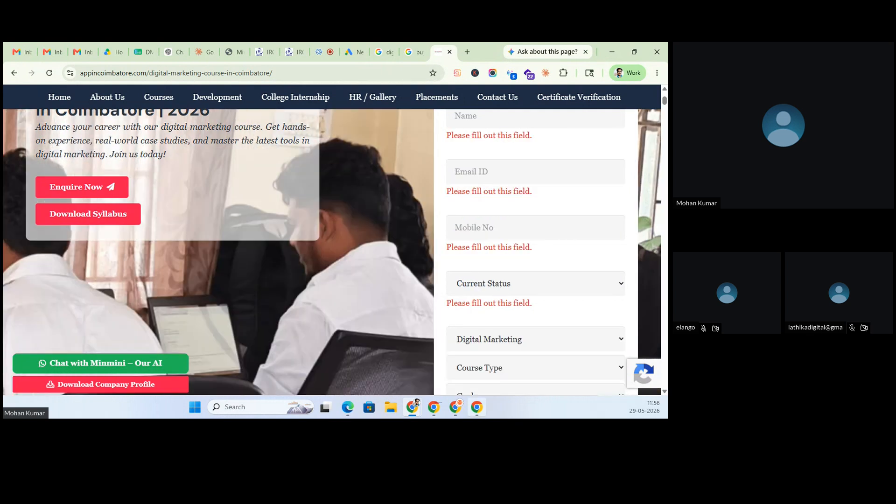
pyautogui.moveTo(477, 407)
pyautogui.scroll(-3, 439, 294)
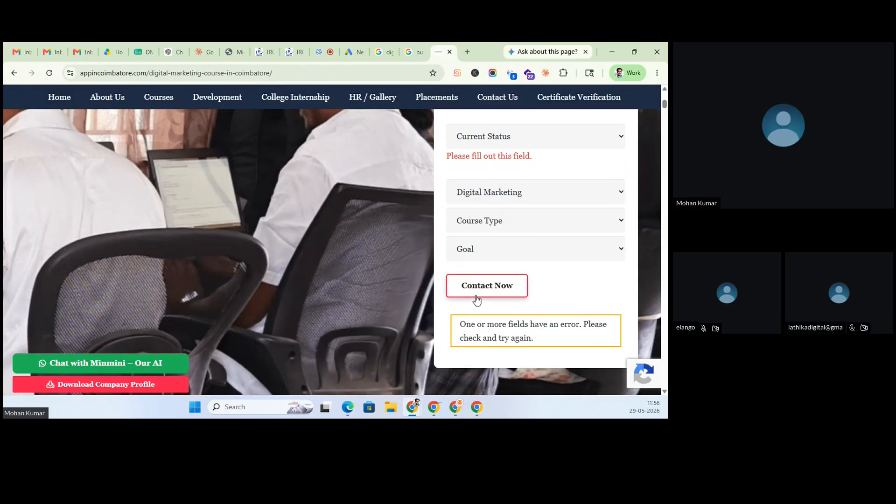
pyautogui.scroll(-10, 476, 300)
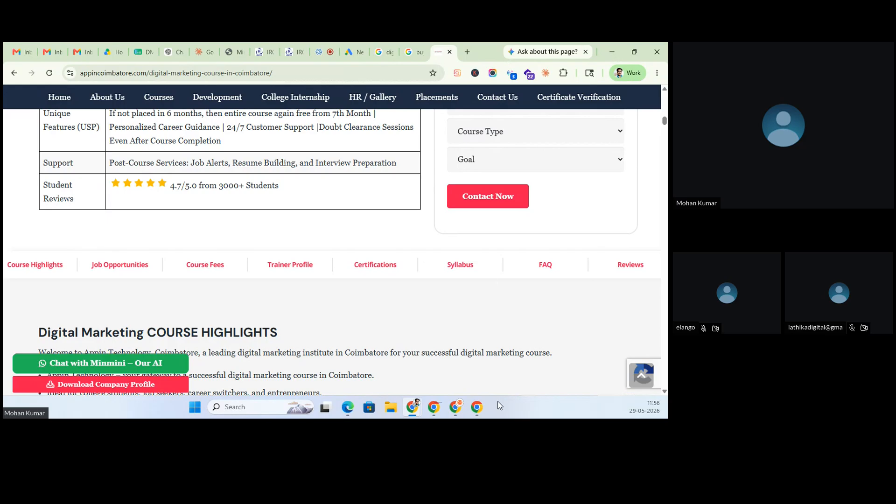
# - Autofill the Name, Email ID and Mobile No fields with the saved contact details
pyautogui.scroll(2, 459, 255)
pyautogui.scroll(8, 460, 255)
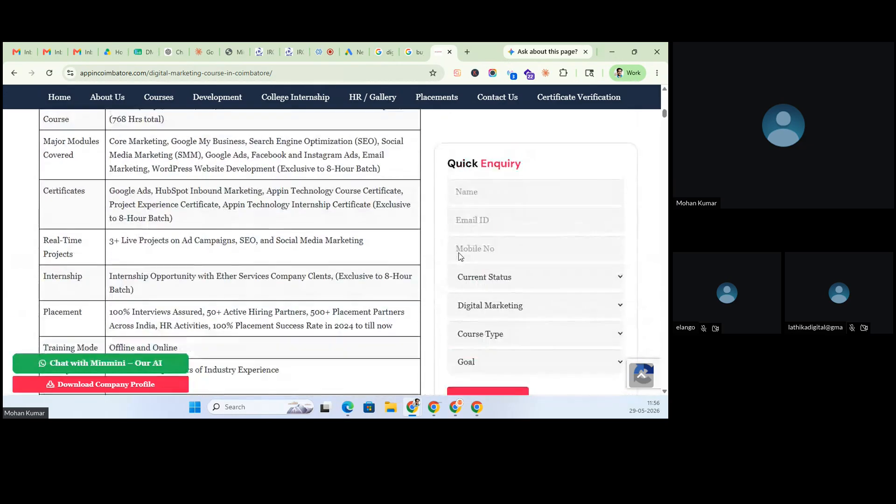
pyautogui.click(475, 195)
pyautogui.click(517, 225)
pyautogui.click(487, 223)
pyautogui.click(527, 251)
pyautogui.click(466, 249)
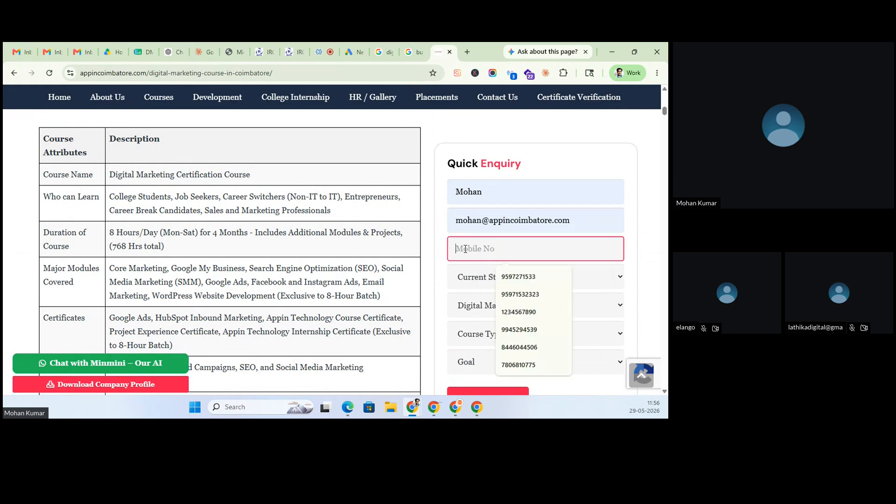
pyautogui.click(518, 276)
# - Set Current Status to Job Seeker, keep the Digital Marketing course, and choose 8 Hours
pyautogui.click(480, 278)
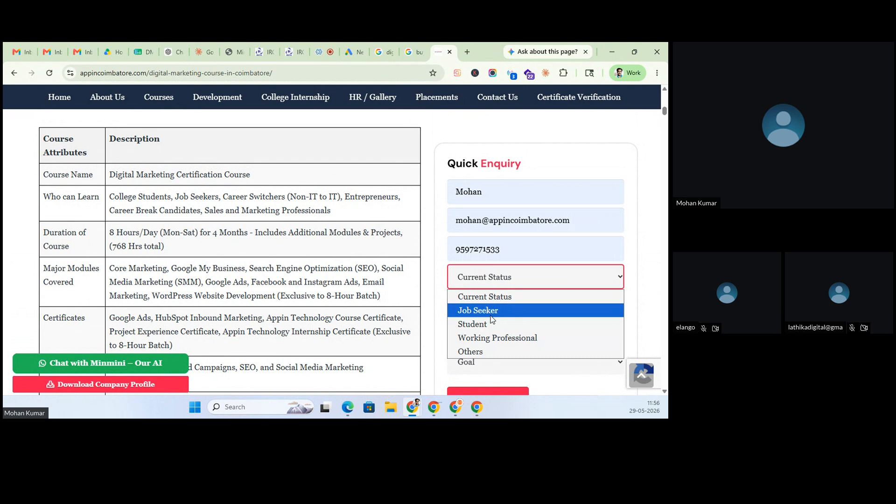
pyautogui.click(485, 310)
pyautogui.click(493, 305)
pyautogui.click(490, 340)
pyautogui.click(488, 334)
pyautogui.click(488, 334)
pyautogui.click(489, 334)
pyautogui.click(468, 379)
pyautogui.scroll(-1, 469, 374)
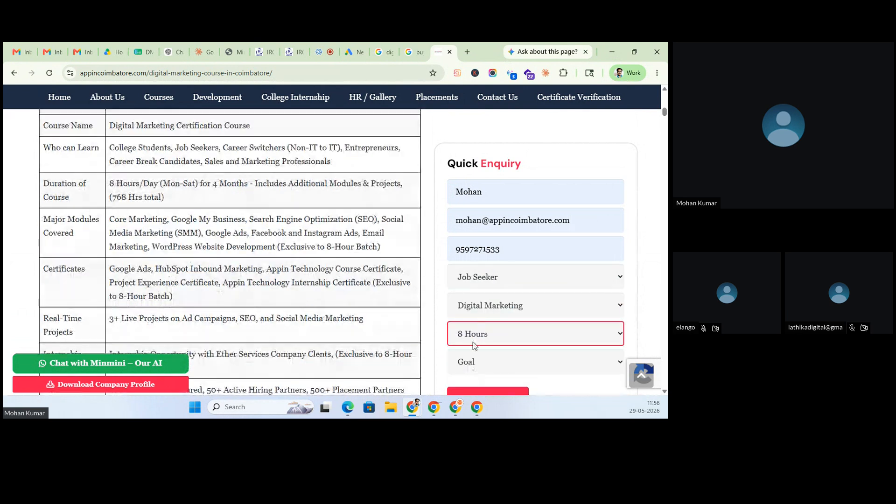
# - Change the Goal from Campus Placement to Get a Job and submit the enquiry
pyautogui.click(474, 360)
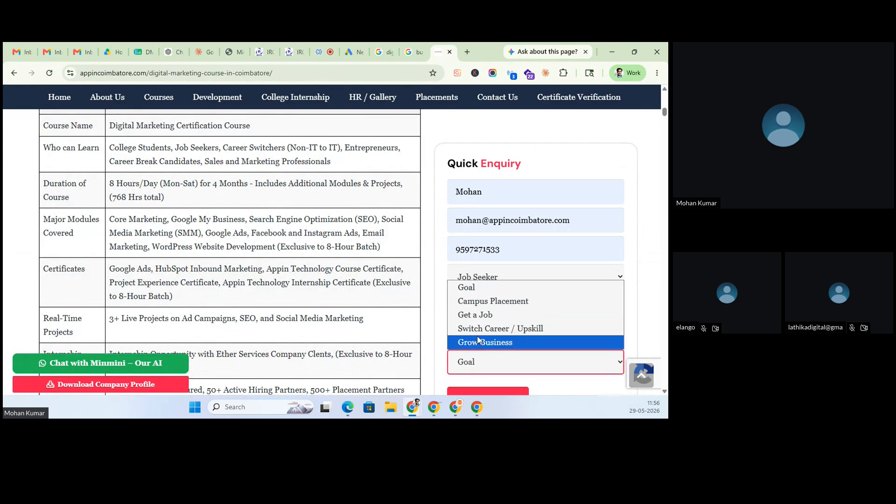
pyautogui.click(486, 302)
pyautogui.click(482, 362)
pyautogui.click(482, 313)
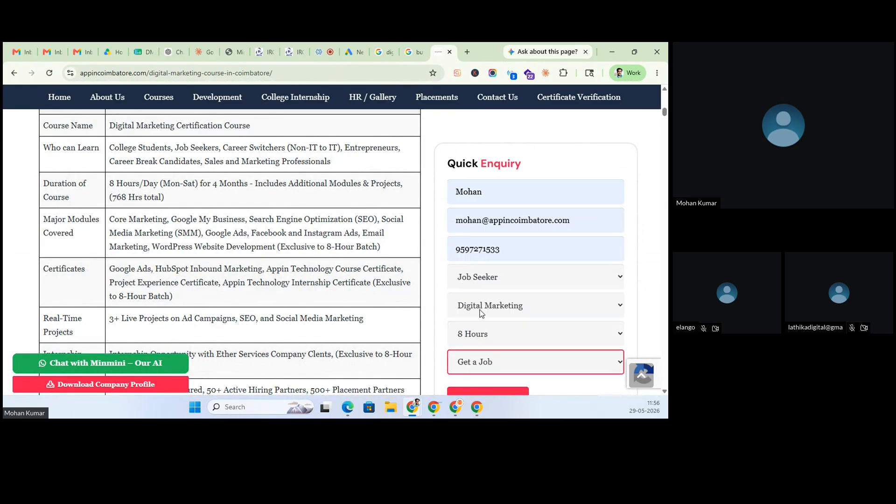
pyautogui.scroll(-5, 483, 351)
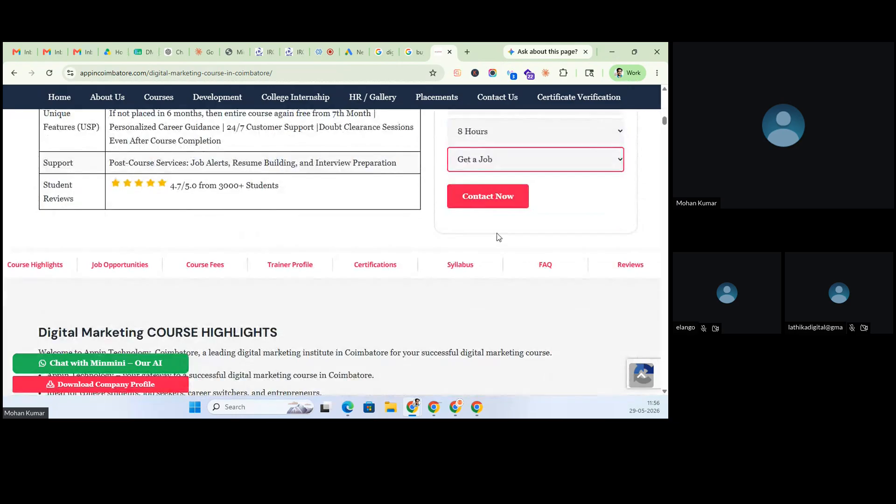
pyautogui.scroll(4, 497, 234)
pyautogui.scroll(3, 141, 141)
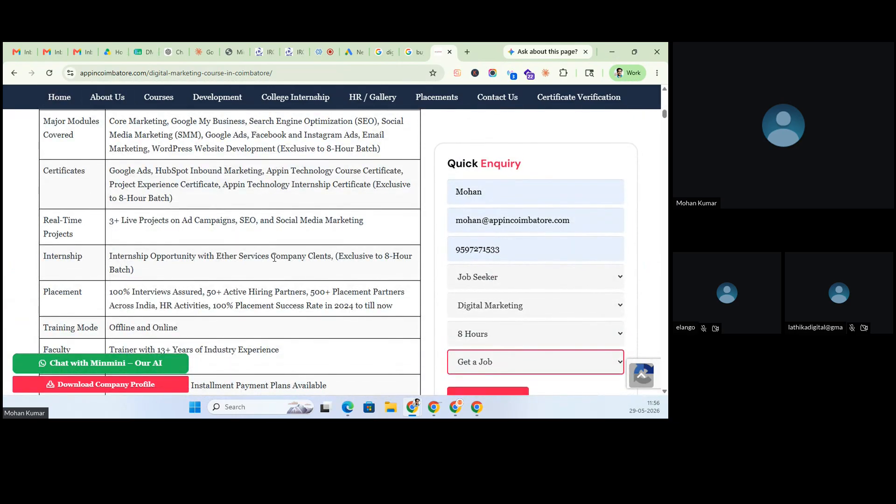
pyautogui.scroll(-4, 423, 309)
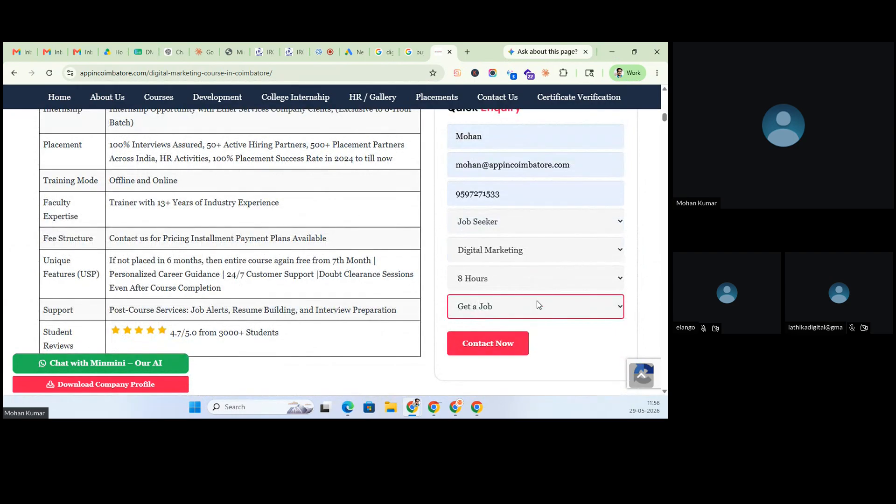
pyautogui.click(478, 351)
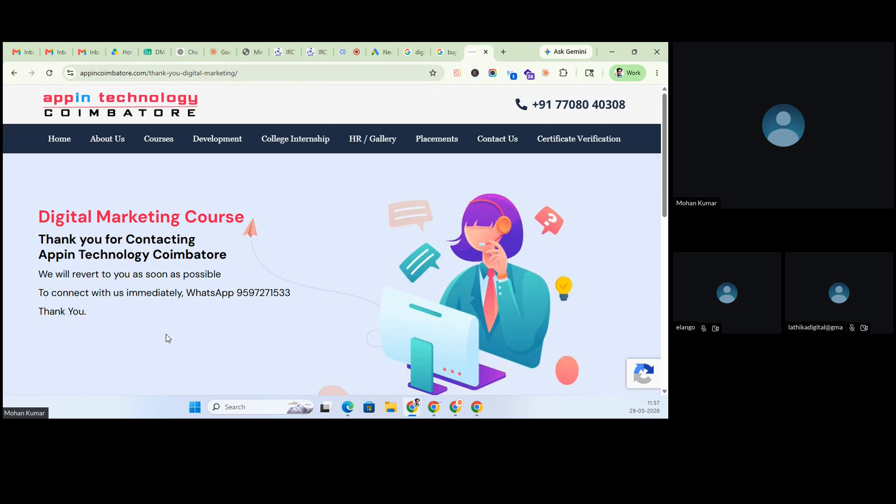
pyautogui.click(123, 70)
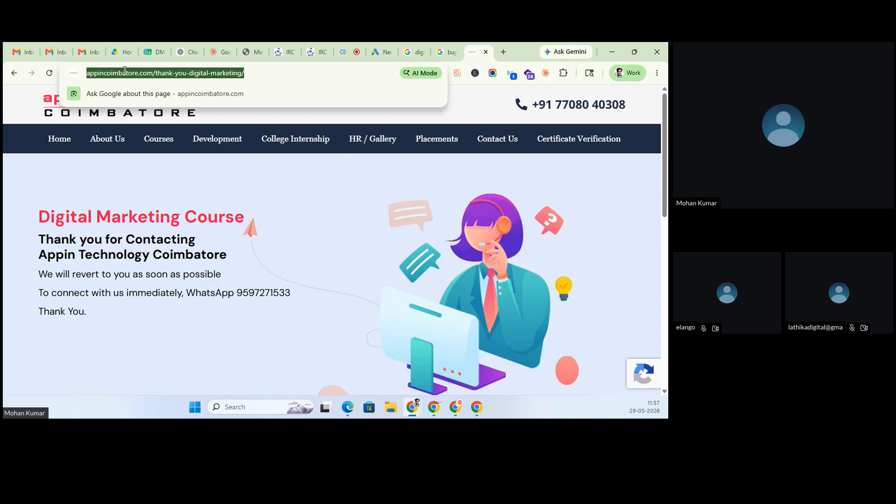
# - Read the new Digital Marketing enquiry email in Gmail, then go back to the thank-you page
pyautogui.click(53, 48)
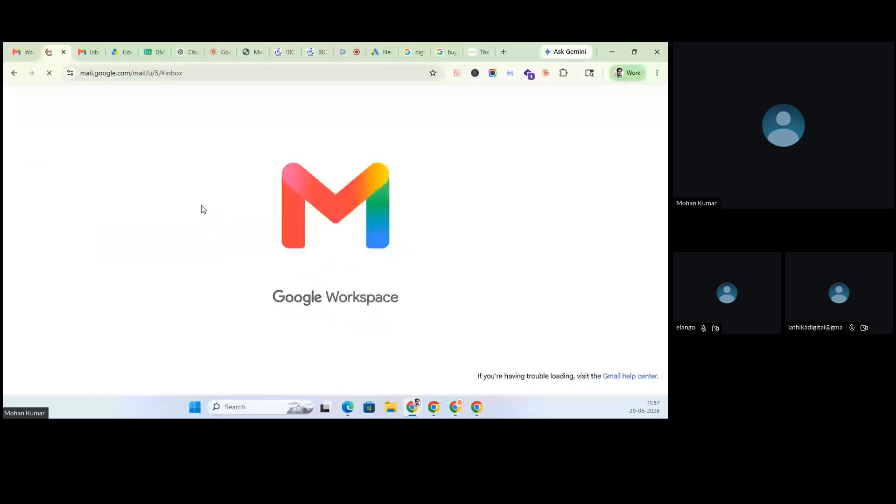
pyautogui.click(308, 182)
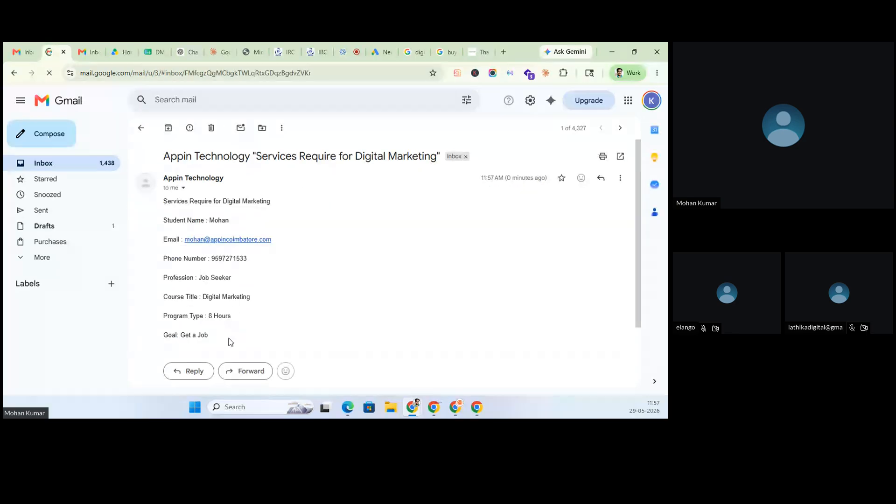
pyautogui.scroll(-1, 230, 342)
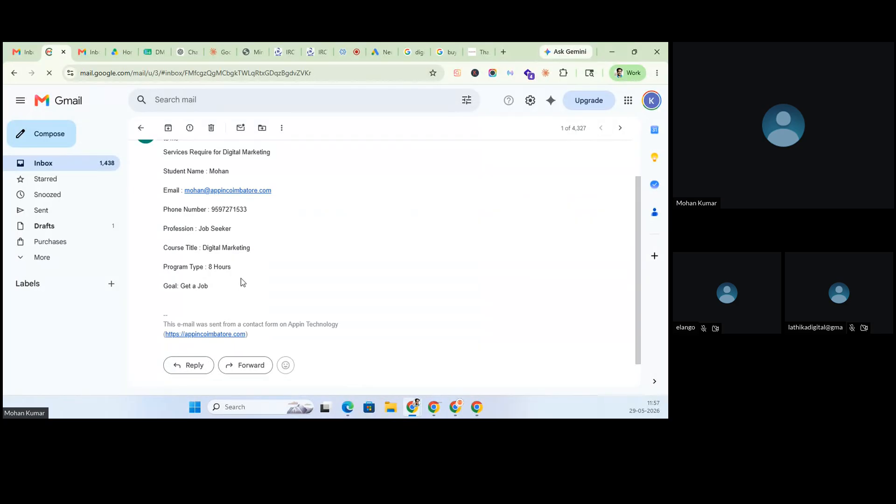
pyautogui.click(140, 129)
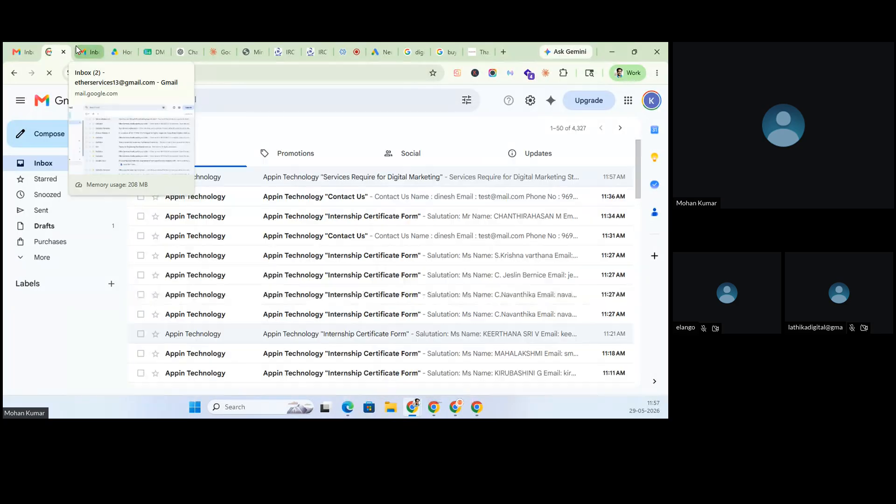
pyautogui.click(478, 52)
pyautogui.click(208, 77)
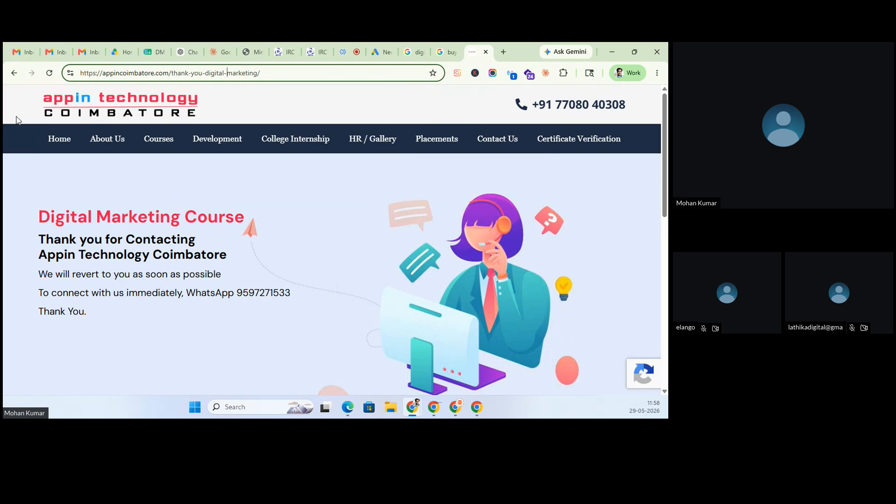
# - Open the appincoimbatore.com Digital Marketing with AI course page in a new tab
pyautogui.click(380, 45)
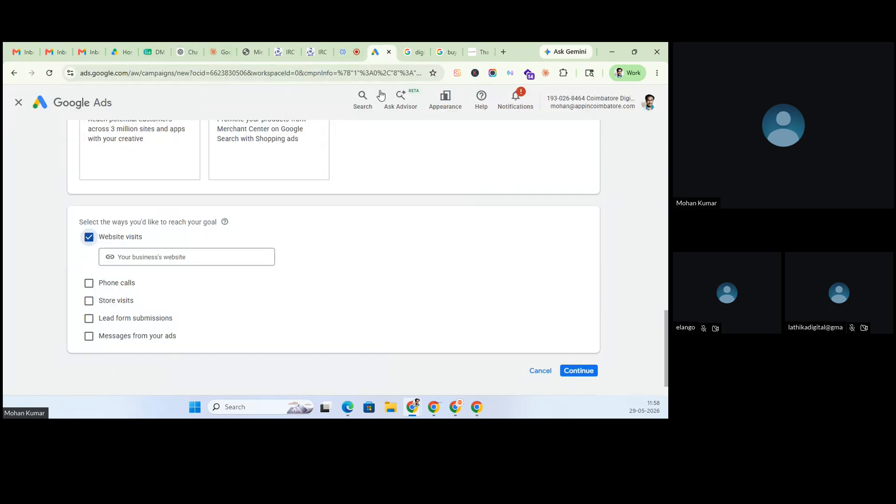
pyautogui.click(486, 42)
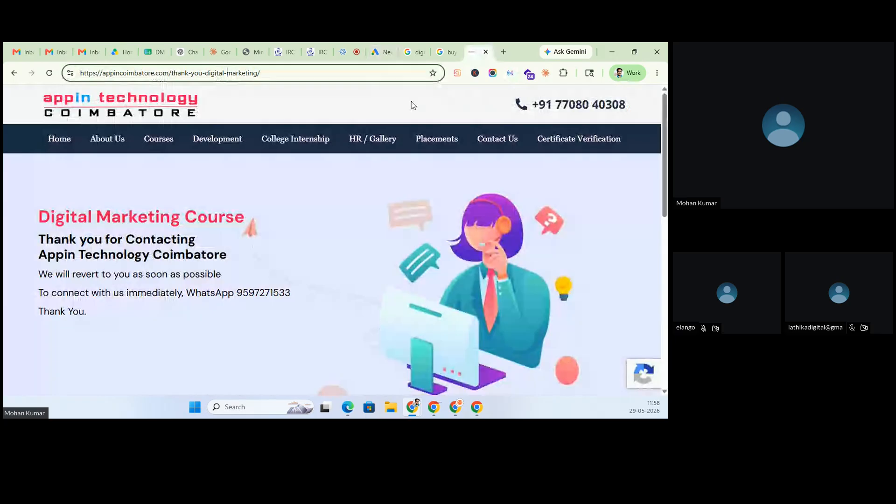
pyautogui.doubleClick(197, 73)
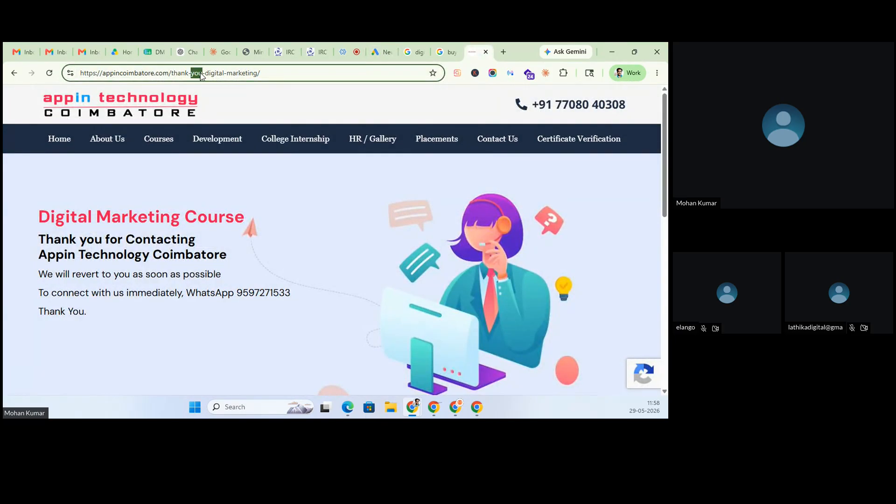
pyautogui.click(503, 52)
pyautogui.write('app')
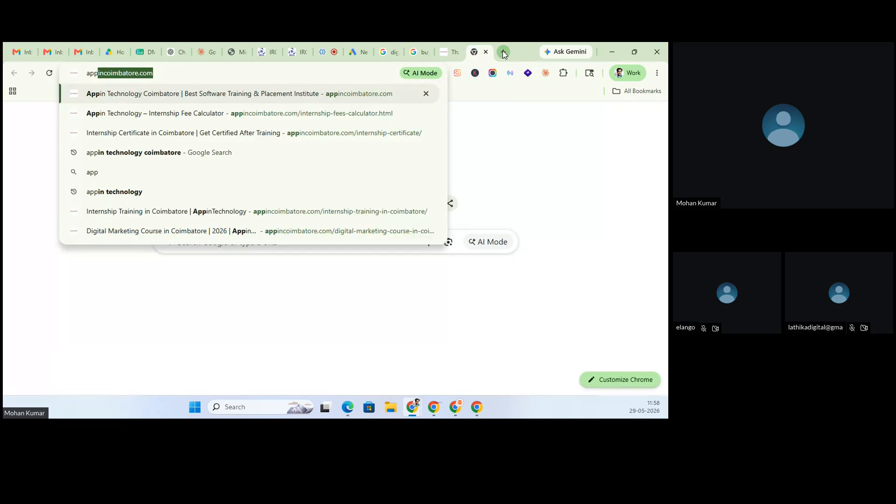
pyautogui.press('Return')
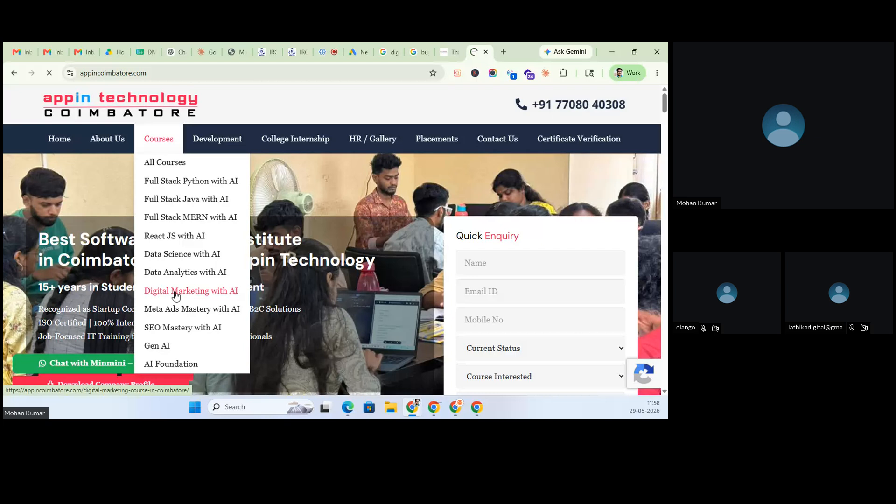
pyautogui.click(175, 295)
# - Paste the course page URL into the Google Ads Website visits field
pyautogui.click(360, 52)
pyautogui.click(159, 301)
pyautogui.write('https://appincoimbatore.com/digital-marketing-course-in-coimbatore/')
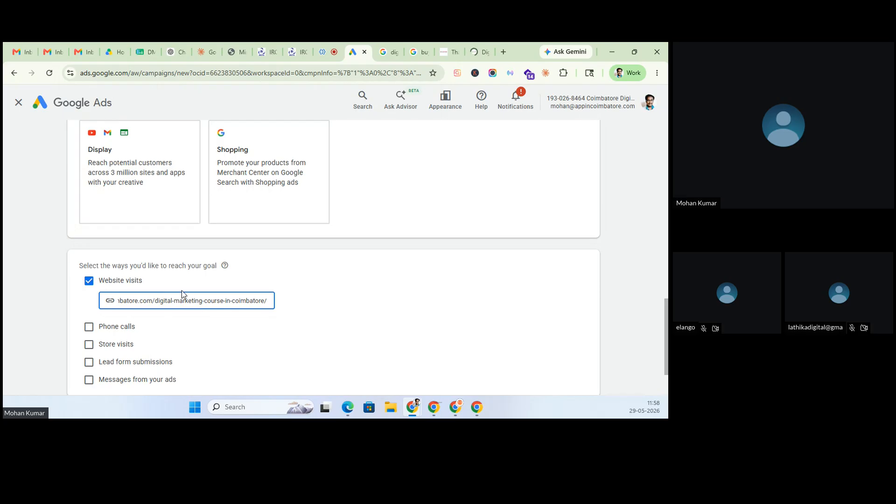
# - Add Phone calls with an India business phone number, plus Store visits and Lead form submissions
pyautogui.scroll(-1, 182, 294)
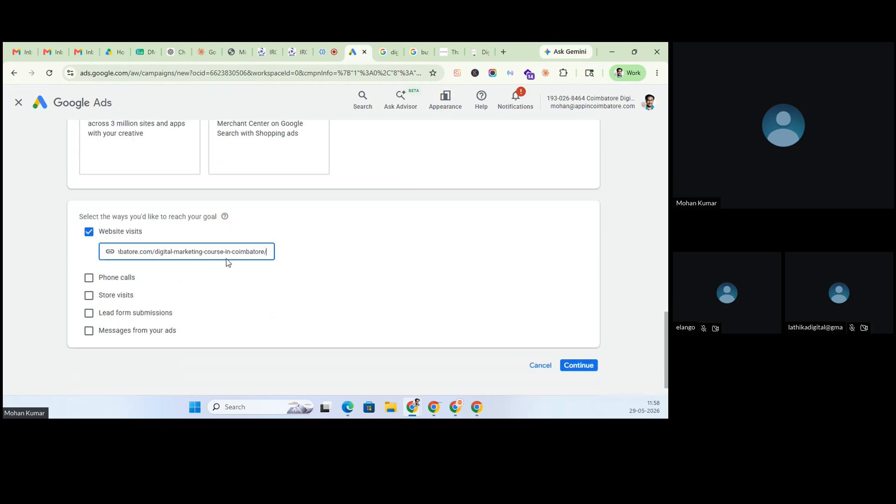
pyautogui.scroll(-1, 205, 266)
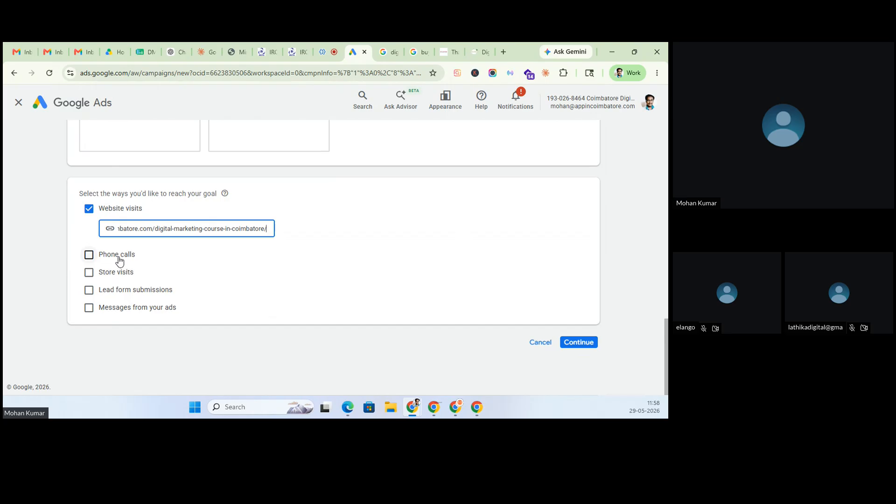
pyautogui.click(119, 261)
pyautogui.click(141, 279)
pyautogui.scroll(-4, 144, 281)
pyautogui.scroll(20, 144, 281)
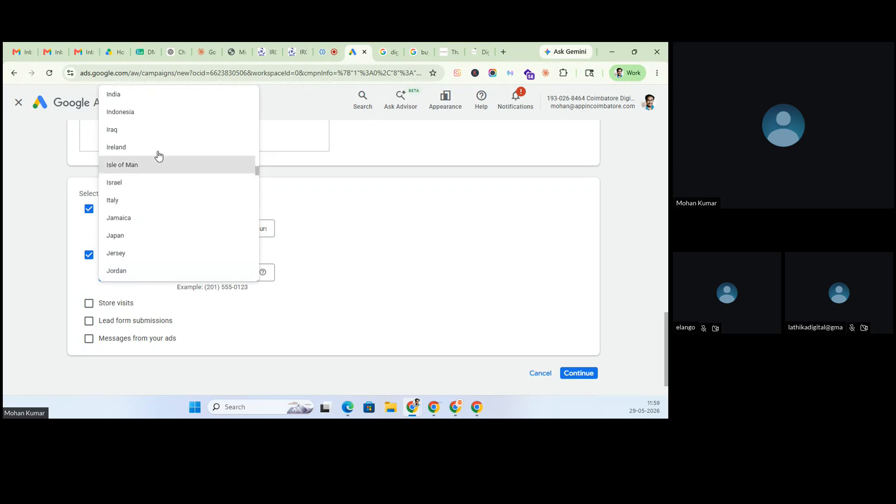
pyautogui.click(161, 95)
pyautogui.click(197, 273)
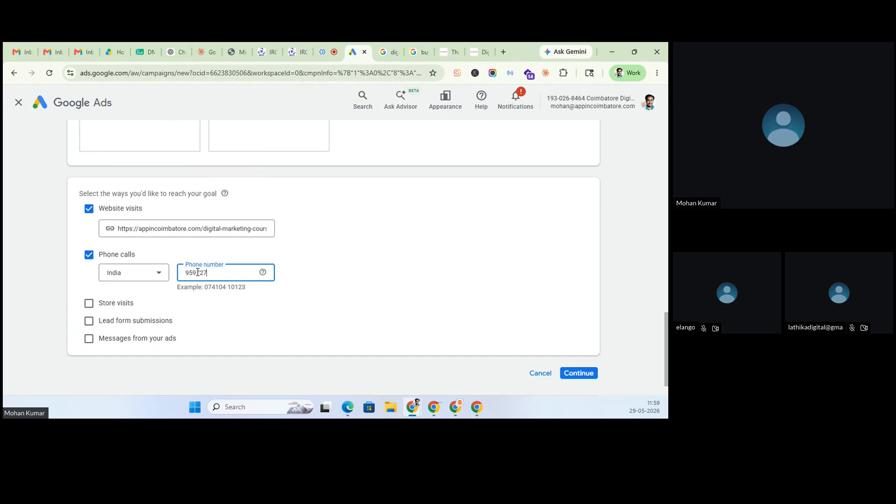
pyautogui.click(110, 304)
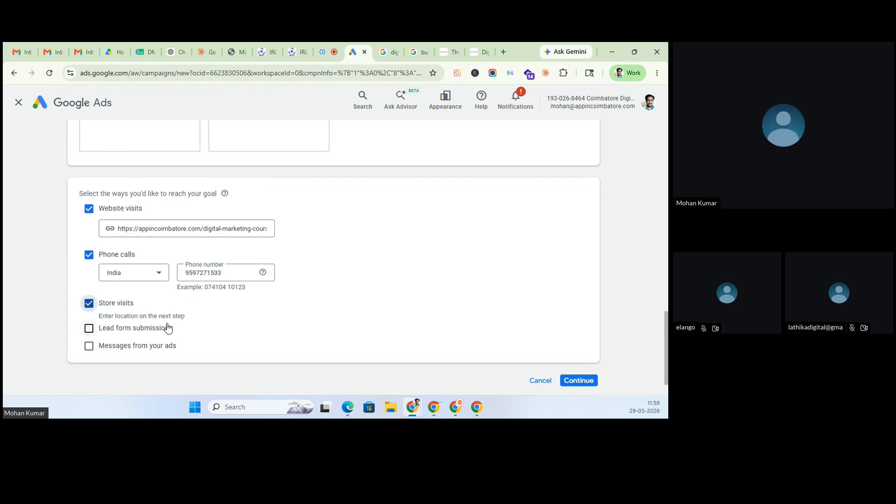
pyautogui.click(102, 332)
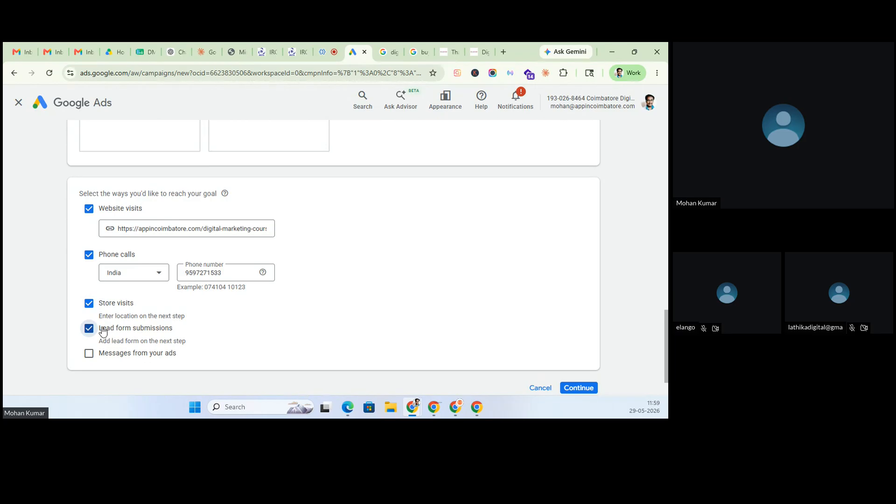
pyautogui.click(400, 47)
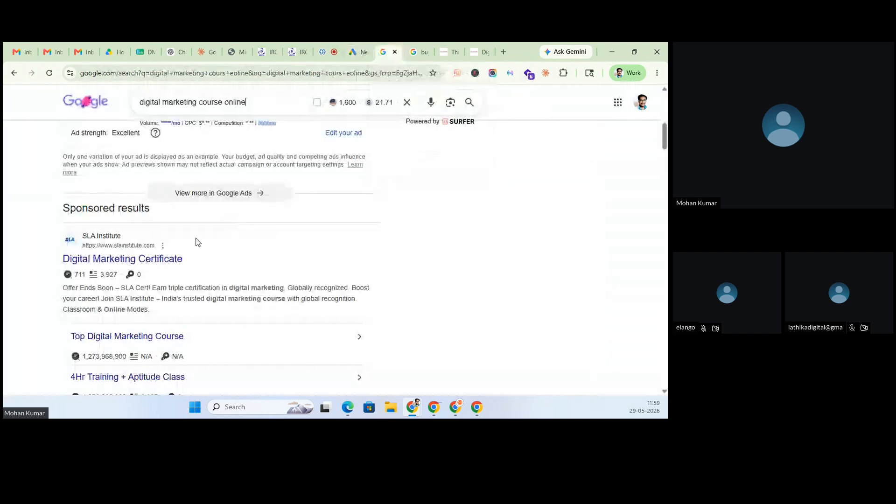
pyautogui.scroll(-5, 81, 306)
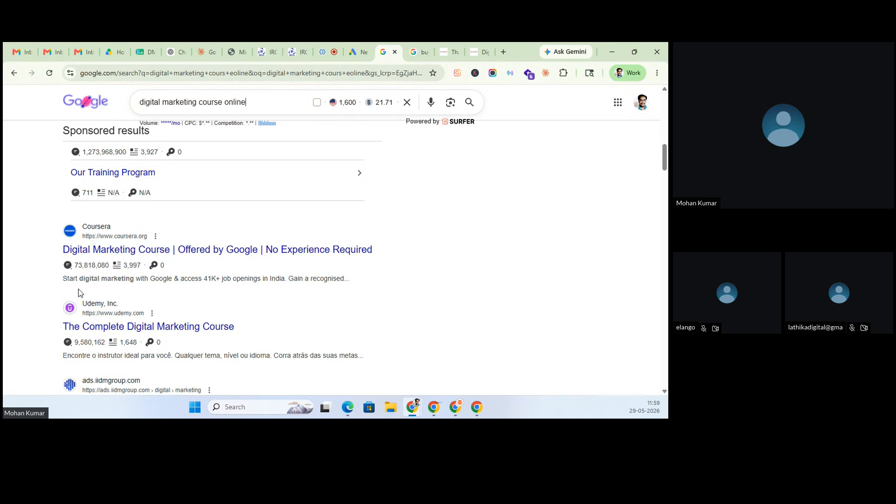
pyautogui.click(364, 46)
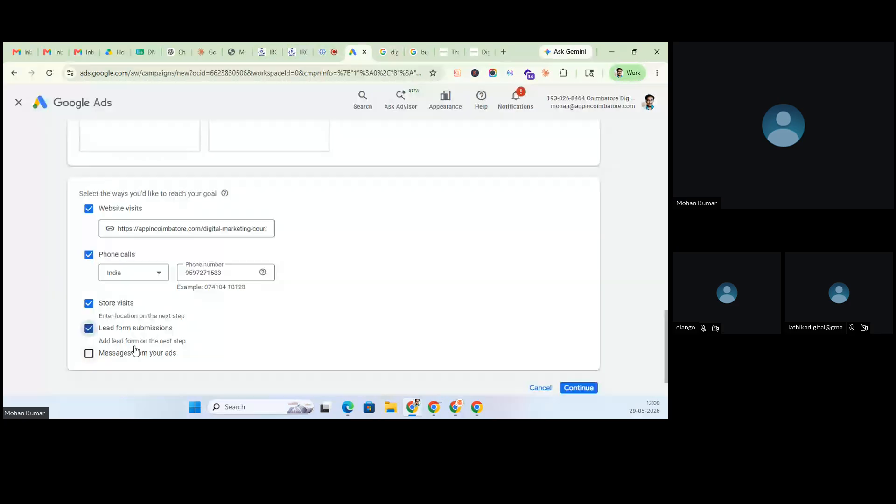
# - Swap Lead form submissions for Messages from your ads, confirm, then switch to the Zoho meeting
pyautogui.click(90, 331)
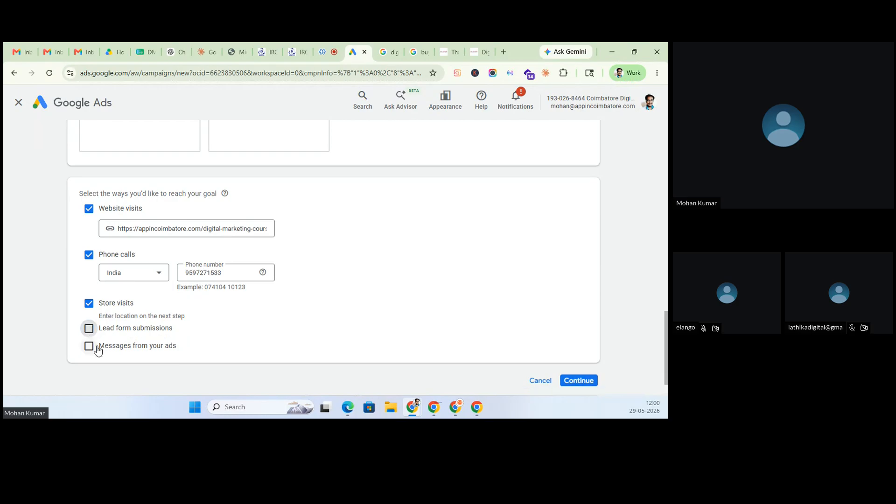
pyautogui.click(92, 349)
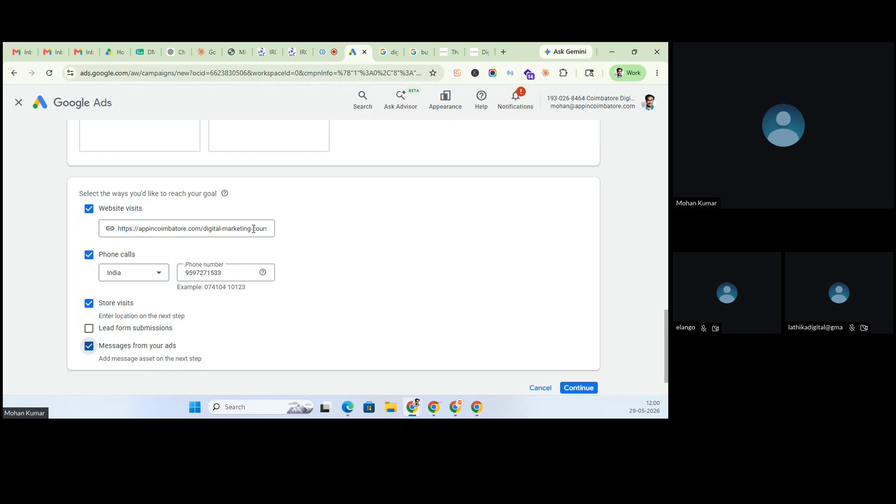
pyautogui.click(575, 389)
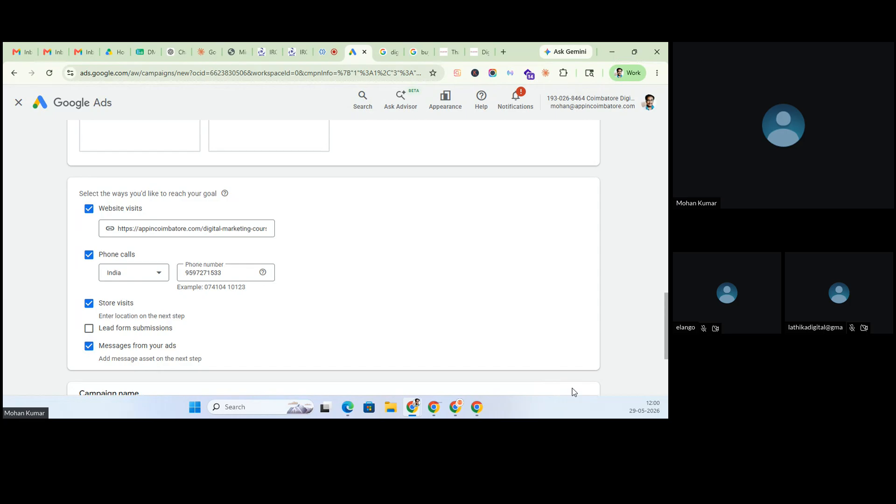
pyautogui.hotkey('ctrl', 'shift', 'Tab')
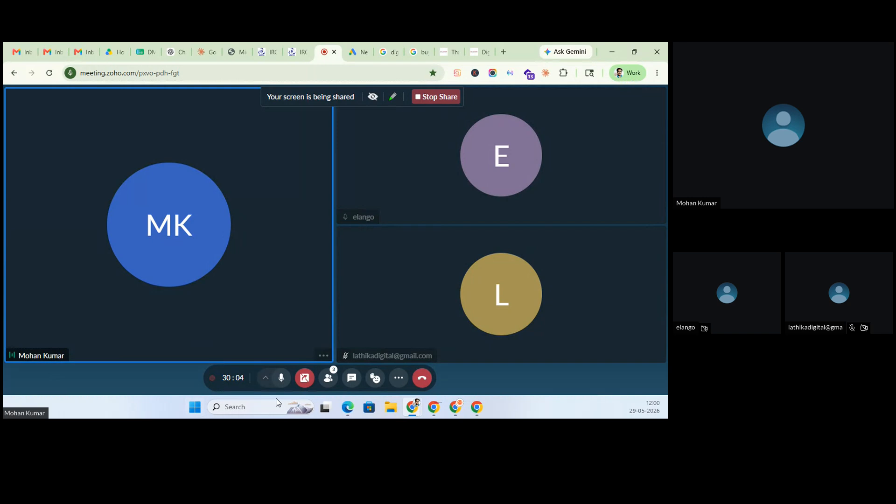
# - Check the Participants panel in Zoho Meeting, then go back to the Google Ads setup
pyautogui.click(329, 380)
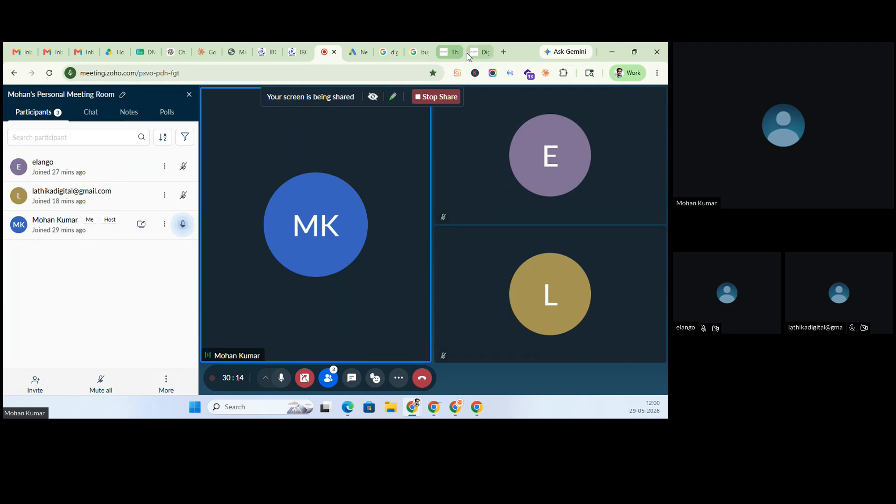
pyautogui.click(355, 50)
pyautogui.scroll(-3, 282, 290)
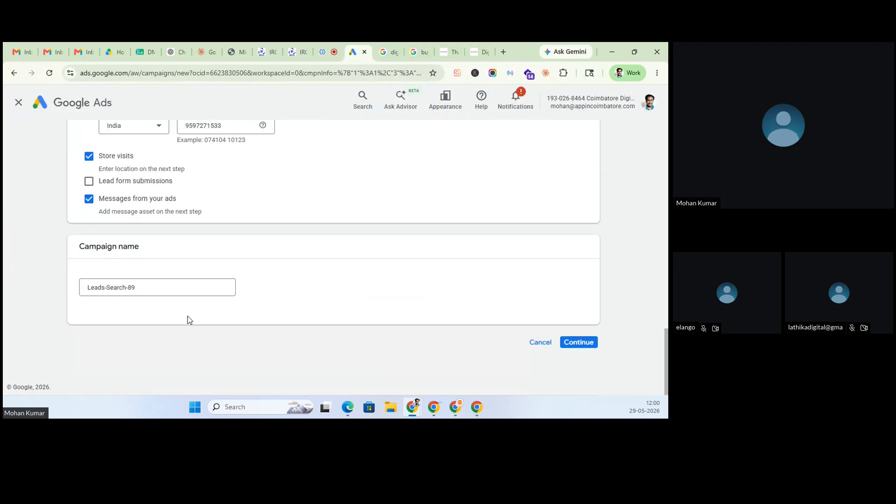
# - Rename the campaign from Leads-Search-89 to Leads-Search-DM-11-30am
pyautogui.doubleClick(177, 287)
pyautogui.click(178, 286)
pyautogui.click(177, 287)
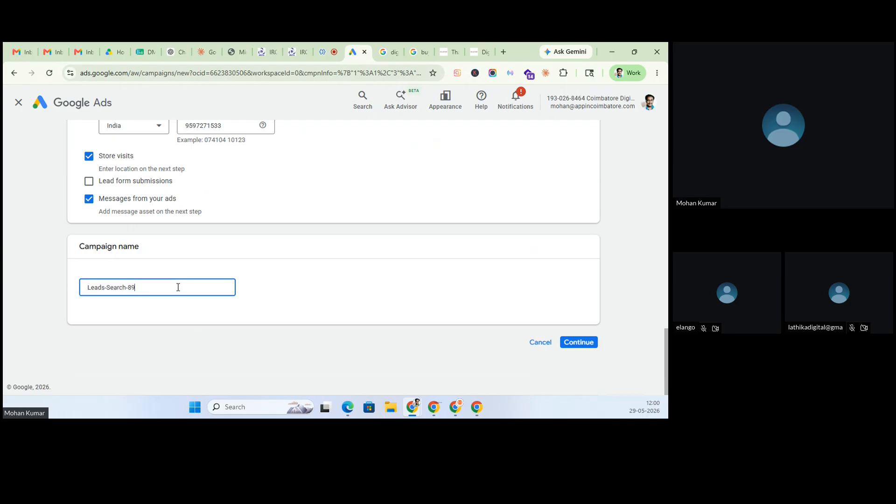
pyautogui.press('BackSpace')
pyautogui.press('BackSpace')
pyautogui.write('DM-11-30am')
# - Replace the 11-30am suffix to make it Leads-Search-DM-29May2026 and continue
pyautogui.click(594, 343)
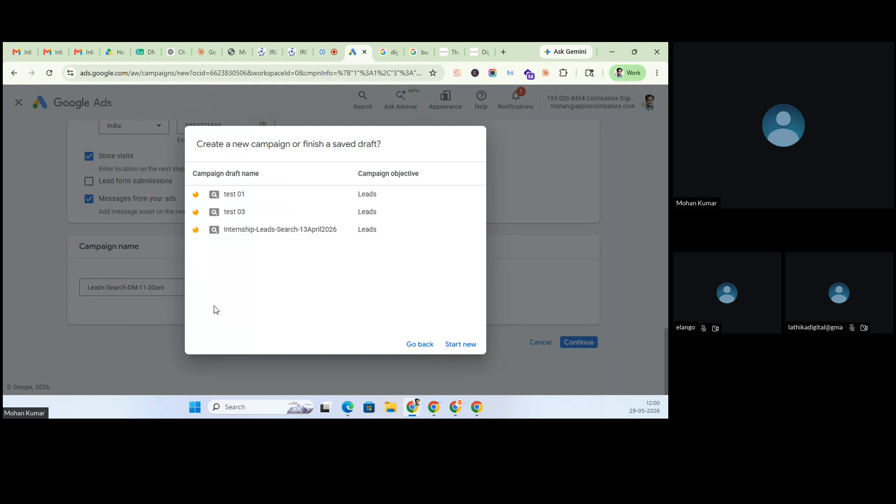
pyautogui.click(420, 344)
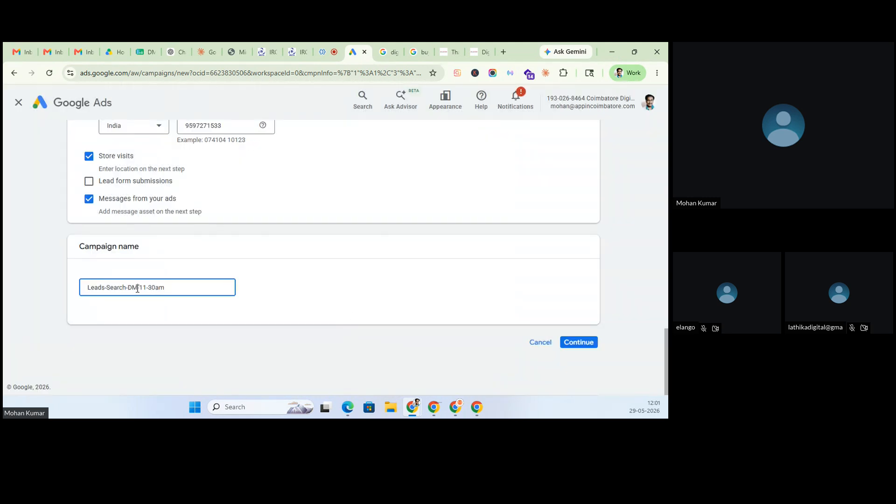
pyautogui.moveTo(140, 289); pyautogui.dragTo(261, 290)
pyautogui.write('29May2026')
pyautogui.click(579, 343)
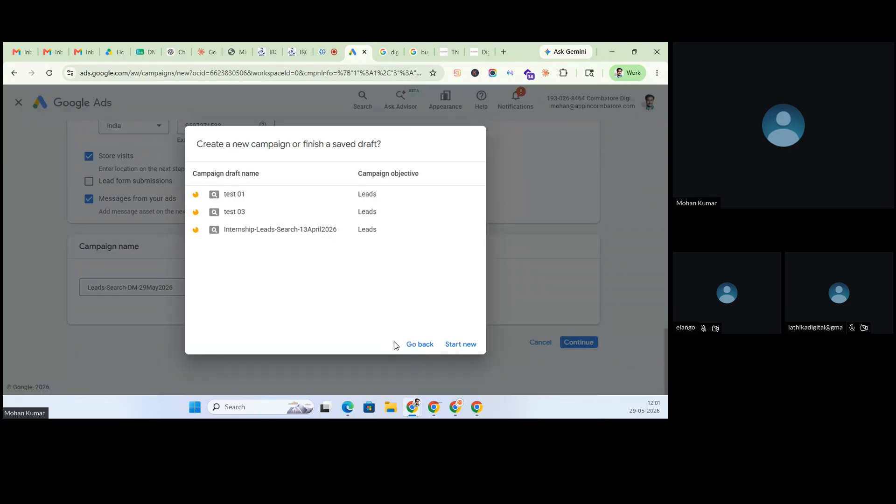
# - Skip the saved draft for a new campaign and view the bidding focus choices, with Conversions selected
pyautogui.click(460, 345)
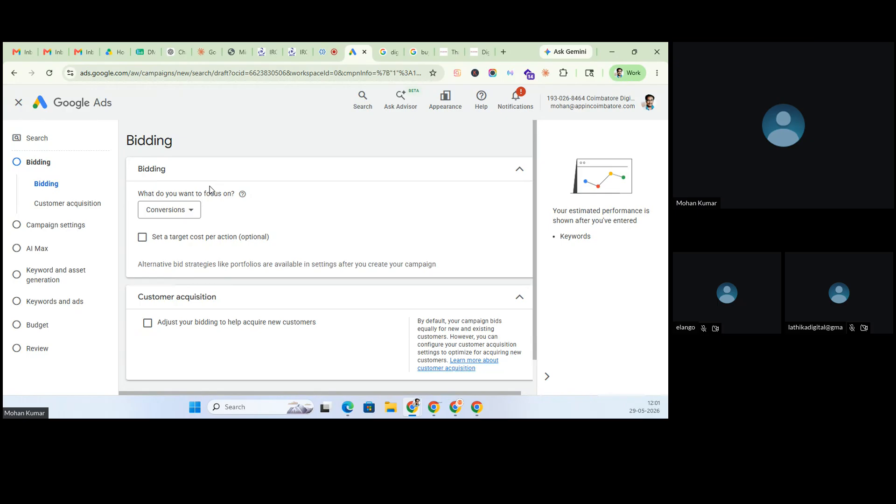
pyautogui.click(178, 208)
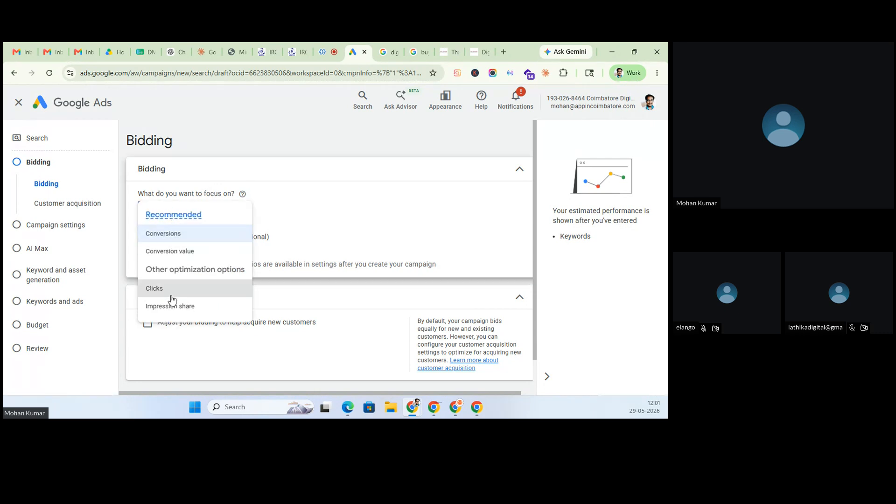
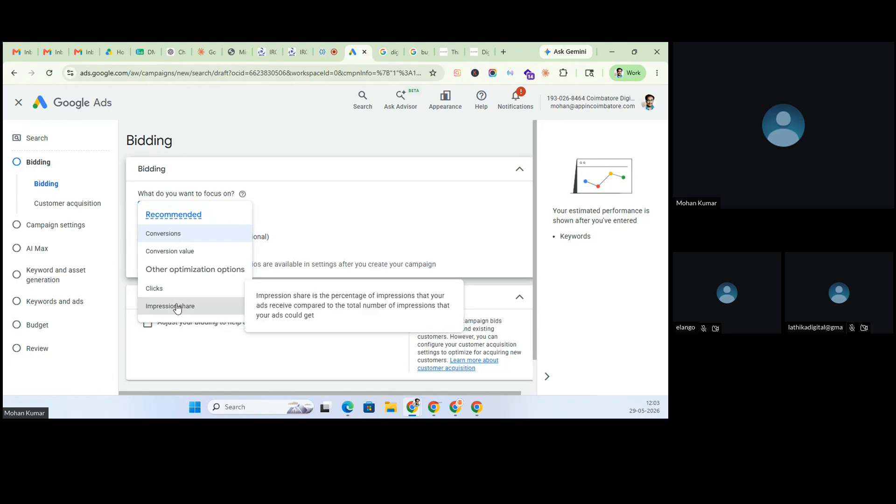
# - Choose Conversions as the campaign's bidding focus
pyautogui.click(159, 235)
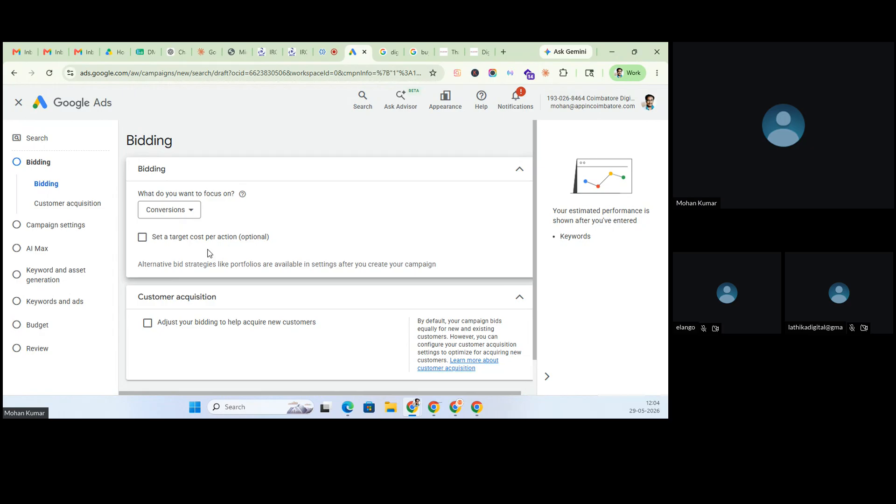
pyautogui.click(142, 237)
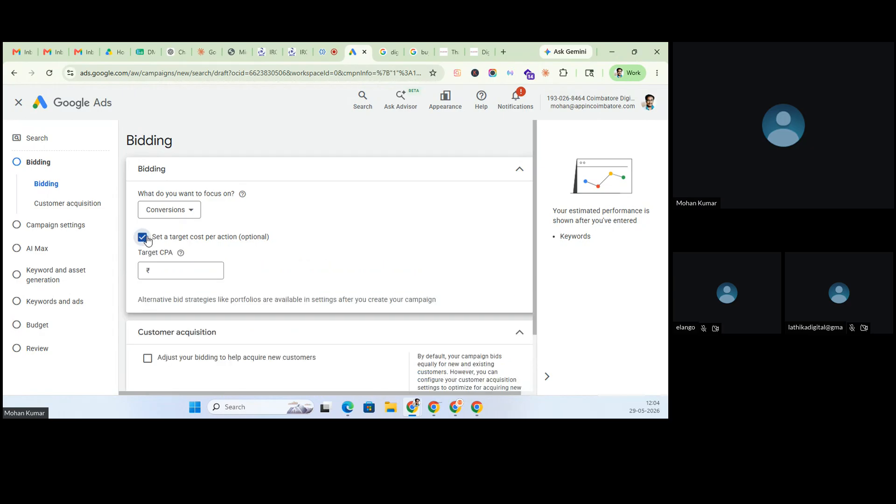
pyautogui.click(180, 277)
pyautogui.write('1')
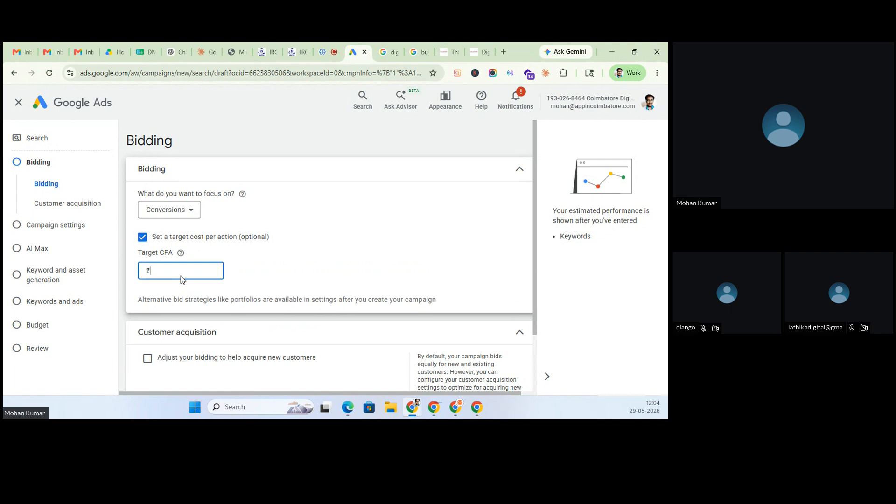
pyautogui.write('00')
pyautogui.click(360, 276)
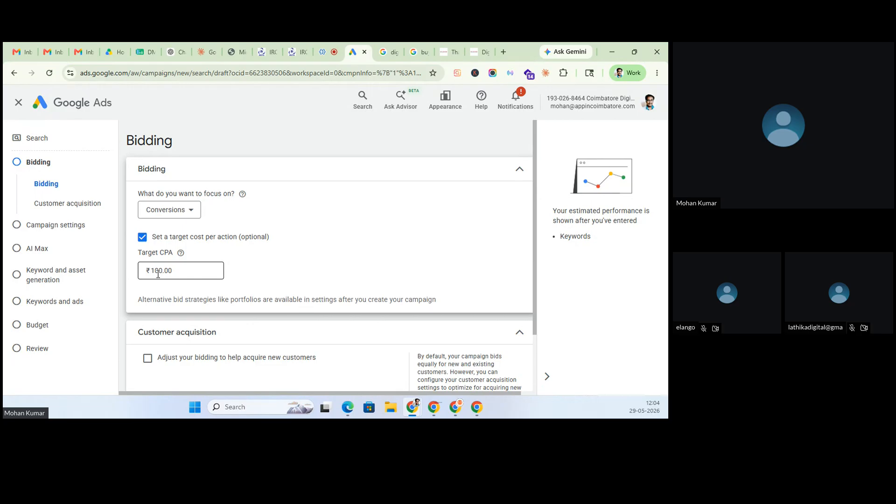
pyautogui.moveTo(188, 272); pyautogui.dragTo(112, 269)
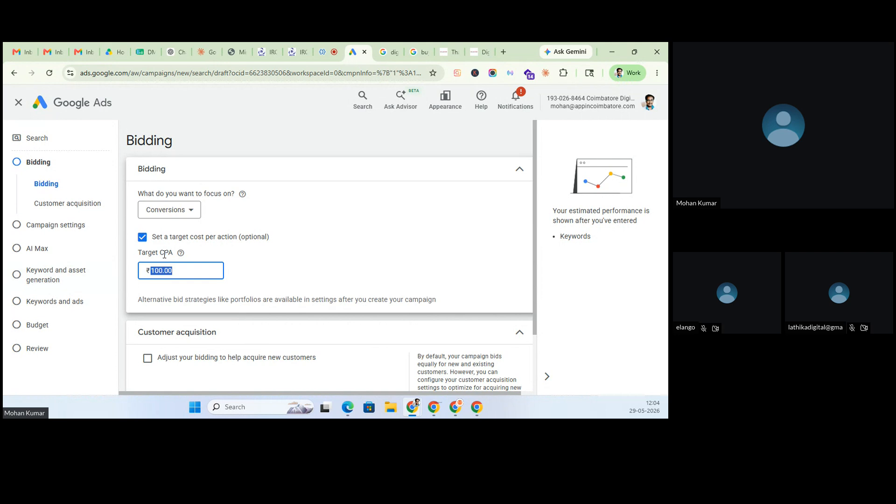
pyautogui.click(142, 237)
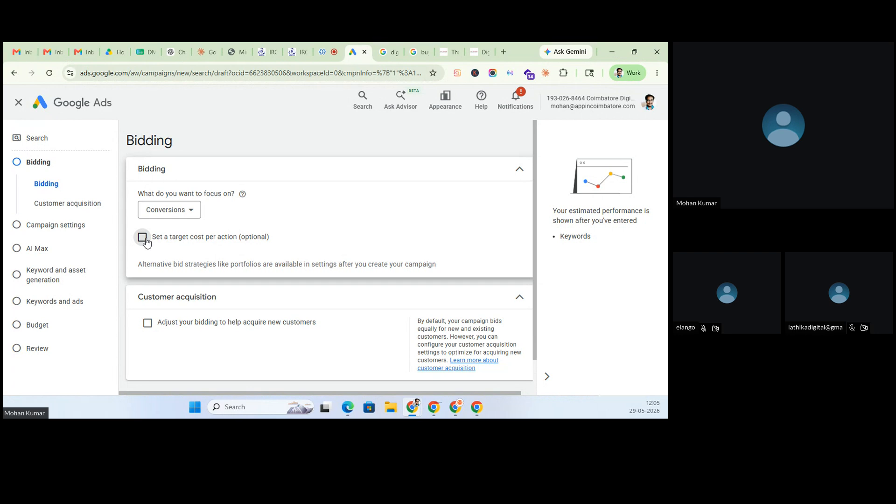
# - Finish the Bidding step and continue to the Campaign settings step
pyautogui.scroll(-1, 147, 242)
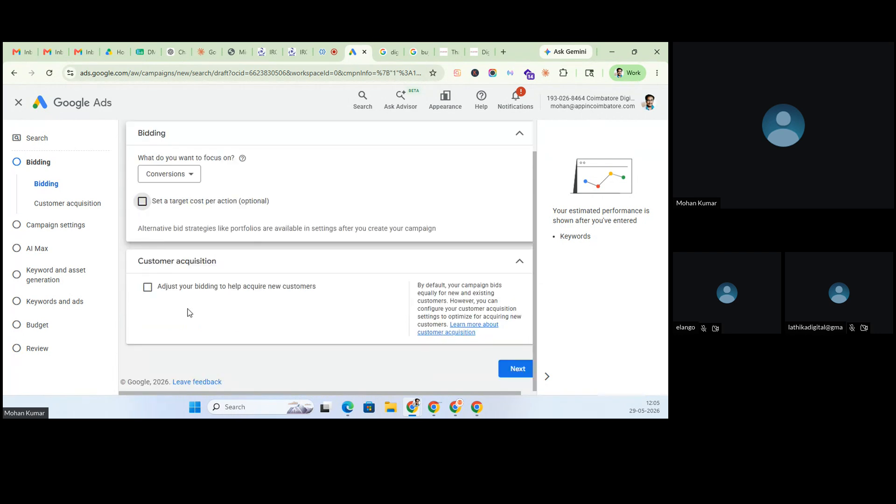
pyautogui.click(516, 370)
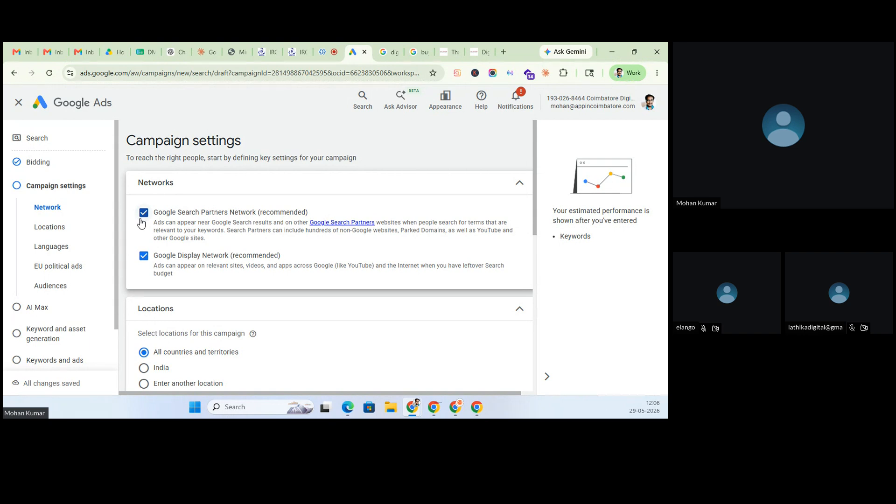
# - Leave Google Search Partners Network included and open its Google Search Partners help article
pyautogui.click(171, 213)
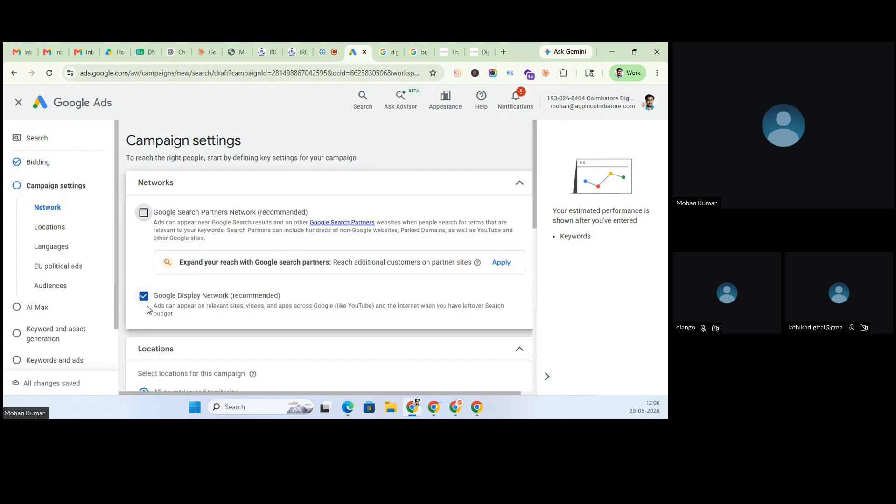
pyautogui.click(144, 215)
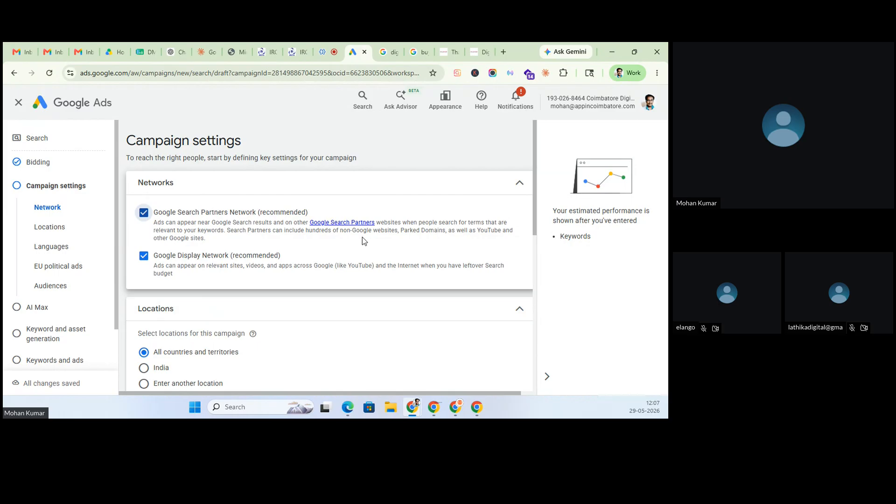
pyautogui.click(354, 222)
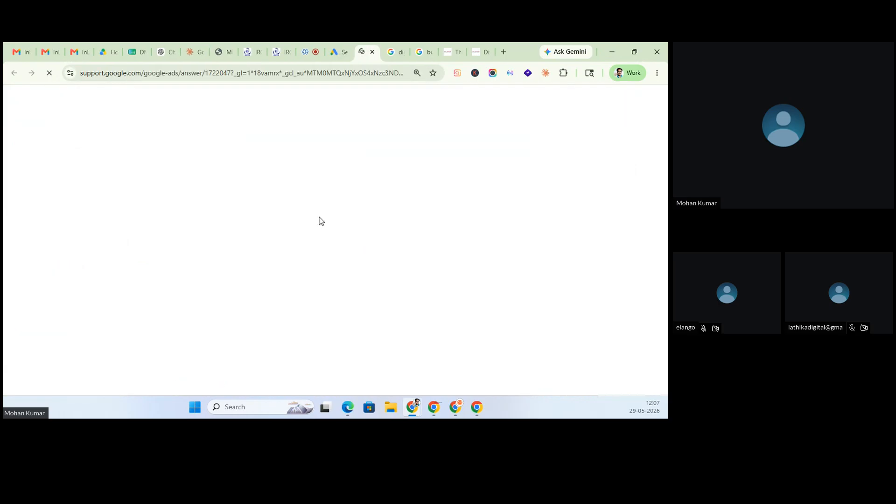
# - Highlight where partner ads appear in search results and which partner pages show them
pyautogui.scroll(-4, 323, 233)
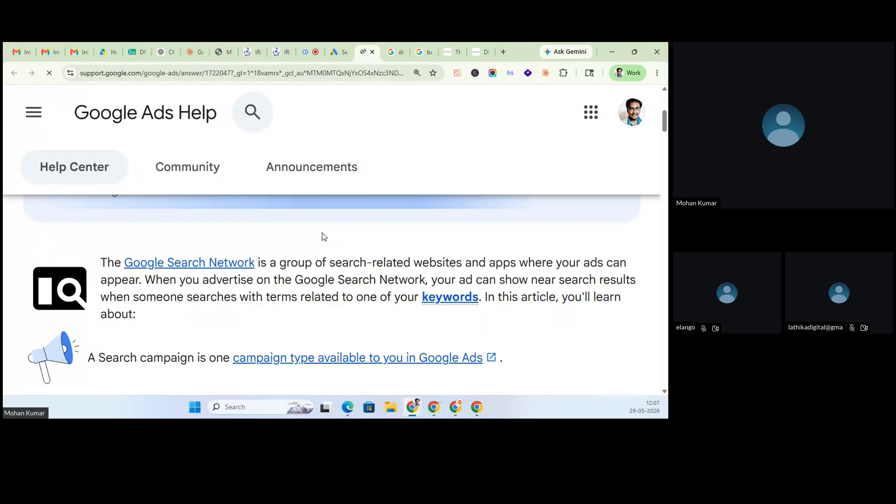
pyautogui.scroll(-3, 322, 232)
pyautogui.scroll(-2, 323, 233)
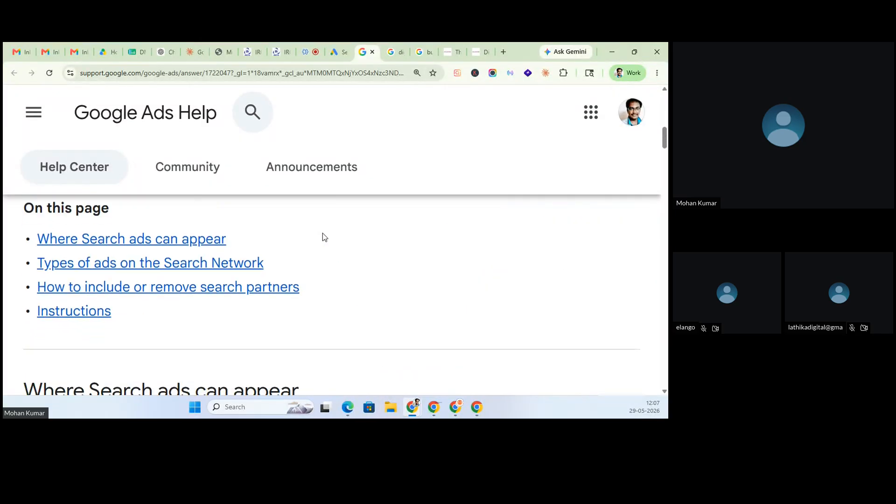
pyautogui.scroll(-5, 323, 233)
pyautogui.scroll(-1, 323, 234)
pyautogui.scroll(2, 323, 233)
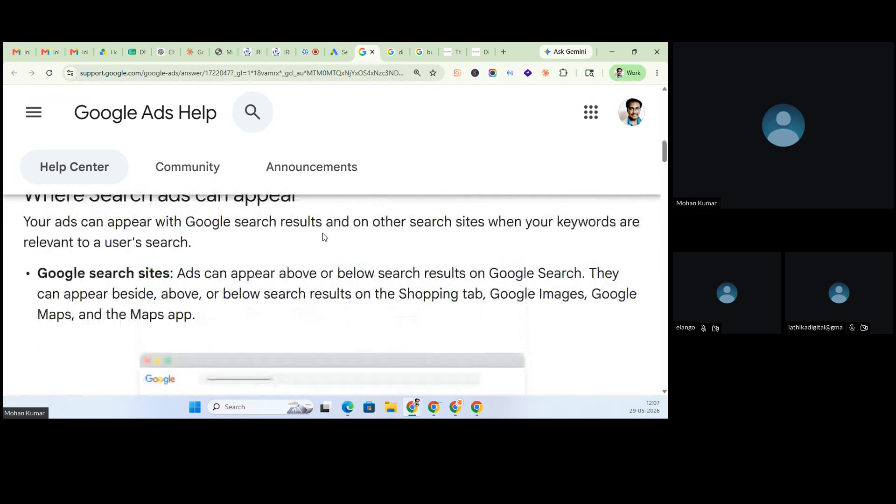
pyautogui.scroll(-4, 323, 233)
pyautogui.scroll(-6, 323, 234)
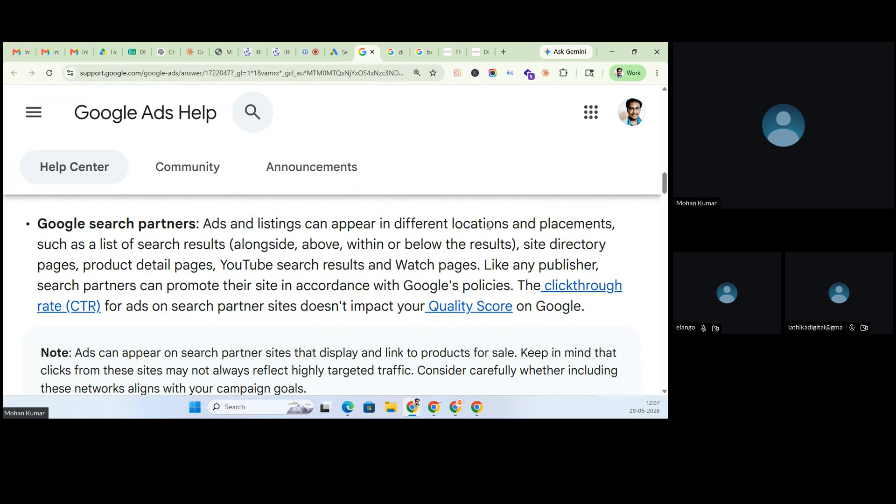
pyautogui.moveTo(183, 245); pyautogui.dragTo(326, 244)
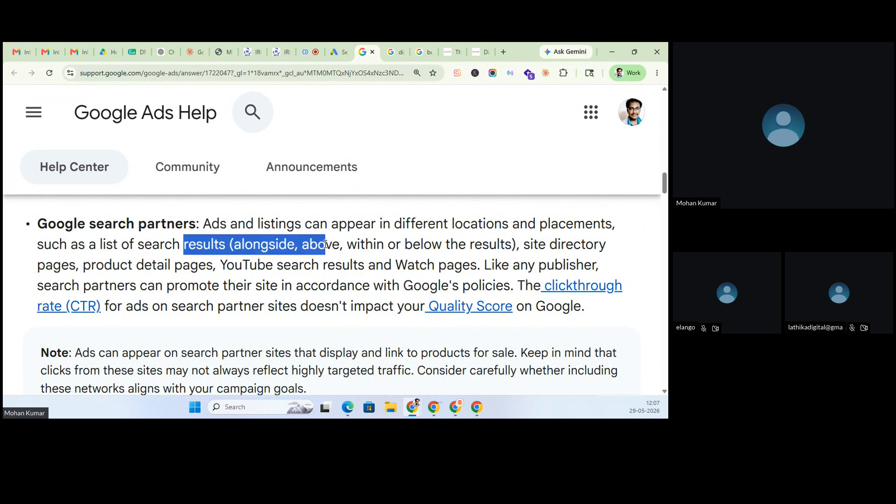
pyautogui.moveTo(46, 265); pyautogui.dragTo(482, 259)
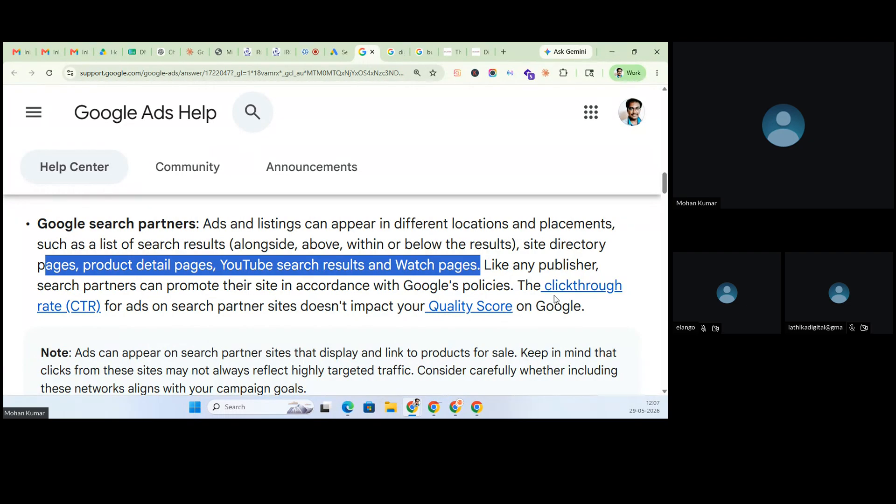
# - Scroll through the rest of the article covering which ad types run on partners
pyautogui.scroll(-1, 537, 308)
pyautogui.scroll(-3, 266, 266)
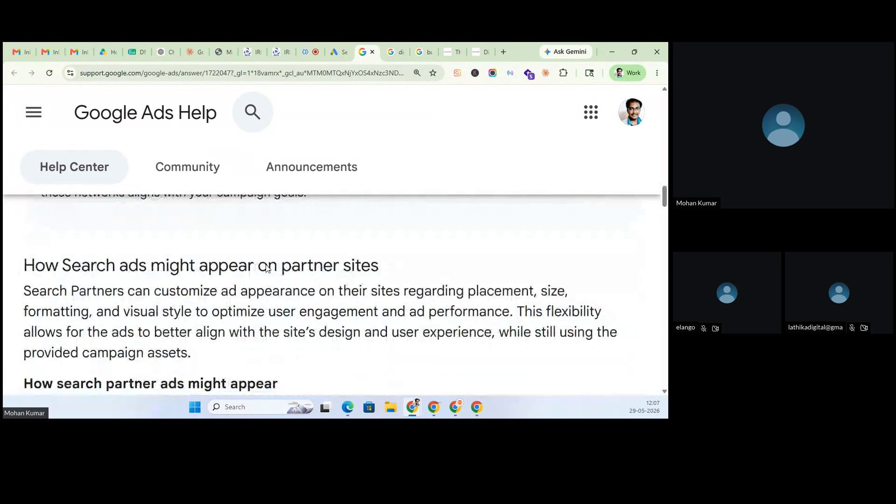
pyautogui.scroll(-2, 266, 265)
pyautogui.scroll(2, 267, 266)
pyautogui.scroll(-1, 268, 269)
pyautogui.scroll(-1, 268, 269)
pyautogui.scroll(-2, 268, 269)
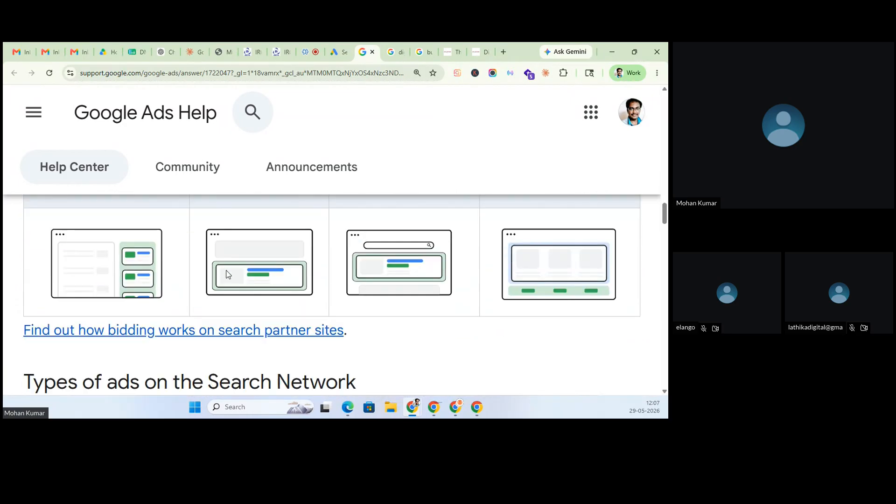
pyautogui.scroll(1, 285, 337)
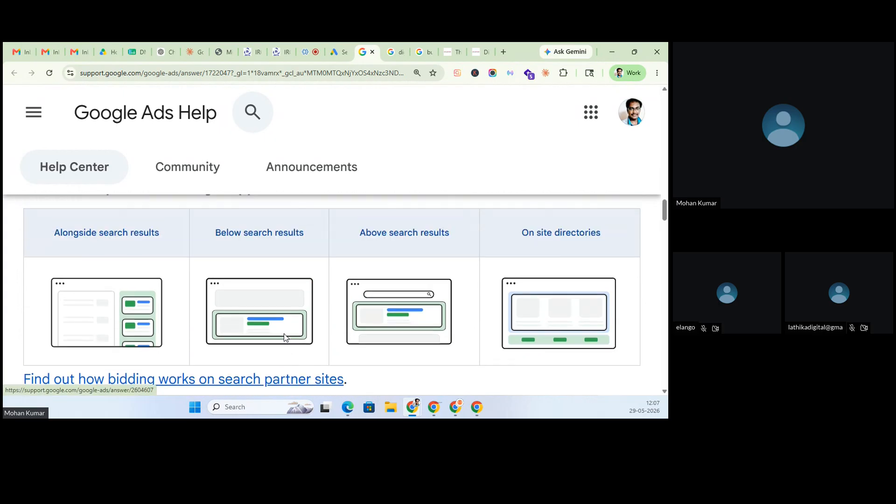
pyautogui.scroll(-1, 285, 337)
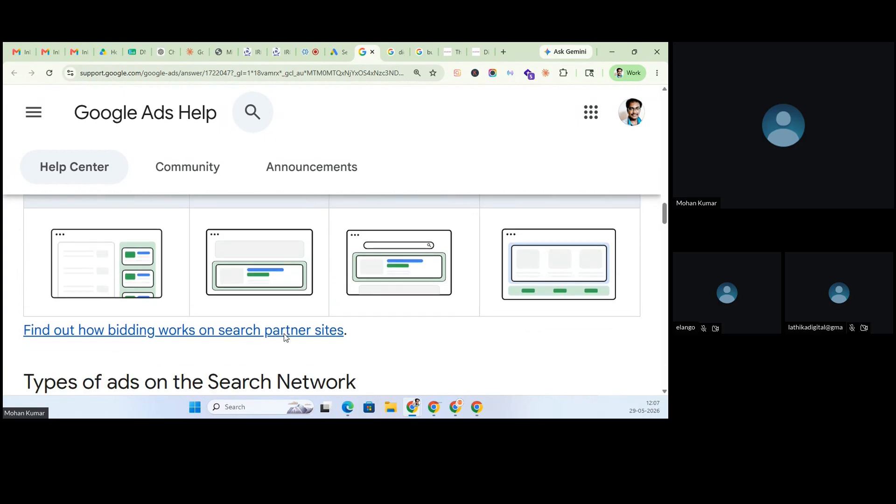
pyautogui.scroll(1, 285, 337)
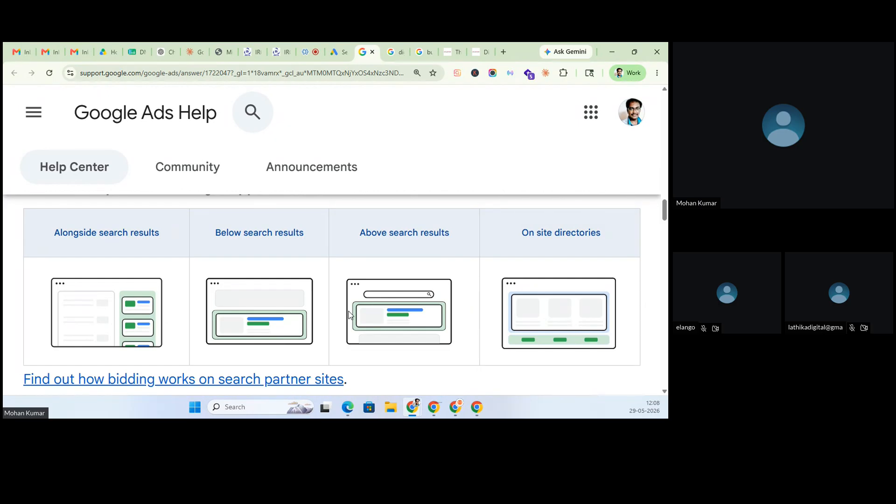
pyautogui.scroll(-5, 224, 320)
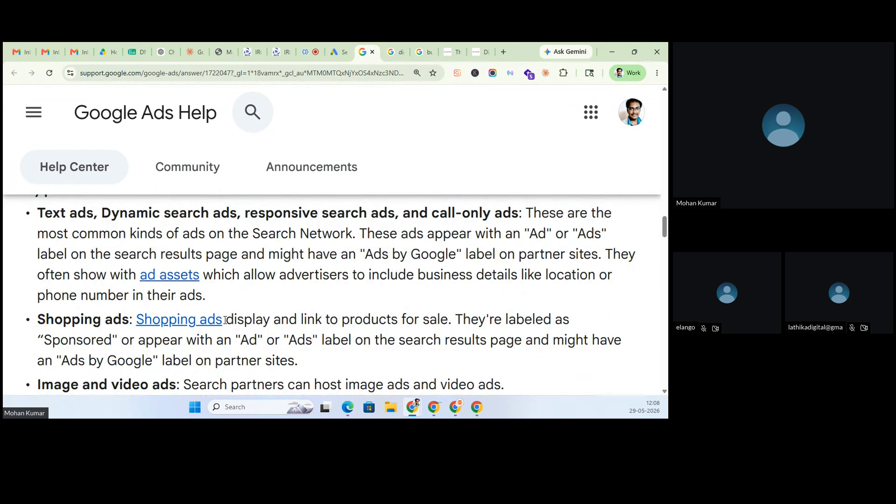
# - Highlight the keyword example for including search partners and when partner pages show ads
pyautogui.scroll(-6, 225, 320)
pyautogui.scroll(2, 226, 316)
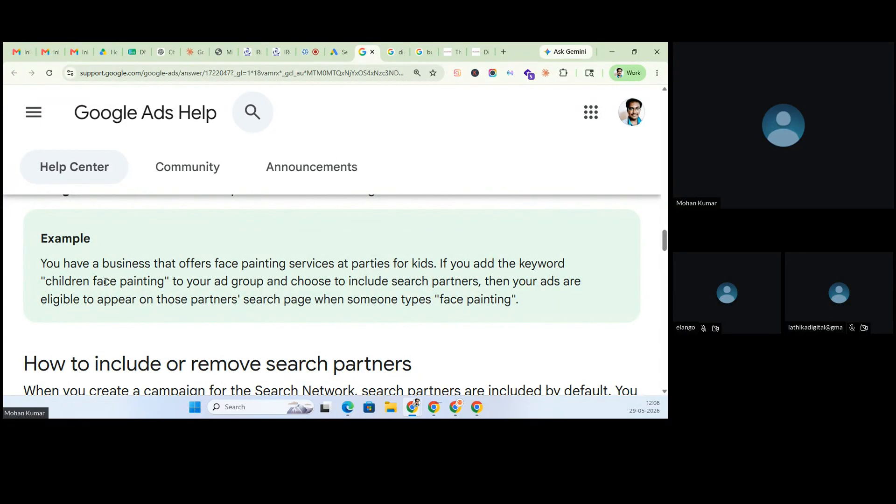
pyautogui.moveTo(89, 282); pyautogui.dragTo(470, 283)
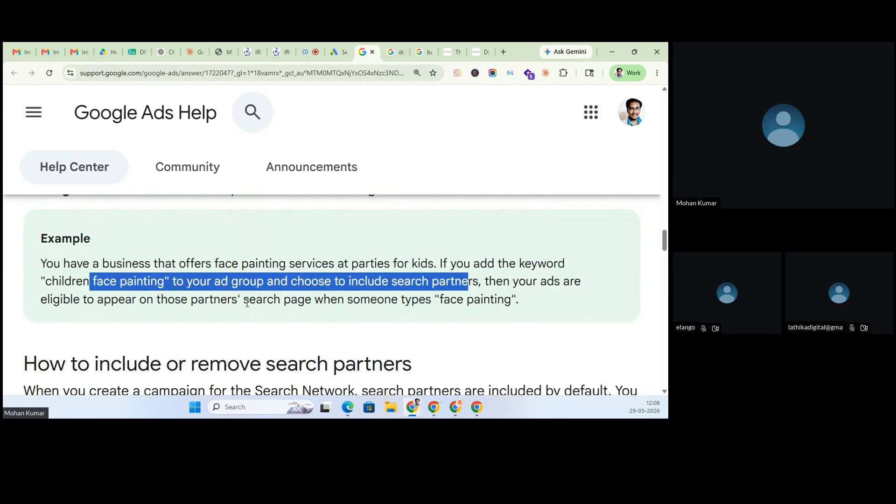
pyautogui.moveTo(221, 299); pyautogui.dragTo(274, 300)
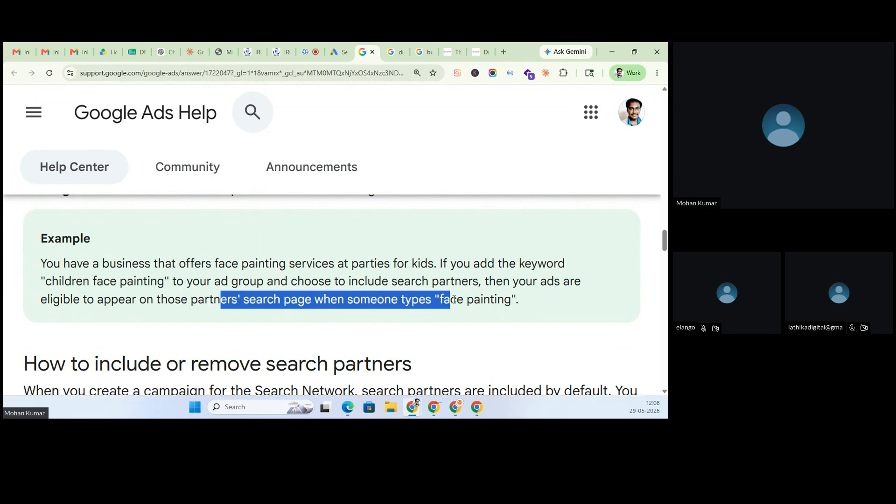
# - Return from the help article to the draft campaign's Campaign settings in Google Ads
pyautogui.scroll(-1, 433, 357)
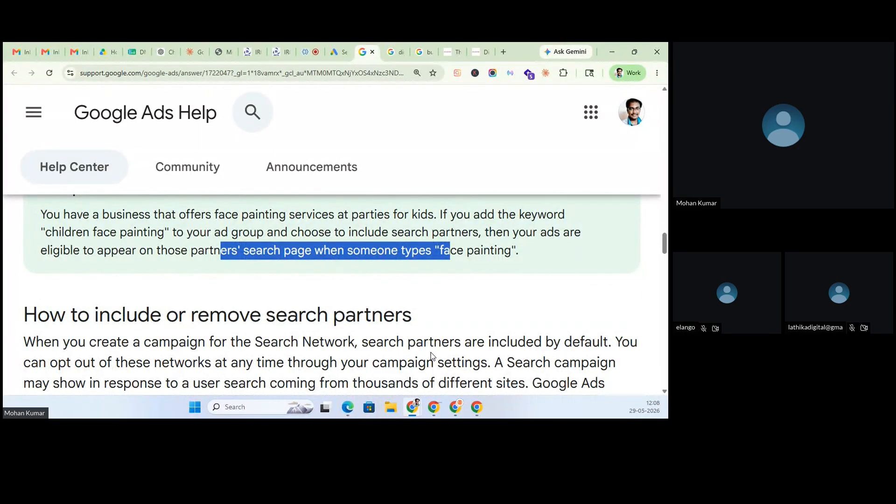
pyautogui.scroll(-3, 433, 357)
pyautogui.scroll(-10, 432, 352)
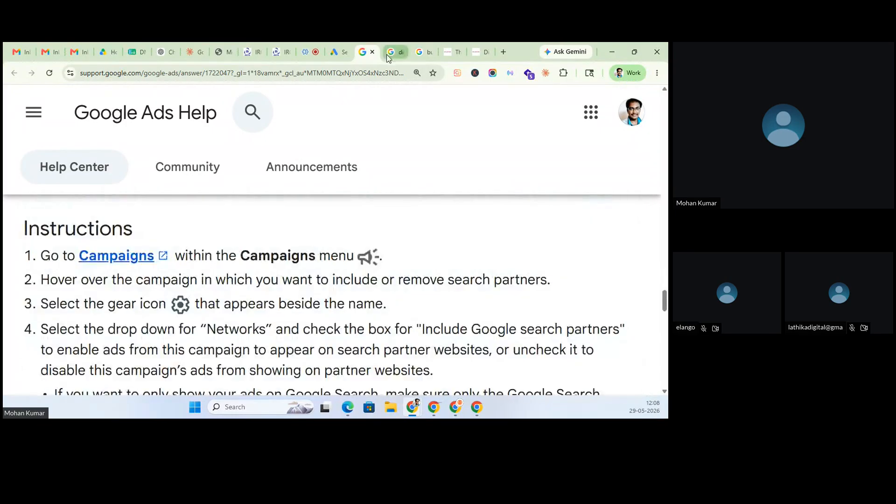
pyautogui.click(329, 47)
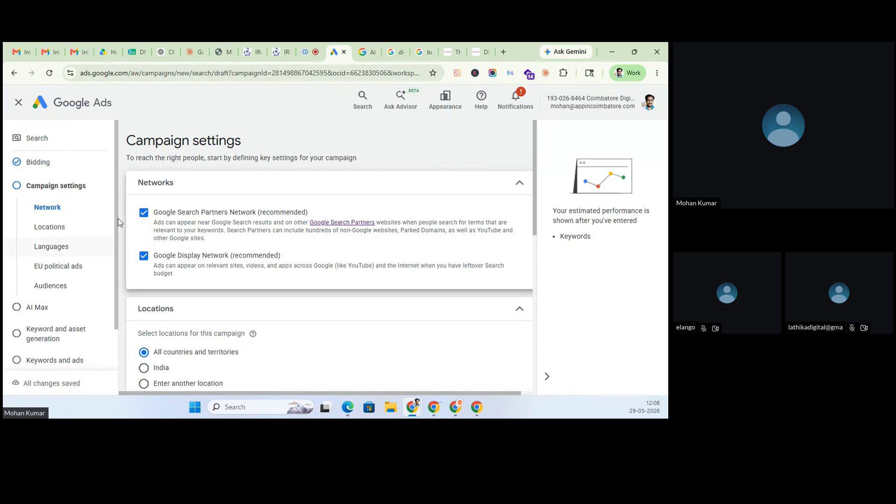
# - Exclude both the Google Search Partners and Display Network from the campaign
pyautogui.click(145, 214)
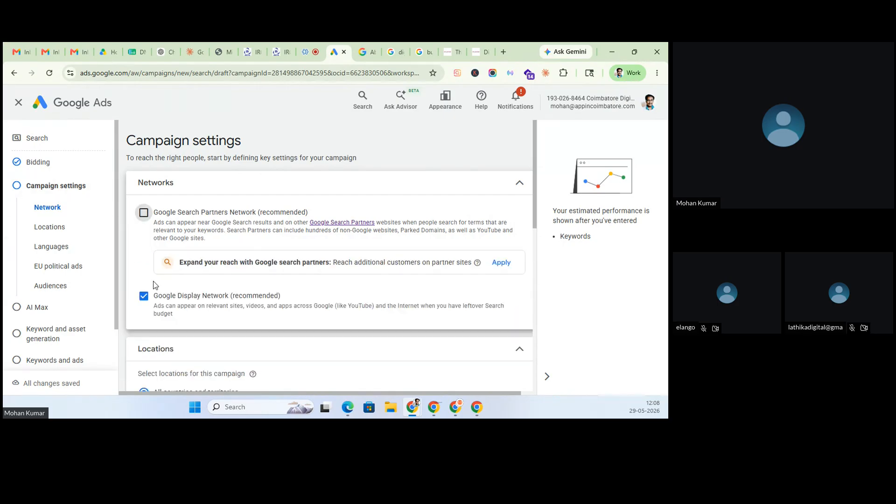
pyautogui.click(148, 300)
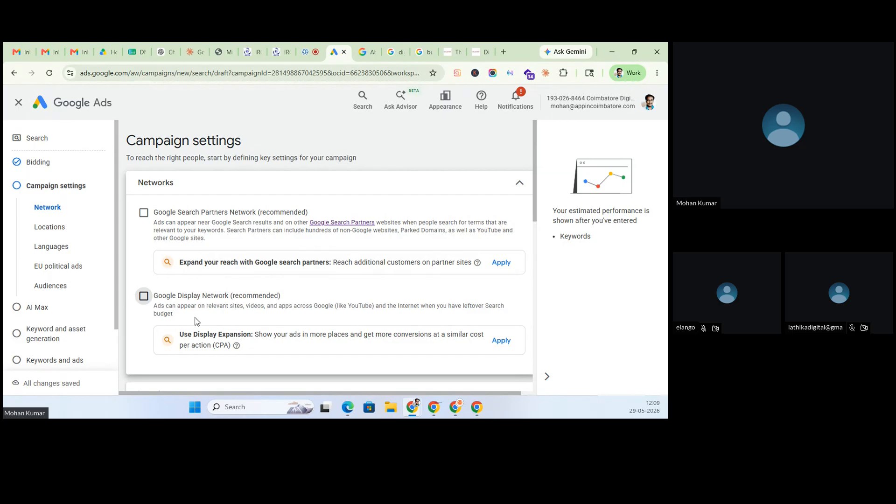
pyautogui.scroll(-5, 127, 305)
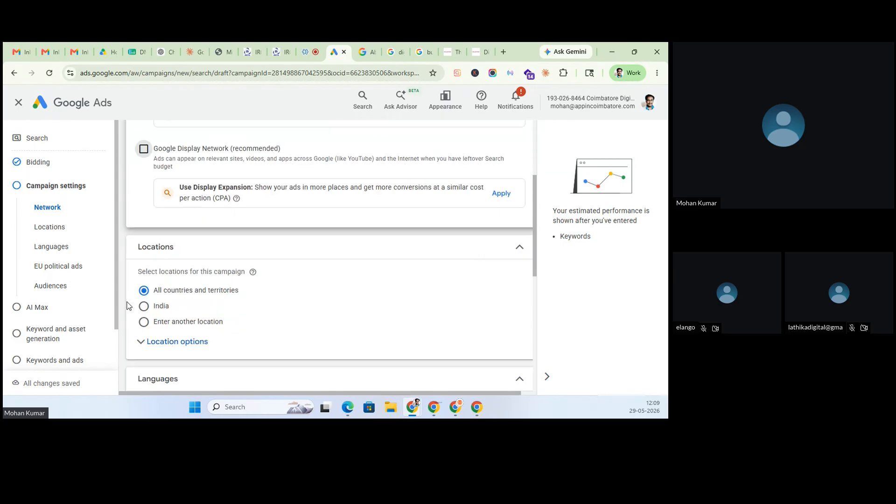
pyautogui.scroll(4, 130, 297)
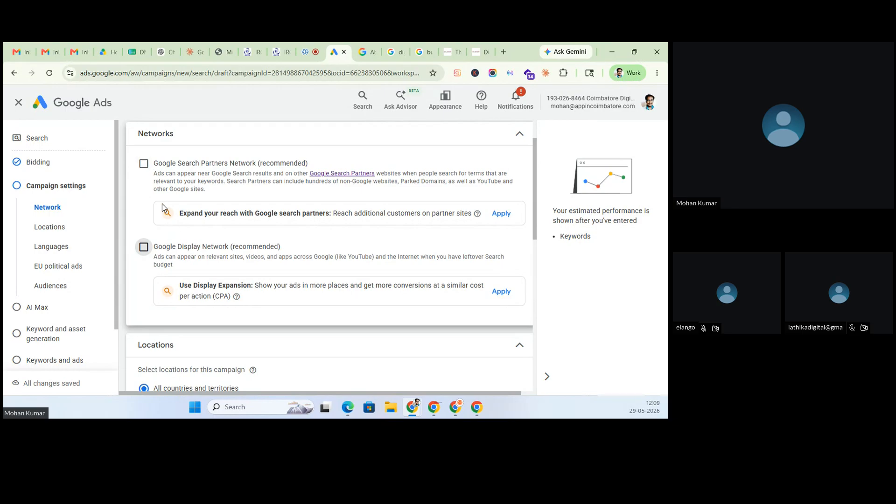
pyautogui.scroll(-2, 163, 246)
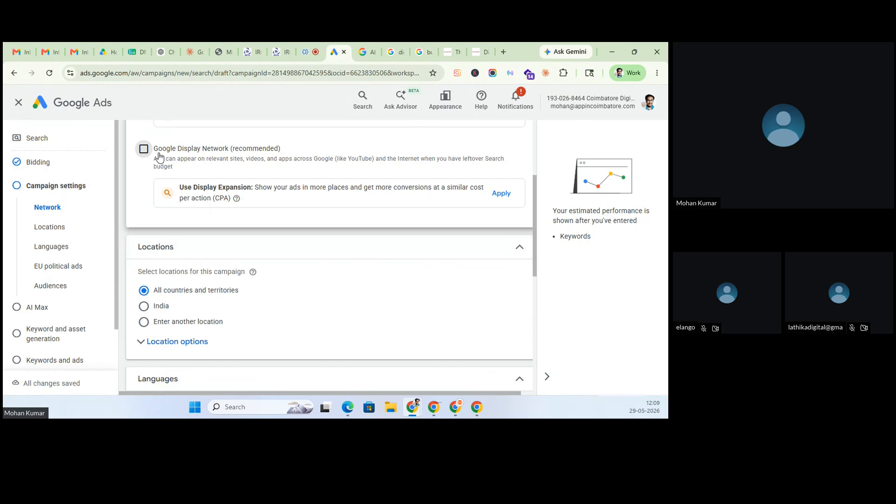
# - Target the campaign at Tamil Nadu, India (state) as an included location
pyautogui.click(152, 327)
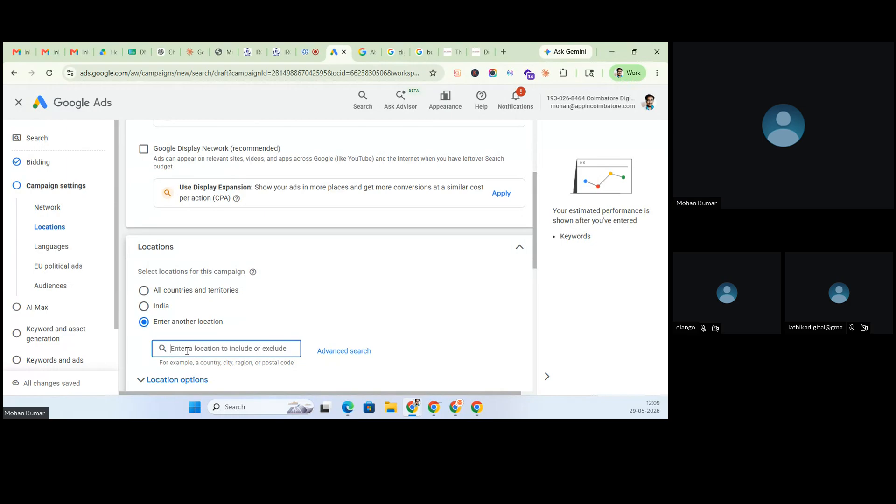
pyautogui.write('tamilnadu')
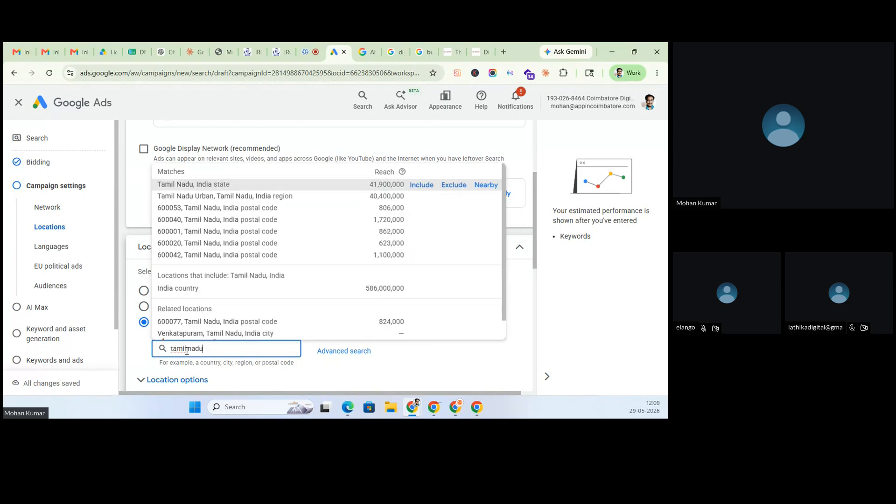
pyautogui.click(187, 350)
pyautogui.click(422, 185)
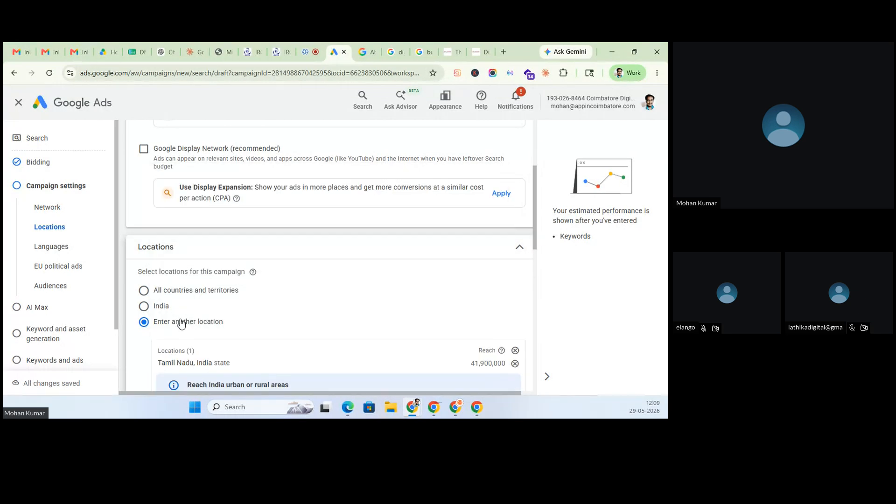
# - Exclude Chennai, Tamil Nadu from the targeted locations and dismiss the urban/rural notice
pyautogui.scroll(-3, 187, 322)
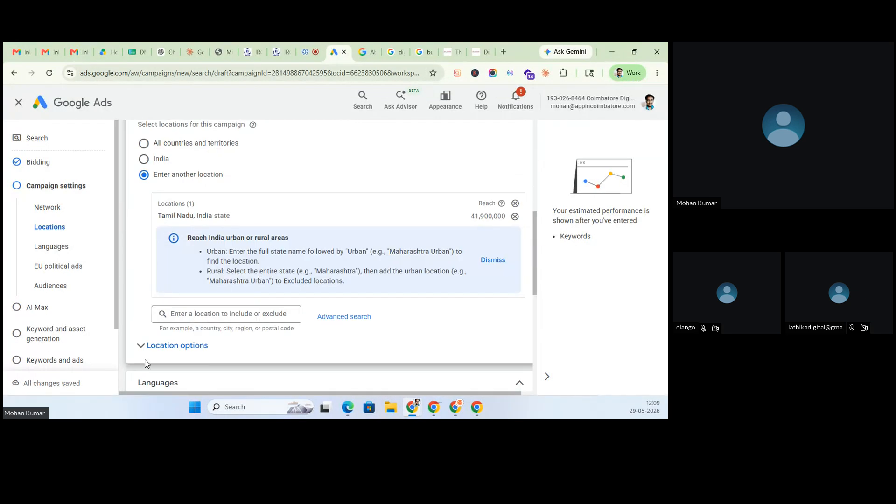
pyautogui.write('chennai')
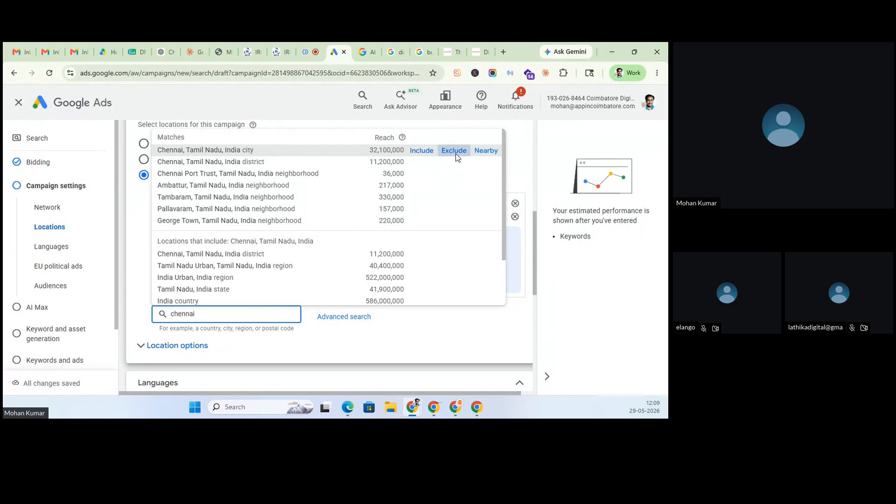
pyautogui.click(455, 152)
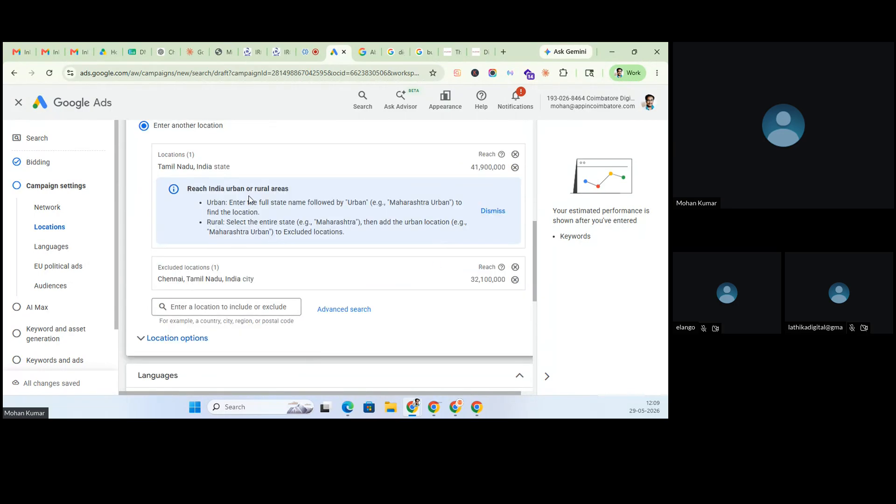
pyautogui.click(493, 213)
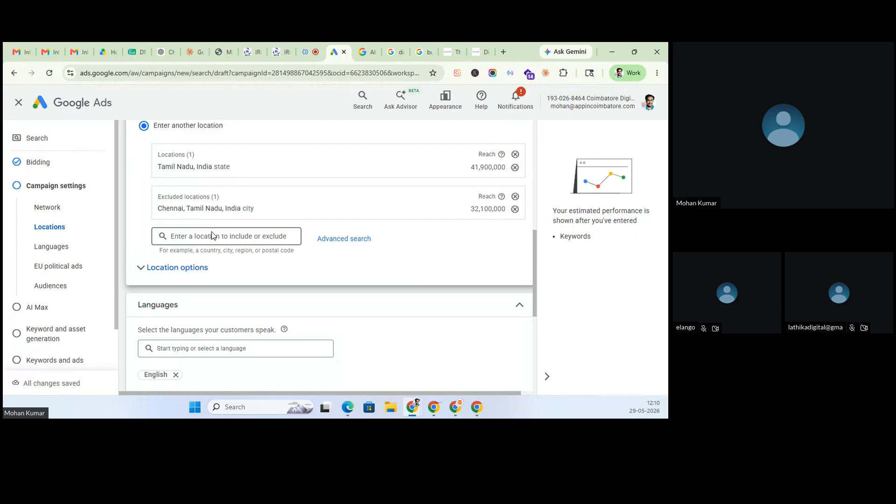
pyautogui.click(183, 273)
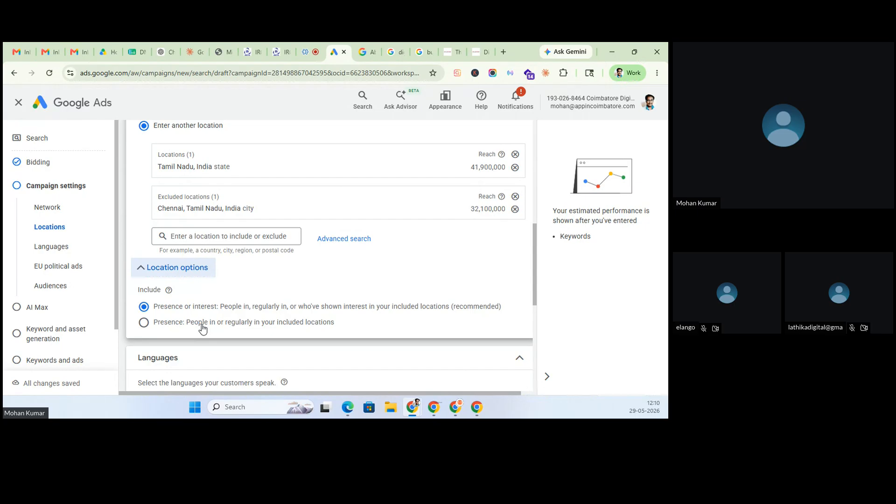
# - Use Presence-only location targeting and remove English so the campaign targets All languages
pyautogui.click(145, 324)
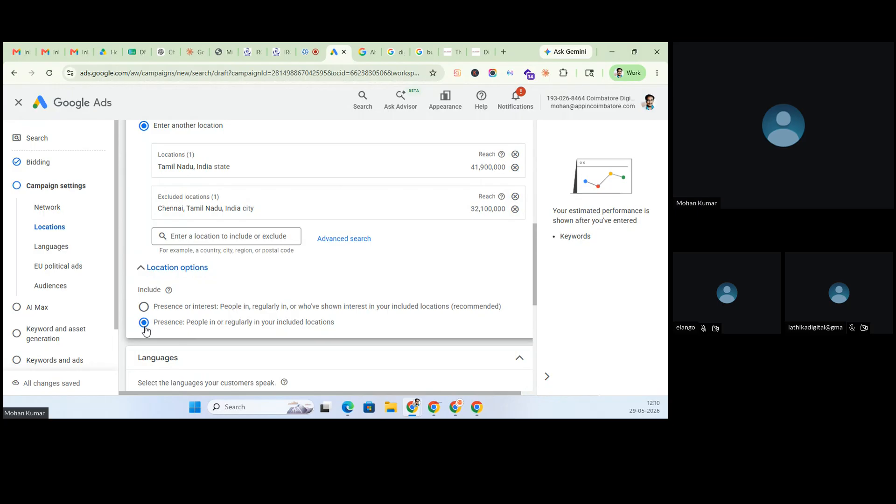
pyautogui.scroll(-2, 146, 330)
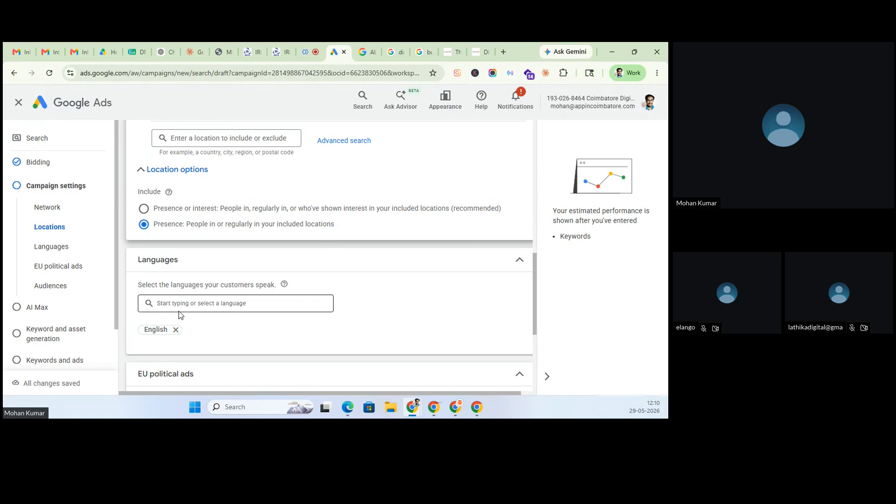
pyautogui.click(176, 330)
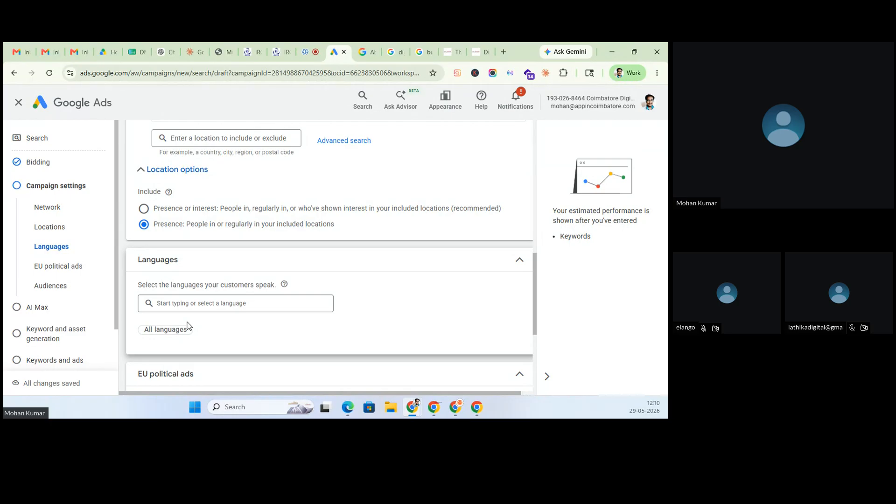
pyautogui.scroll(-3, 189, 330)
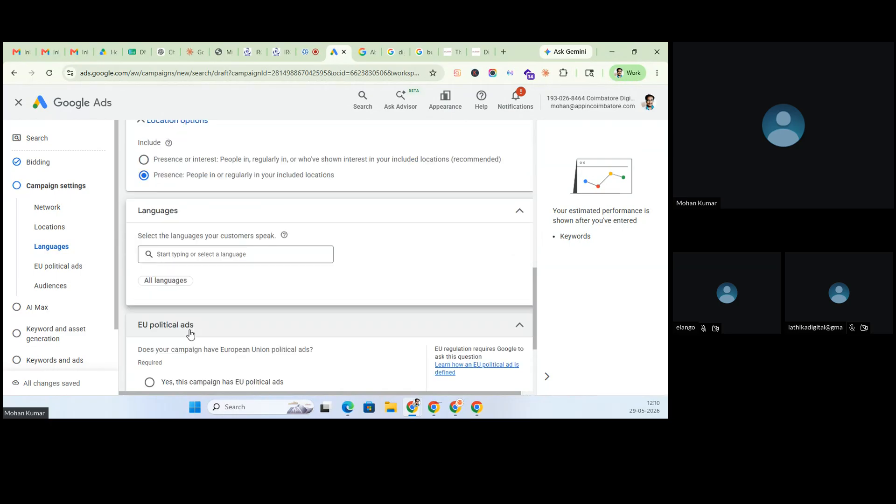
pyautogui.scroll(-1, 190, 329)
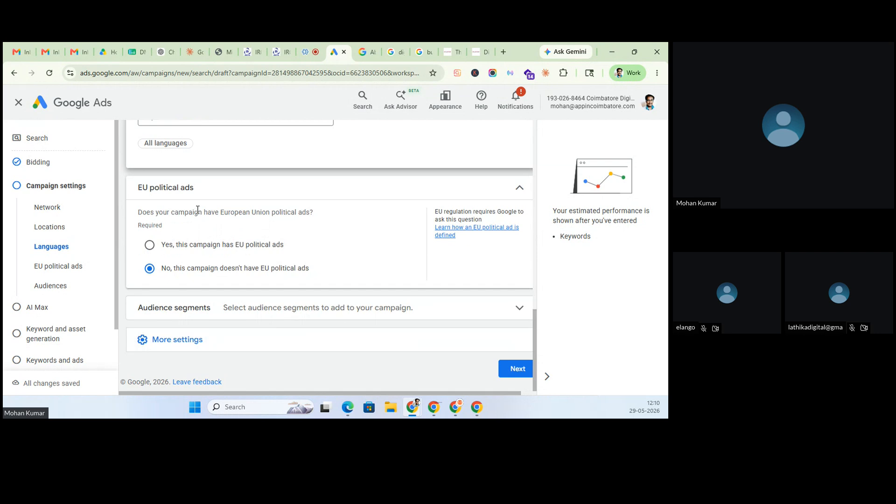
# - Expand Audience segments to list 28 suggested segments such as Internships and Education
pyautogui.click(196, 310)
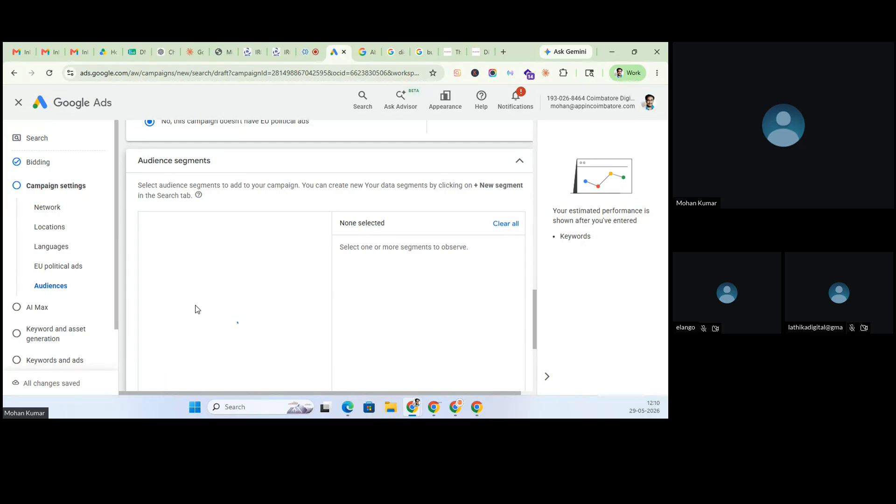
pyautogui.moveTo(197, 309)
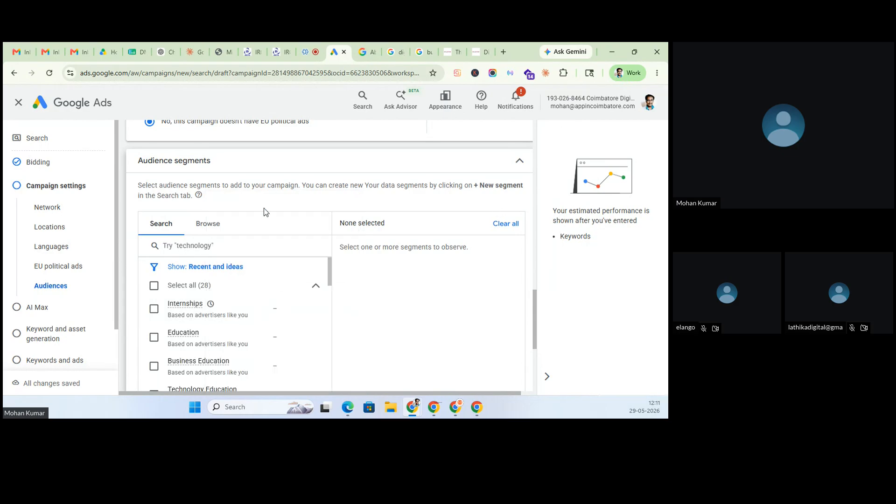
# - Browse audience segments to Who they are > Parental Status > Parents
pyautogui.click(209, 223)
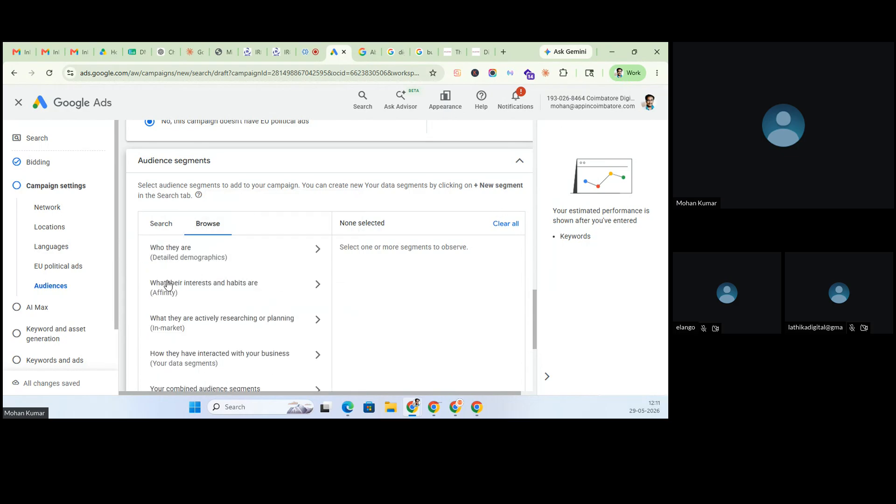
pyautogui.click(176, 259)
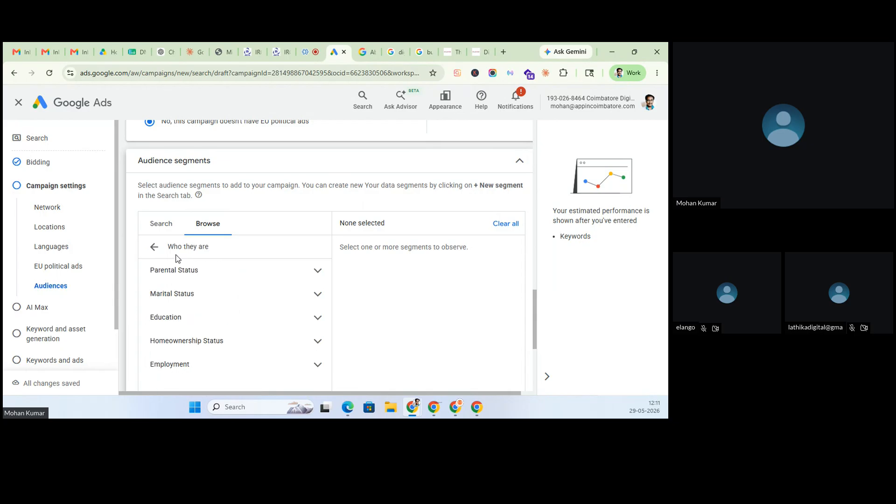
pyautogui.click(179, 278)
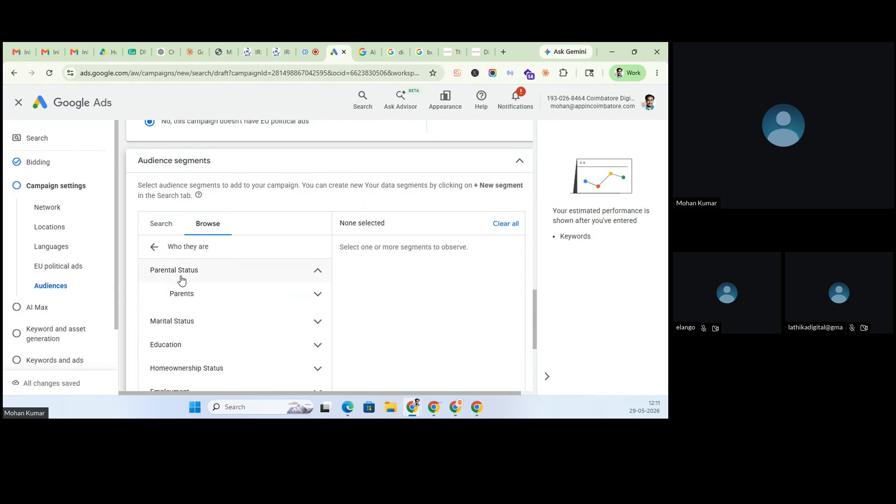
pyautogui.click(182, 299)
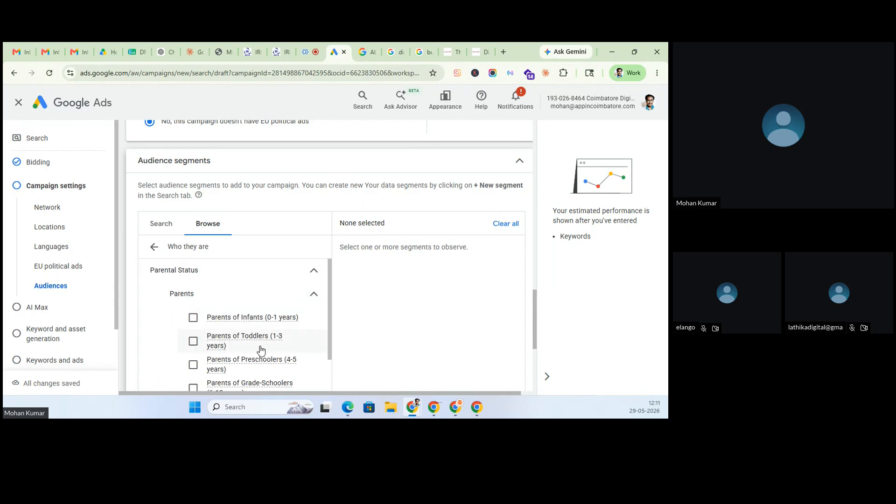
pyautogui.scroll(-1, 261, 350)
pyautogui.scroll(-1, 261, 350)
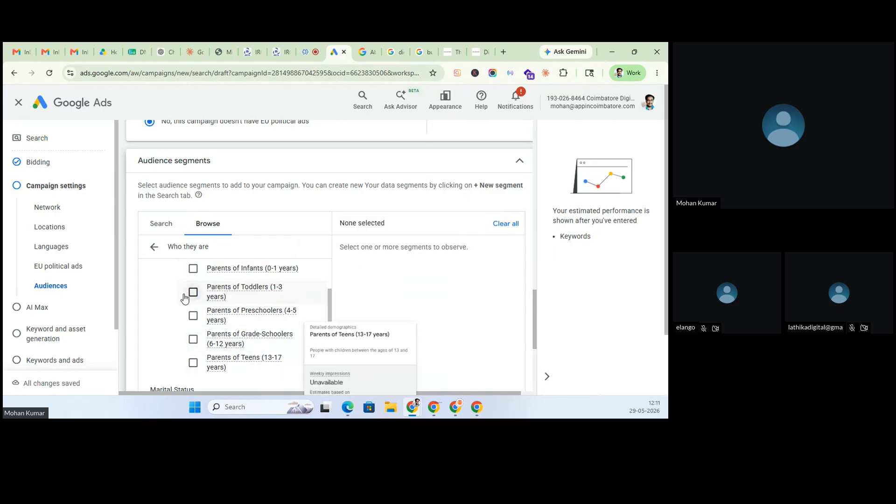
# - Tick then untick Parents of Infants (0-1 years) and Parents of Toddlers (1-3 years), leaving none selected
pyautogui.click(193, 271)
pyautogui.click(194, 293)
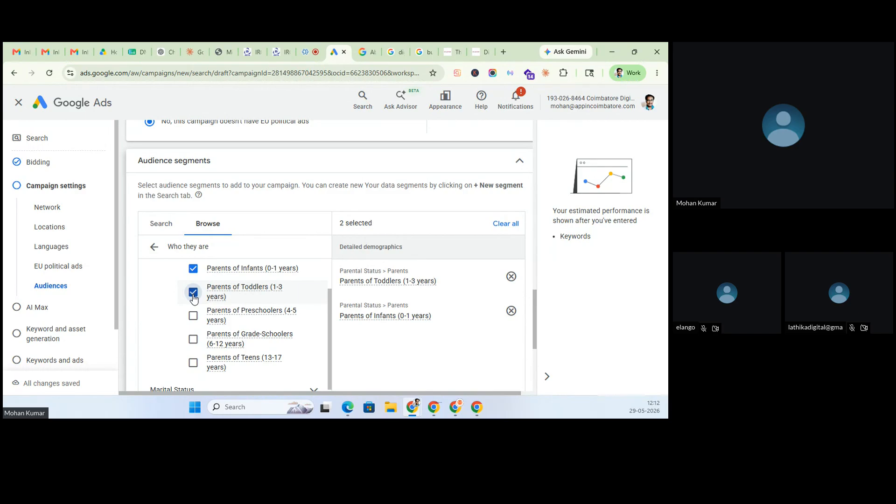
pyautogui.click(193, 269)
pyautogui.click(193, 292)
# - Swap Parental Status for the Marital Status options, then tick and untick the Single segment
pyautogui.scroll(2, 201, 294)
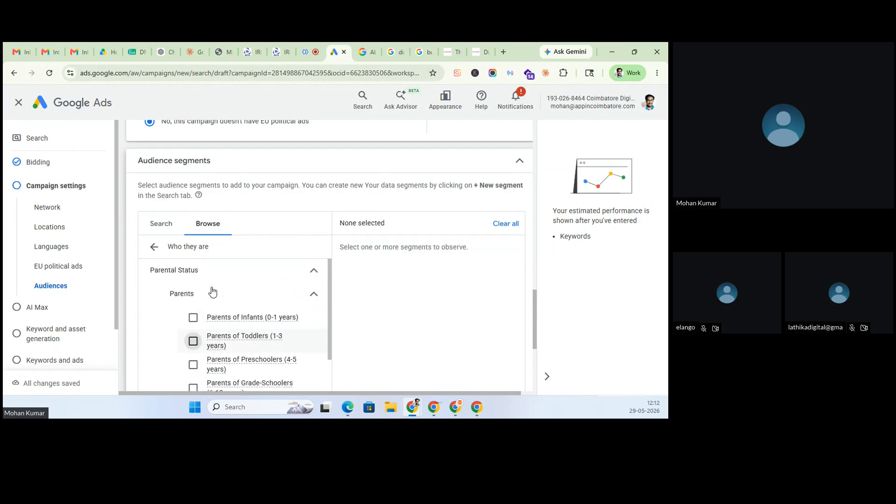
pyautogui.click(195, 275)
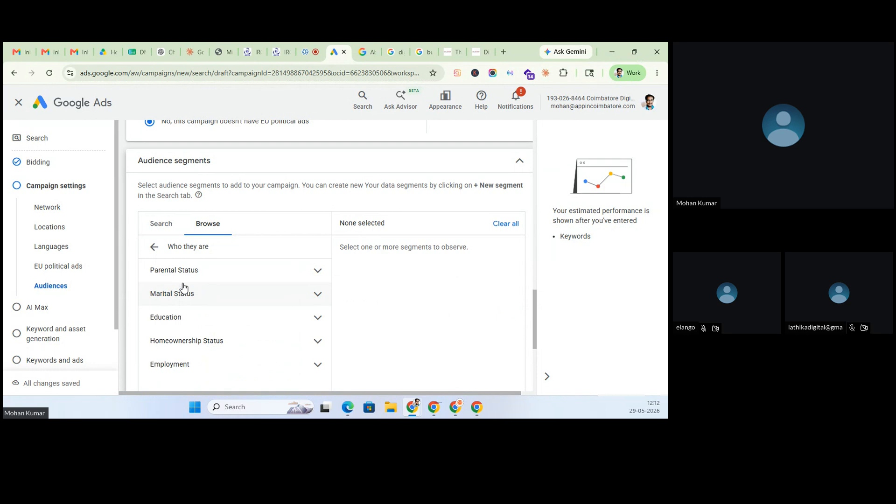
pyautogui.click(183, 293)
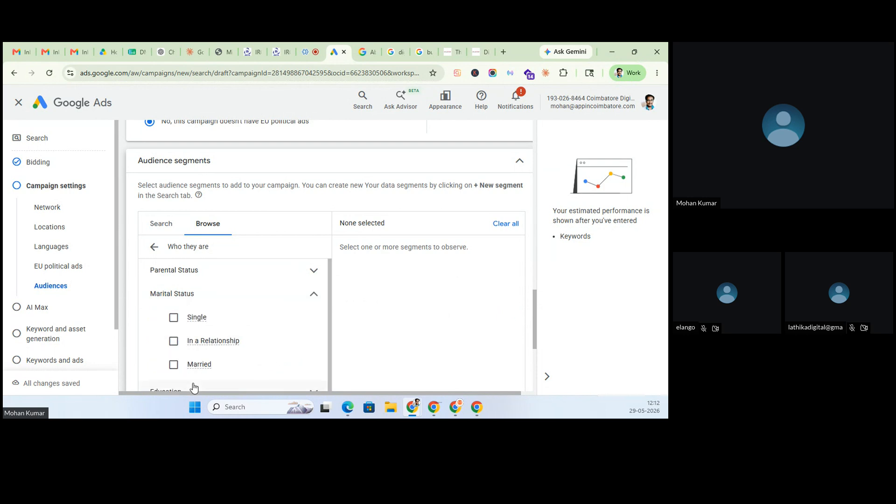
pyautogui.scroll(1, 194, 387)
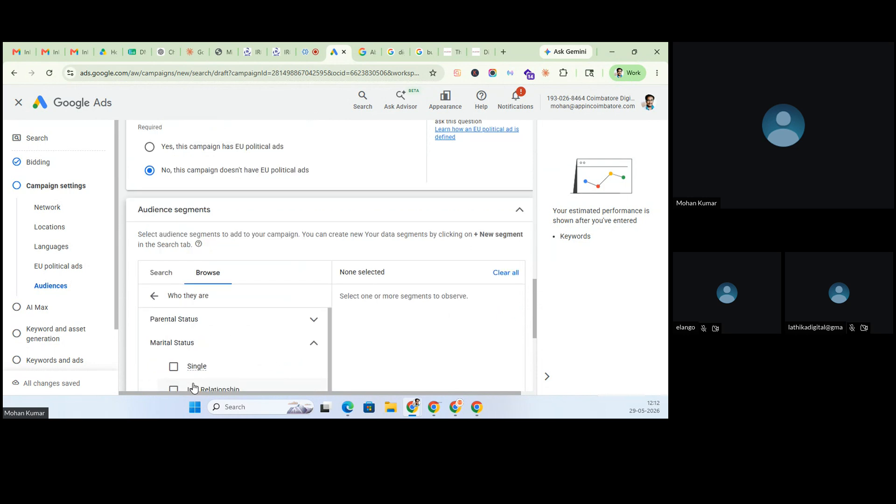
pyautogui.scroll(-1, 194, 387)
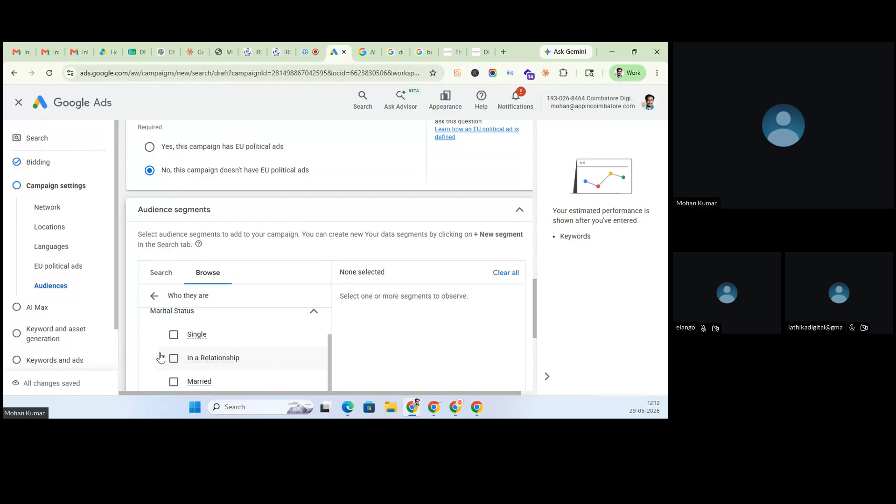
pyautogui.scroll(-1, 160, 359)
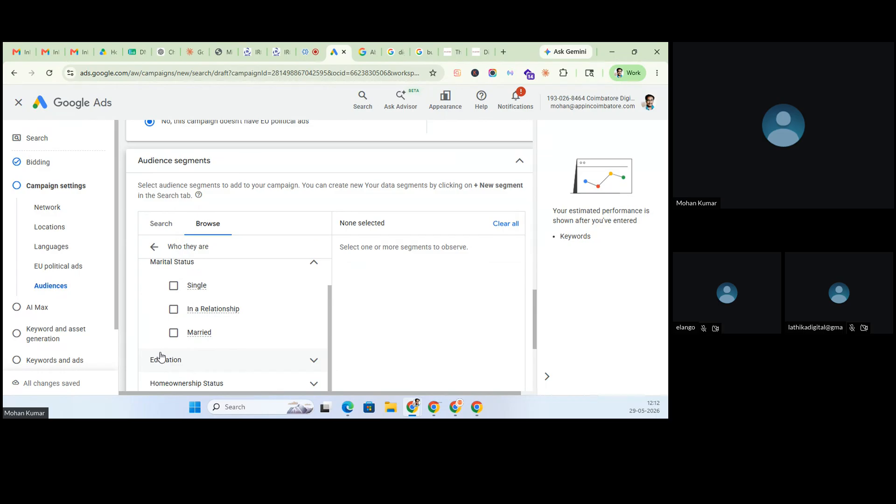
pyautogui.click(171, 288)
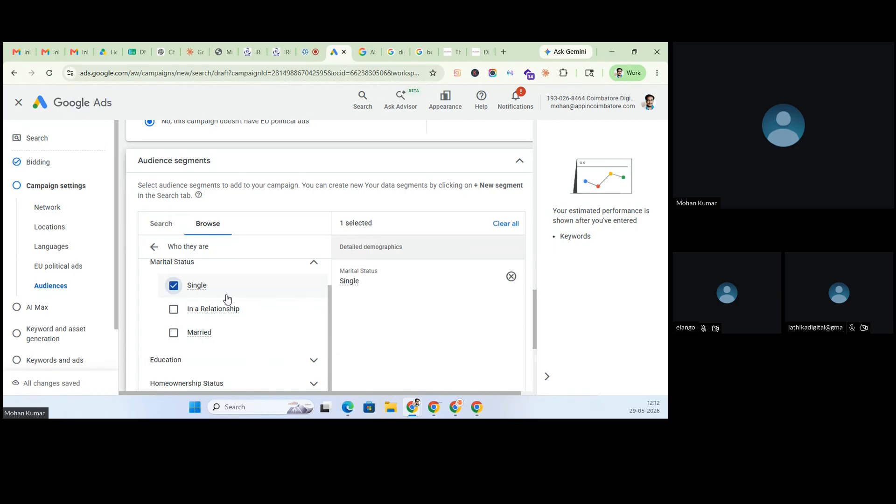
pyautogui.click(173, 286)
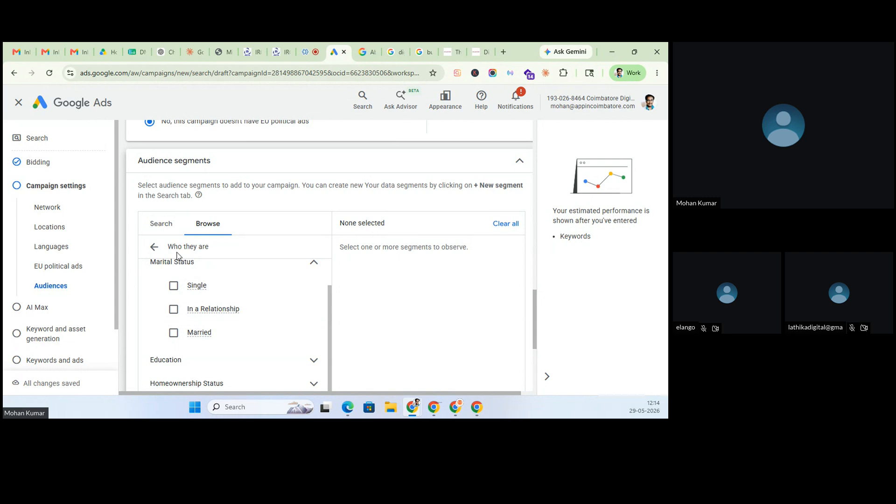
# - Browse the 'What their interests and habits are (Affinity)' segments, then go back to the top-level categories
pyautogui.click(154, 247)
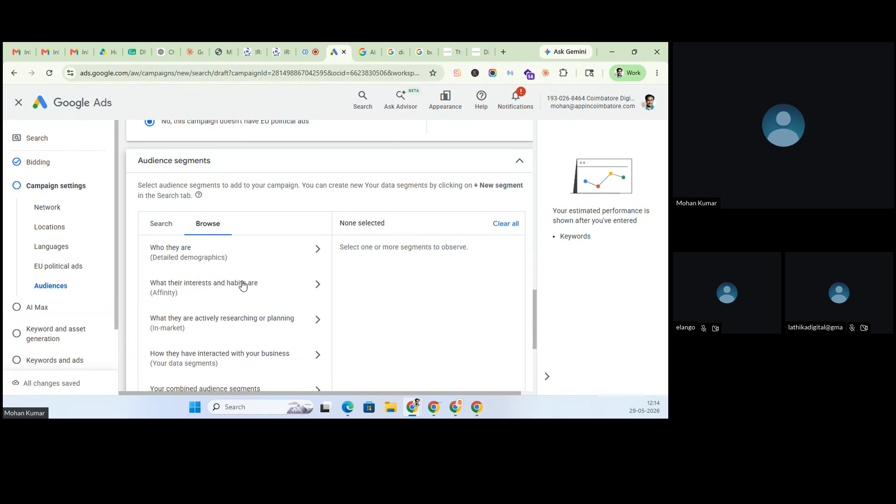
pyautogui.click(181, 289)
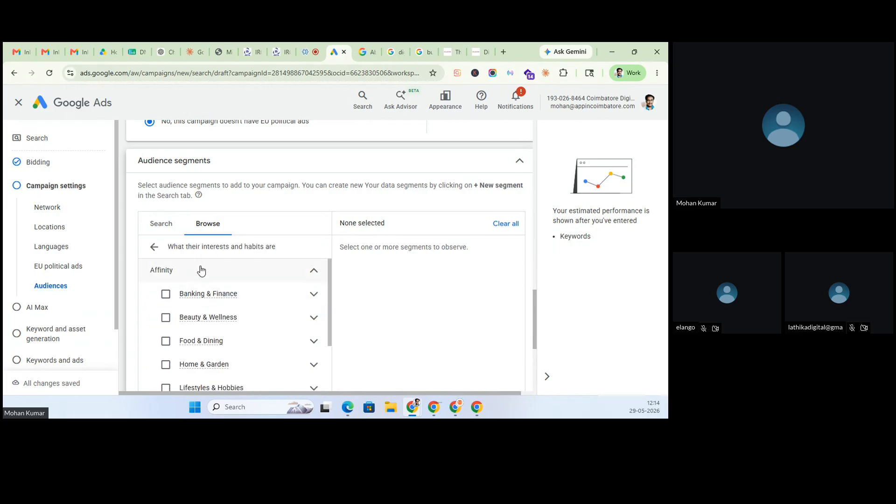
pyautogui.scroll(-1, 201, 271)
pyautogui.moveTo(201, 271)
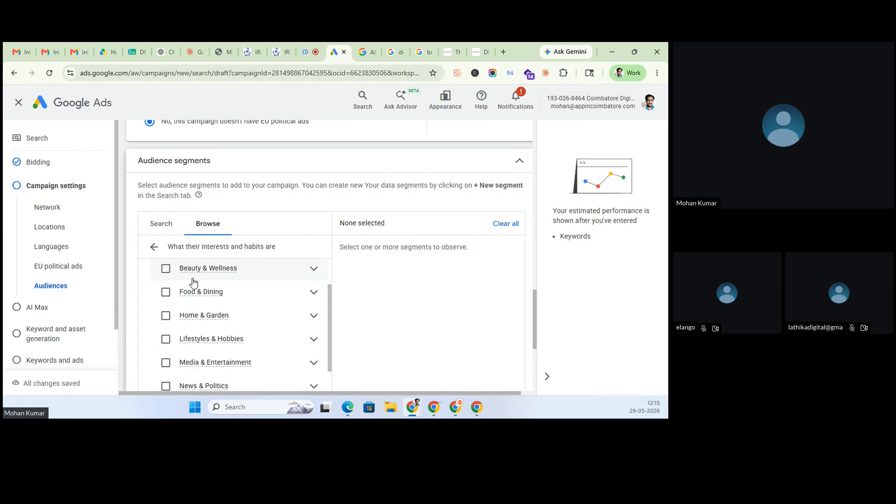
pyautogui.click(151, 247)
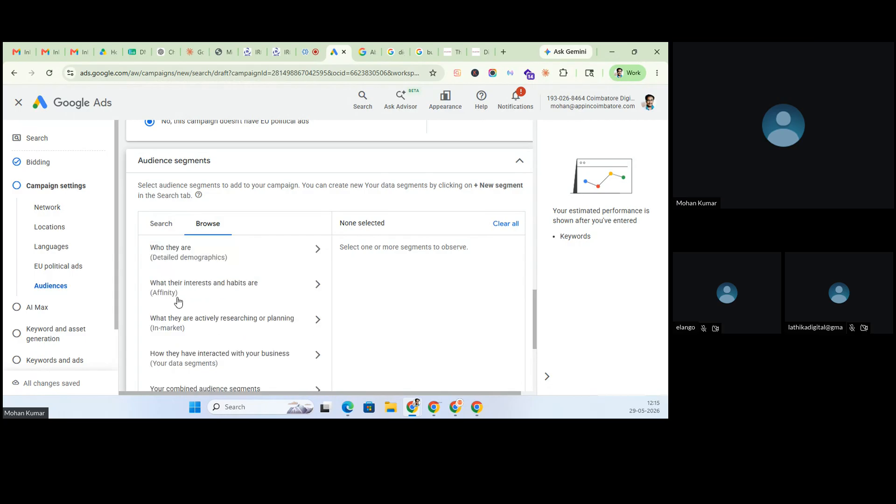
pyautogui.click(193, 328)
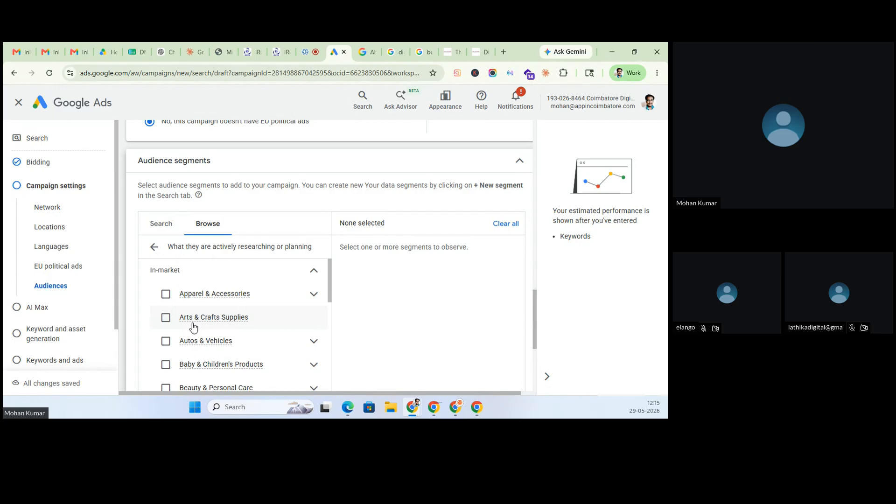
pyautogui.moveTo(193, 328)
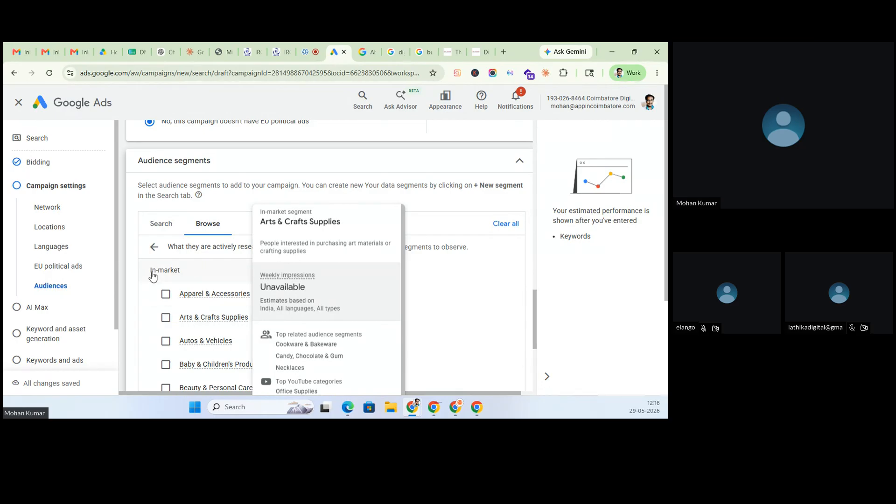
pyautogui.click(155, 247)
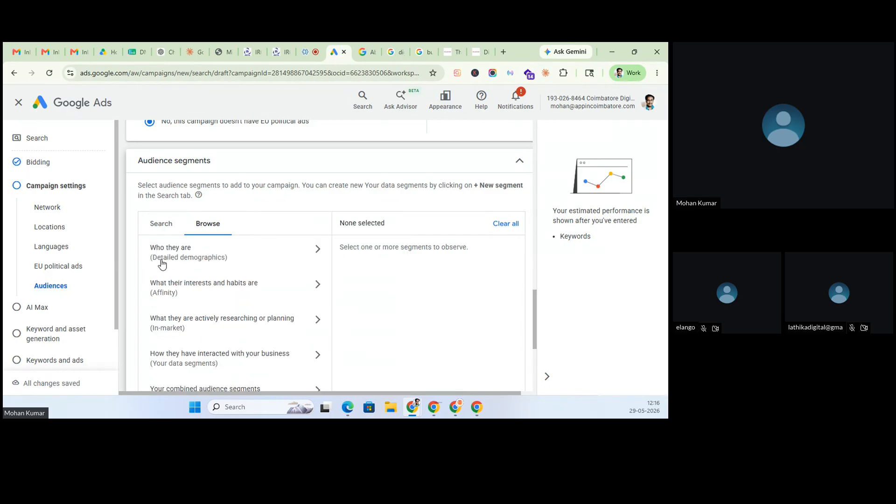
# - Peek at the 'How they have interacted with your business' segments, then switch to the appincoimbatore.com thank-you tab
pyautogui.click(192, 361)
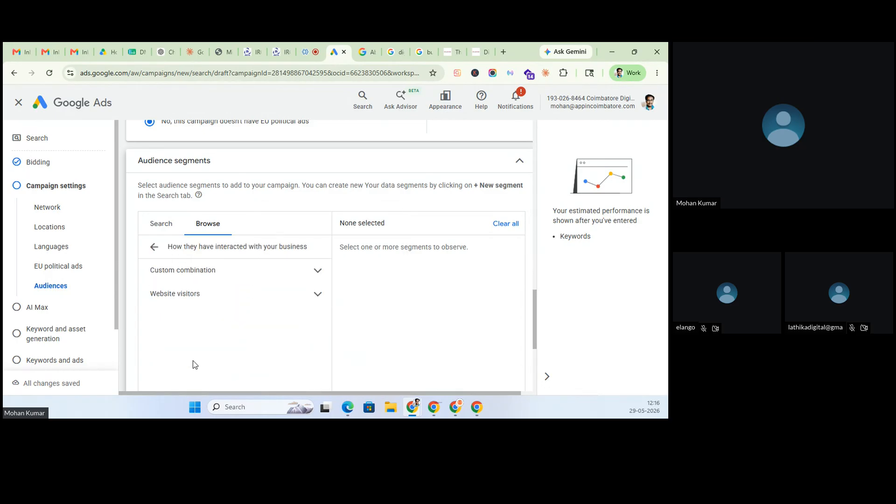
pyautogui.click(155, 247)
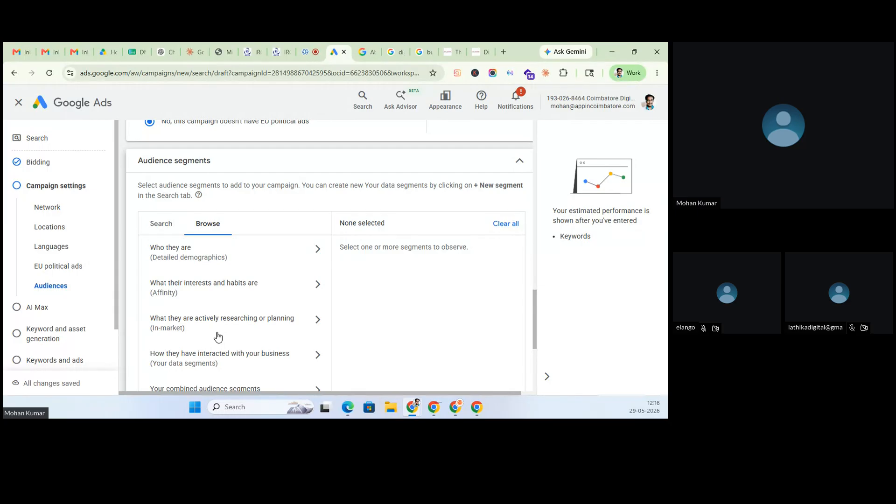
pyautogui.click(450, 52)
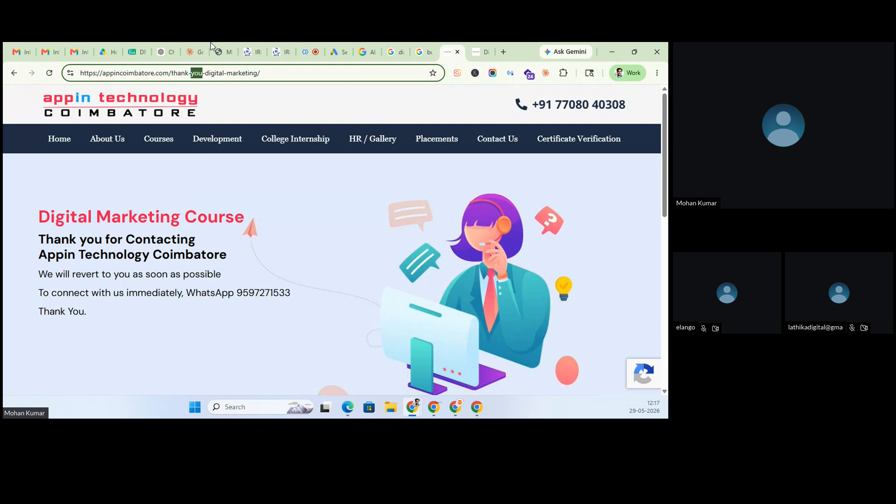
# - Open google.com/analytics in a new tab to reach the Ask4People.com Analytics Home
pyautogui.click(504, 53)
pyautogui.write('google.com')
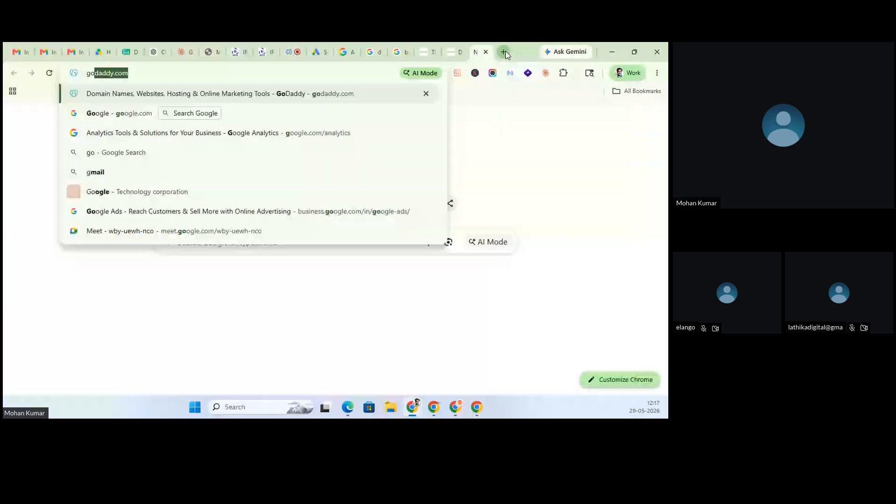
pyautogui.write('/analytics')
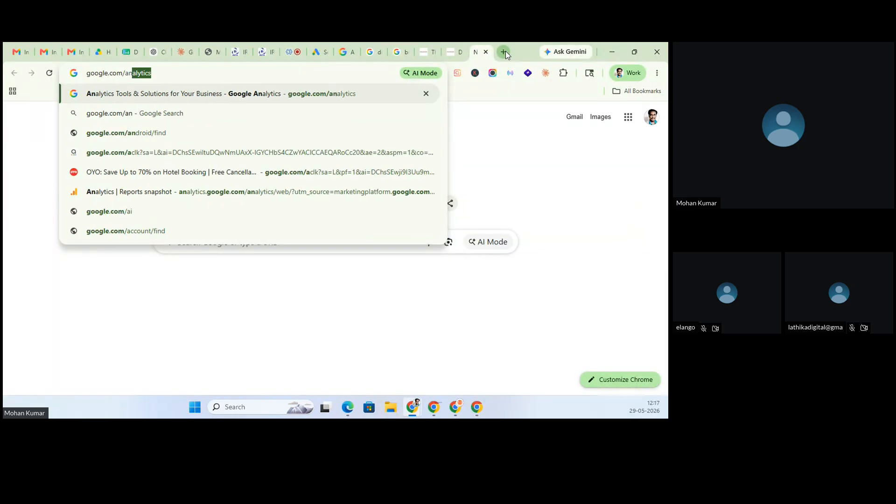
pyautogui.press('Return')
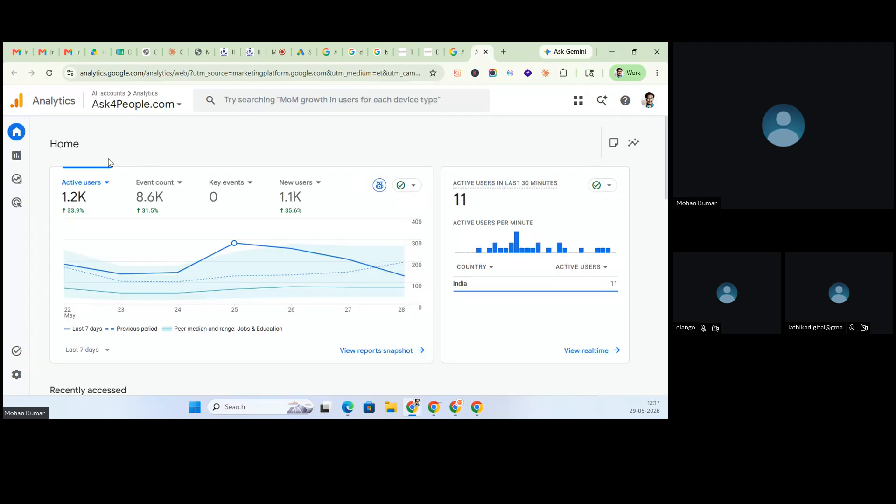
# - Open Reports > Acquisition > User acquisition, then the Acquisition overview for May 1–28, 2026
pyautogui.moveTo(17, 161)
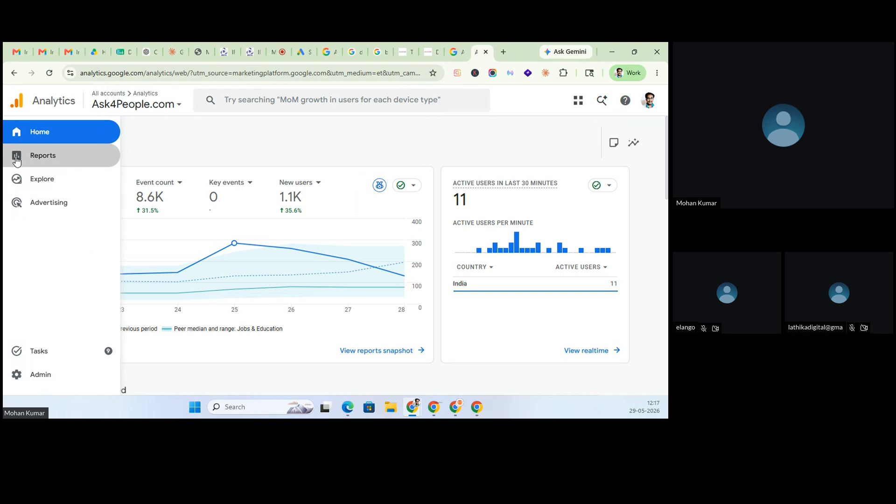
pyautogui.click(17, 159)
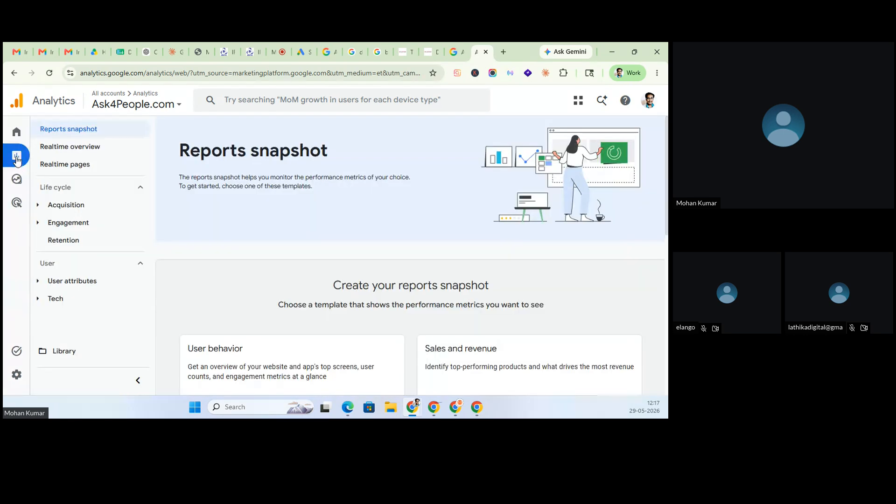
pyautogui.click(69, 210)
pyautogui.click(76, 244)
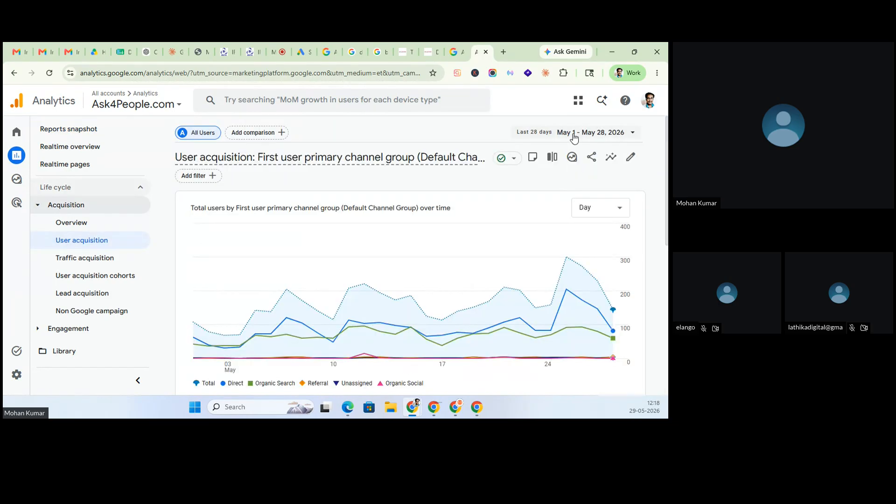
pyautogui.scroll(-3, 542, 202)
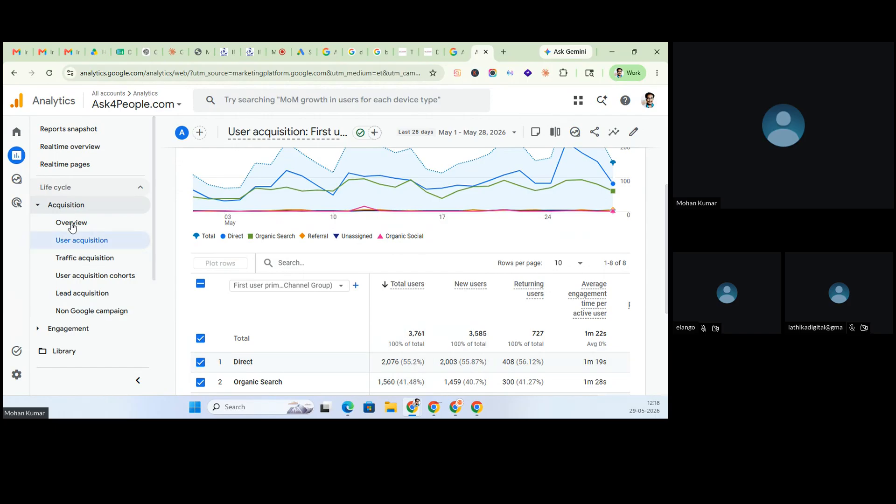
pyautogui.click(72, 224)
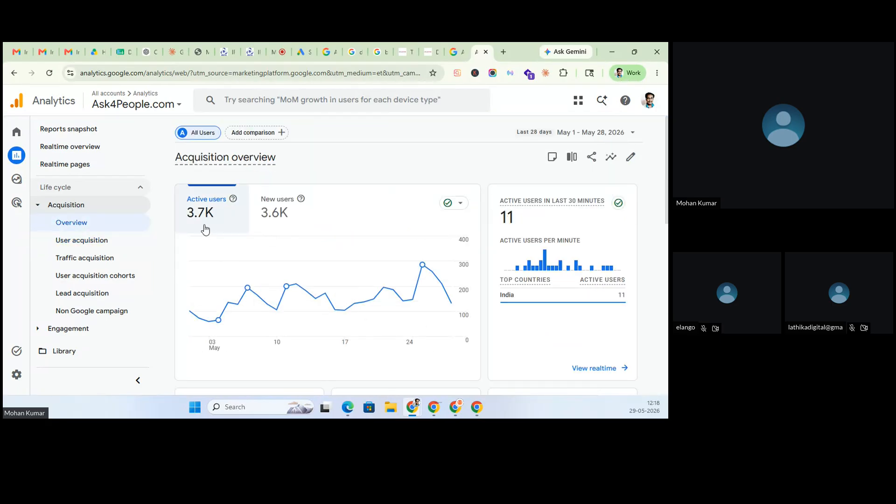
# - Change the report's date range to April 1 – April 30, 2026
pyautogui.click(589, 133)
pyautogui.scroll(3, 555, 240)
pyautogui.scroll(4, 555, 239)
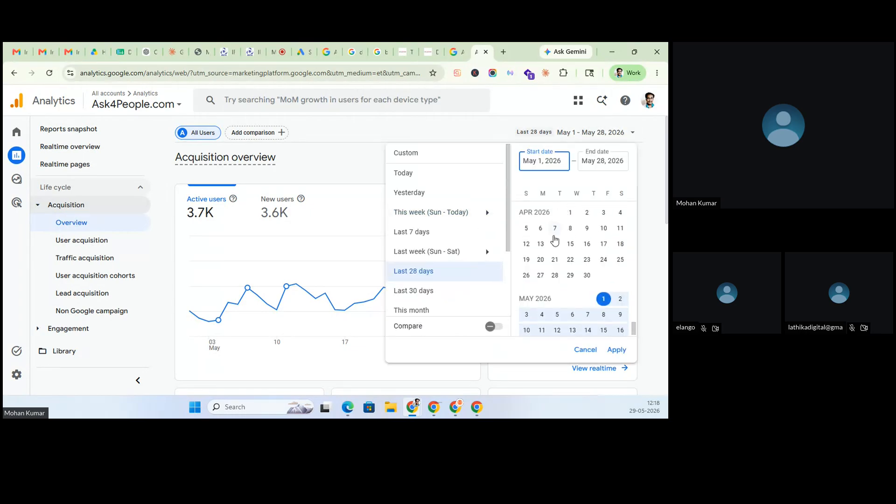
pyautogui.click(571, 261)
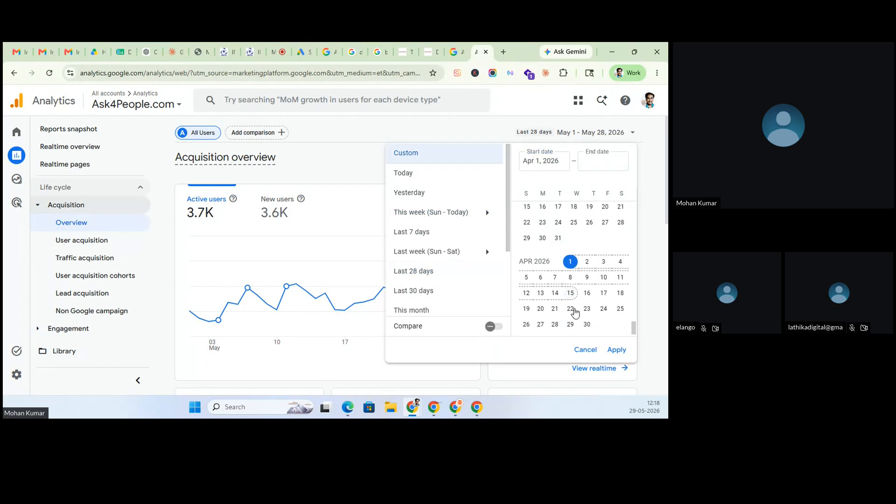
pyautogui.click(590, 327)
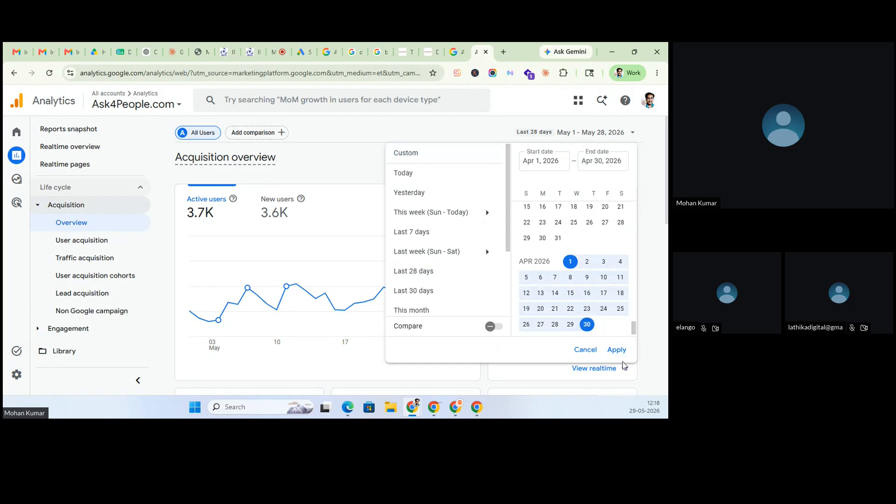
pyautogui.click(616, 350)
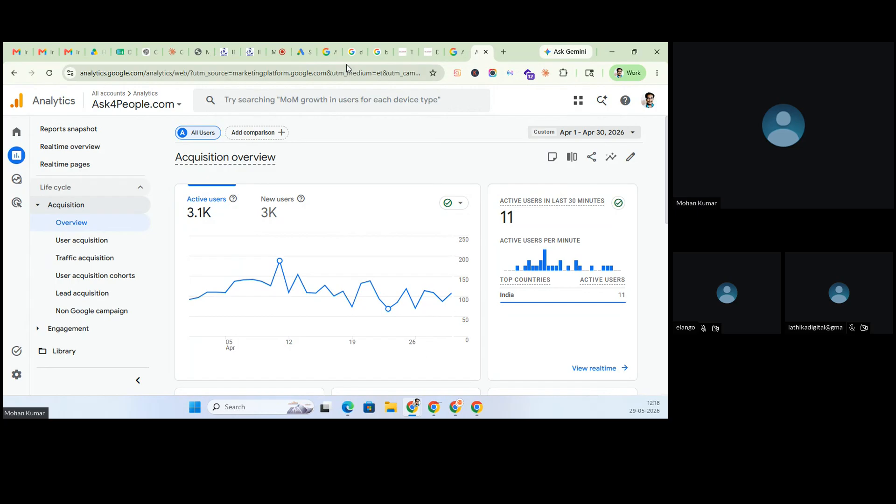
# - Back in the Ads draft, browse the Website visitors lists under business interactions, adding none
pyautogui.click(302, 49)
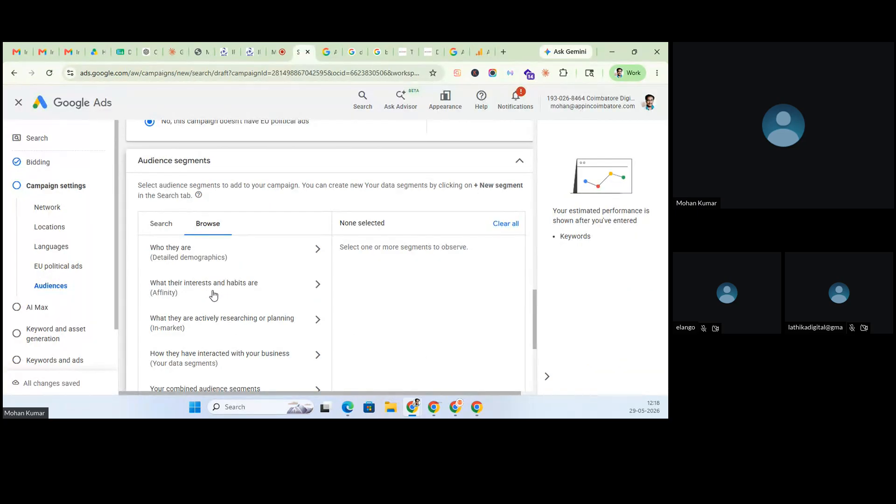
pyautogui.scroll(-2, 213, 295)
pyautogui.click(190, 259)
pyautogui.click(186, 202)
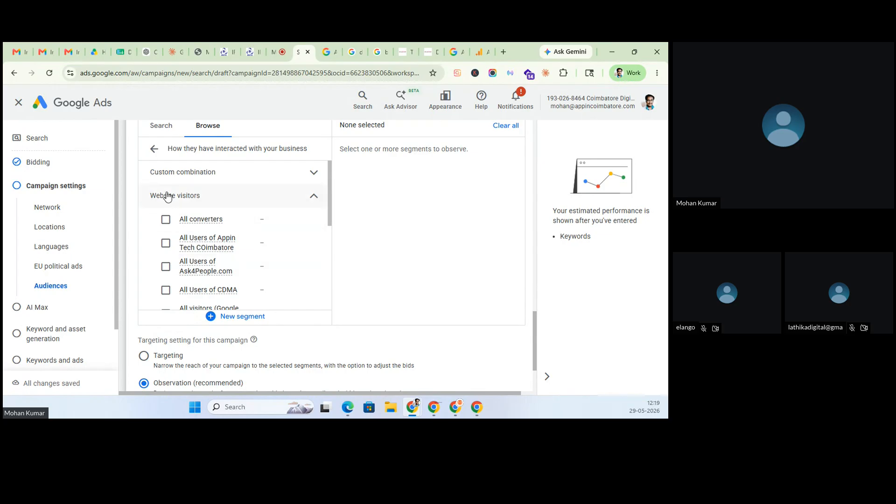
pyautogui.click(154, 150)
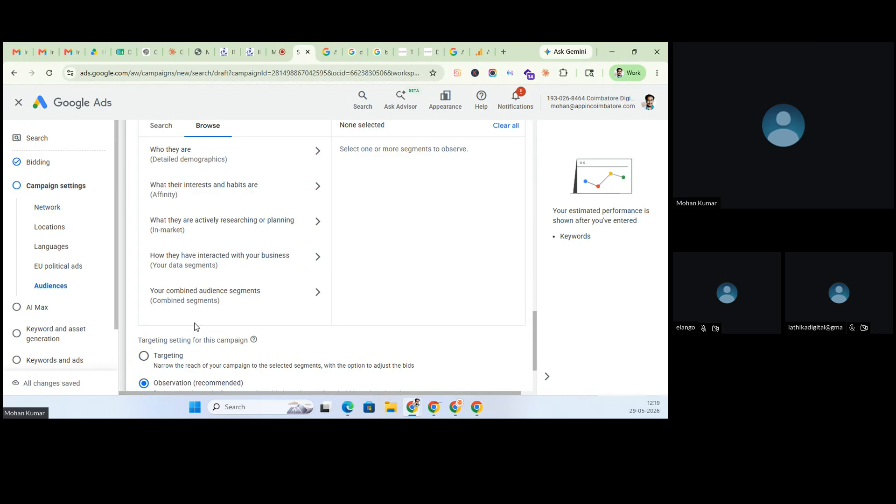
pyautogui.scroll(2, 196, 247)
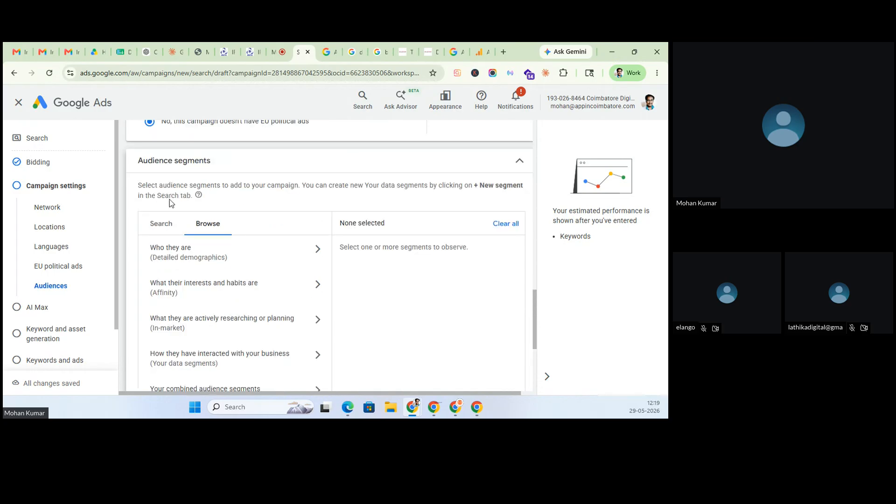
# - Collapse Audience segments, review More settings, and advance to the AI Max step
pyautogui.click(519, 162)
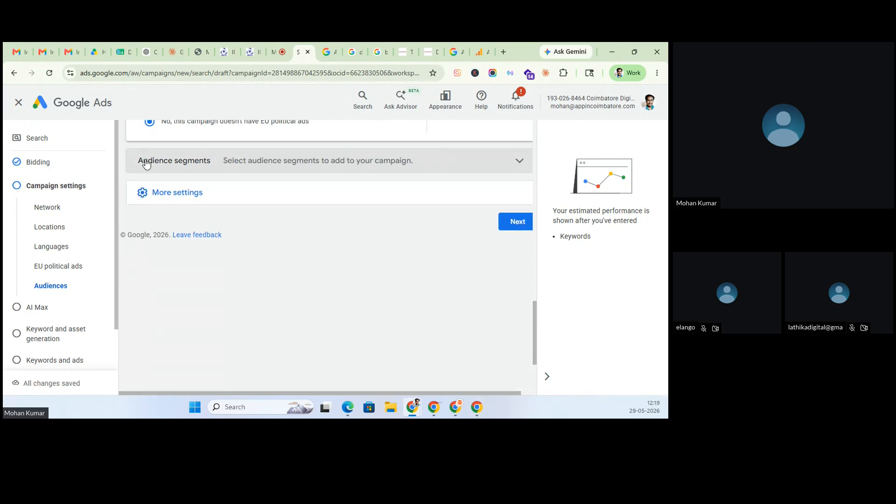
pyautogui.click(171, 194)
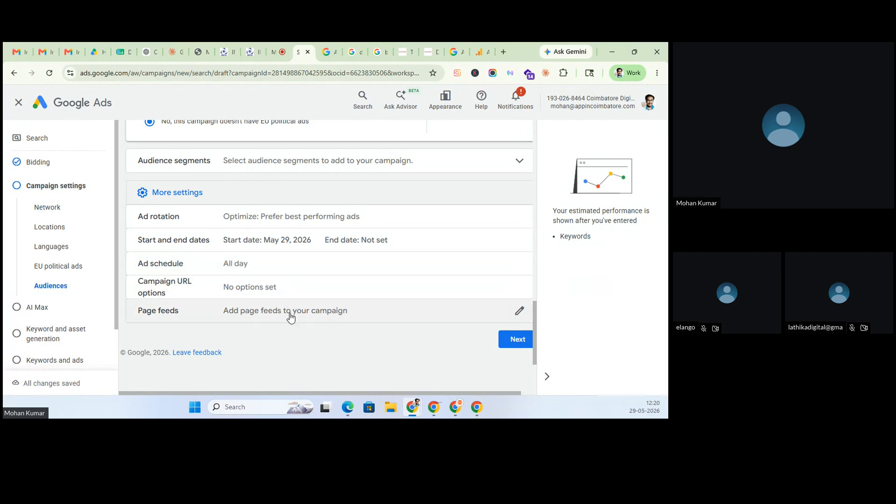
pyautogui.click(531, 342)
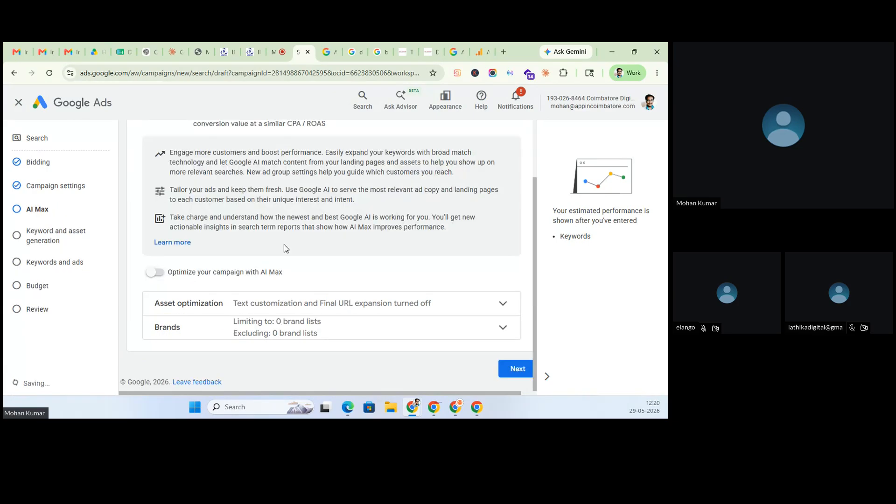
# - Leave AI Max off and skip keyword and asset generation
pyautogui.click(531, 372)
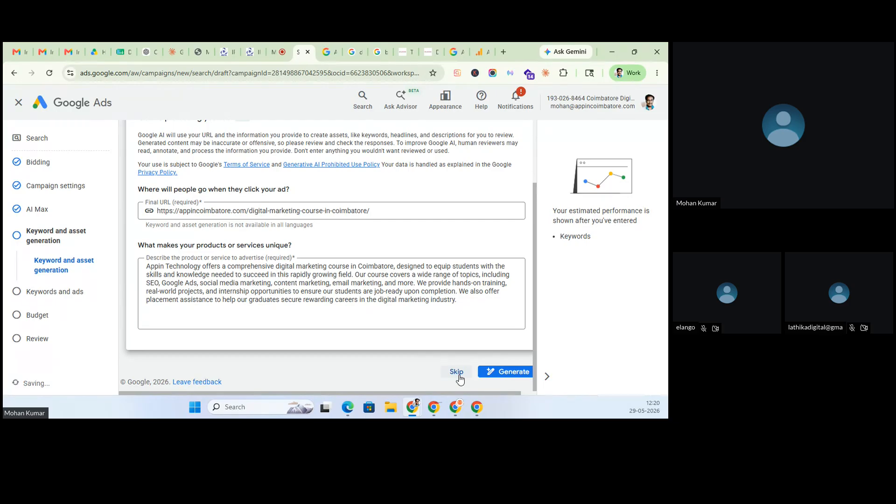
pyautogui.click(457, 372)
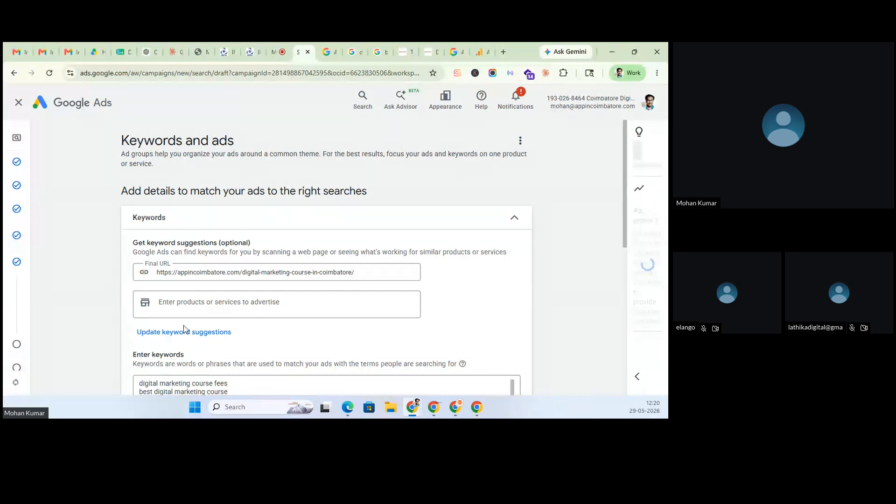
# - Review the draft's keywords, 5-headline ad and sitelinks, then switch to the DM-Apr-27-2026 spreadsheet
pyautogui.scroll(-10, 186, 324)
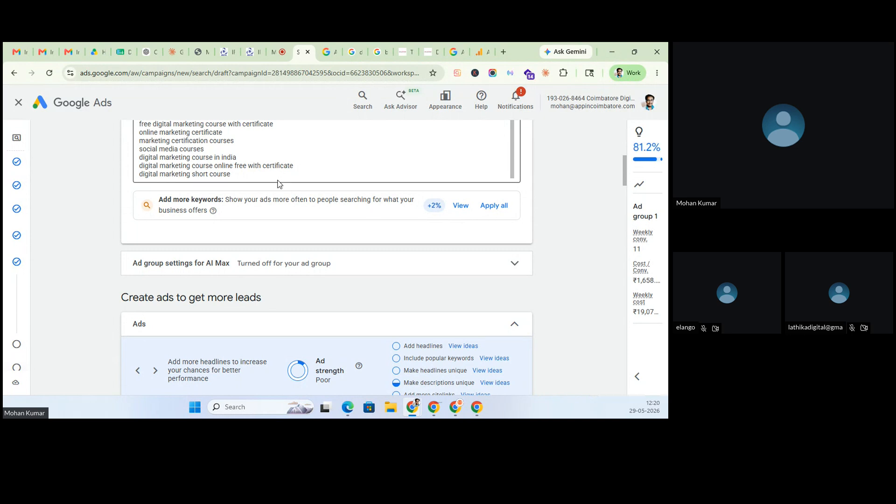
pyautogui.scroll(-2, 279, 269)
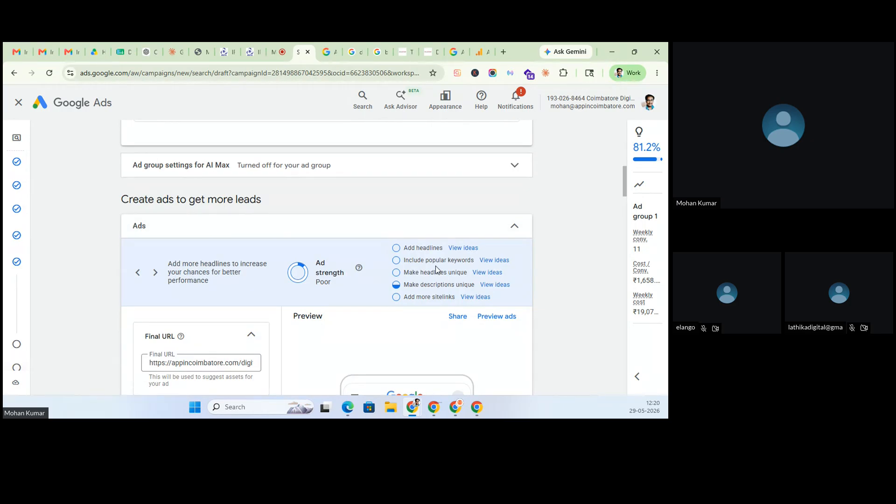
pyautogui.scroll(-3, 282, 203)
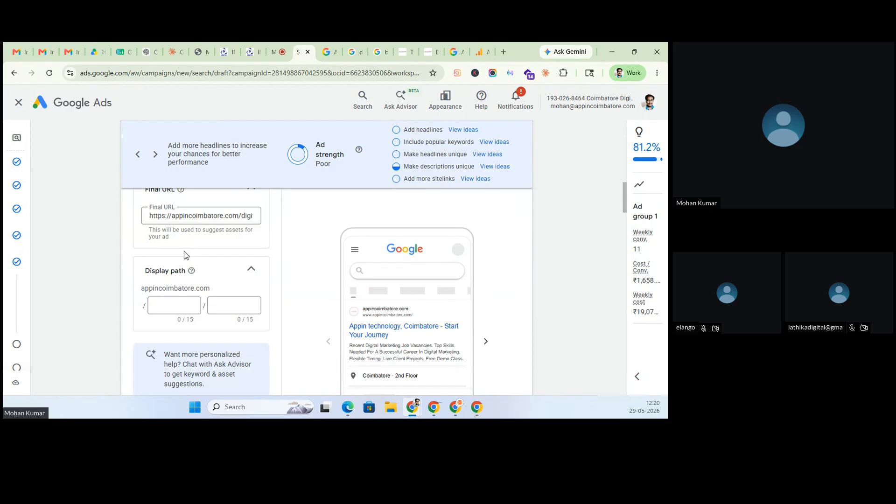
pyautogui.scroll(-8, 187, 261)
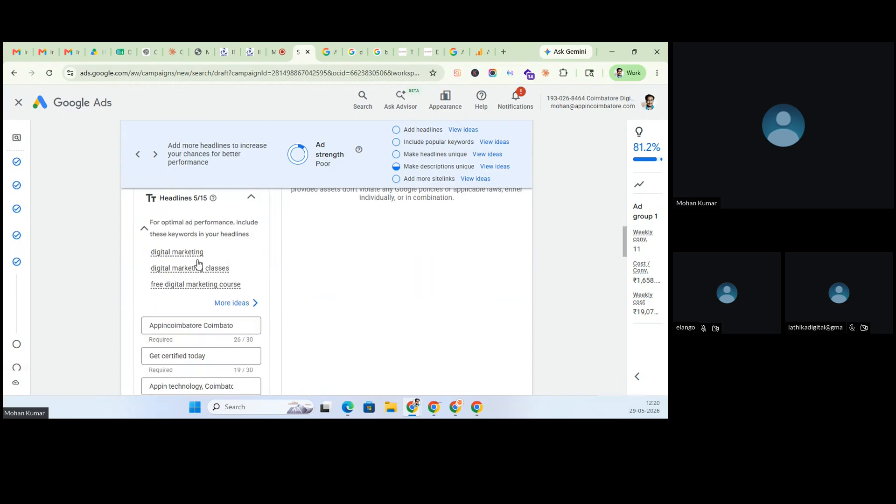
pyautogui.scroll(-20, 198, 263)
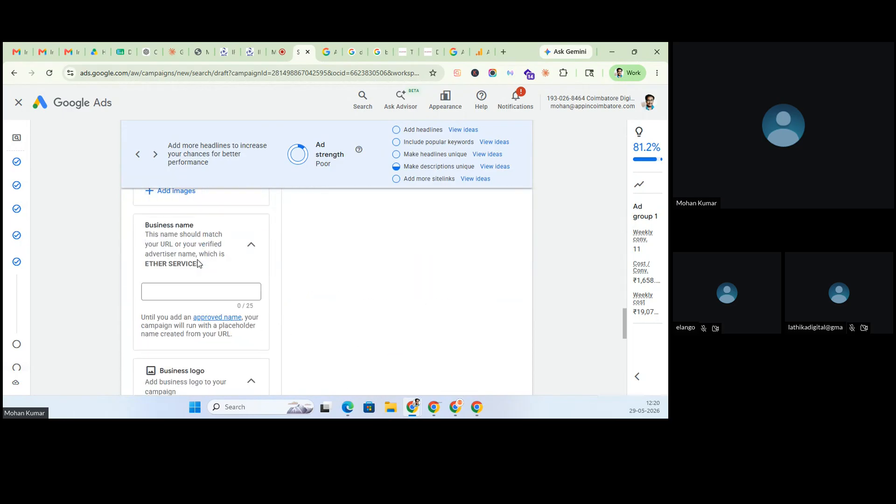
pyautogui.scroll(-2, 198, 263)
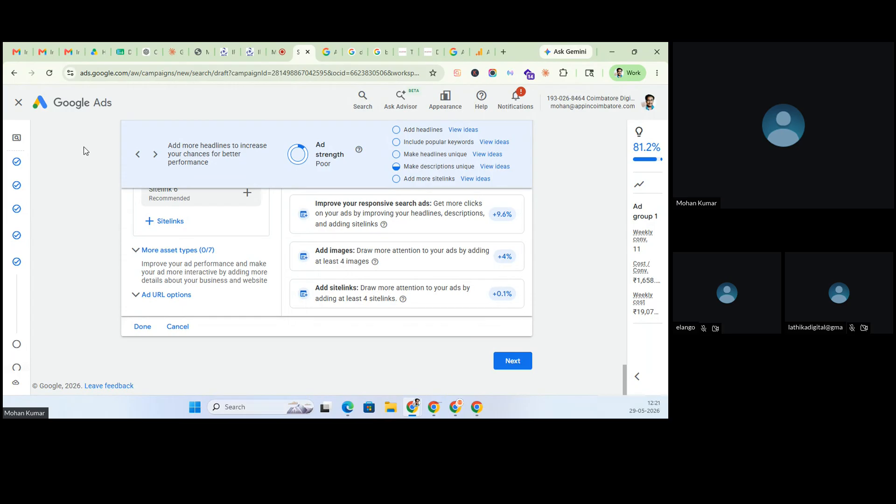
pyautogui.click(121, 51)
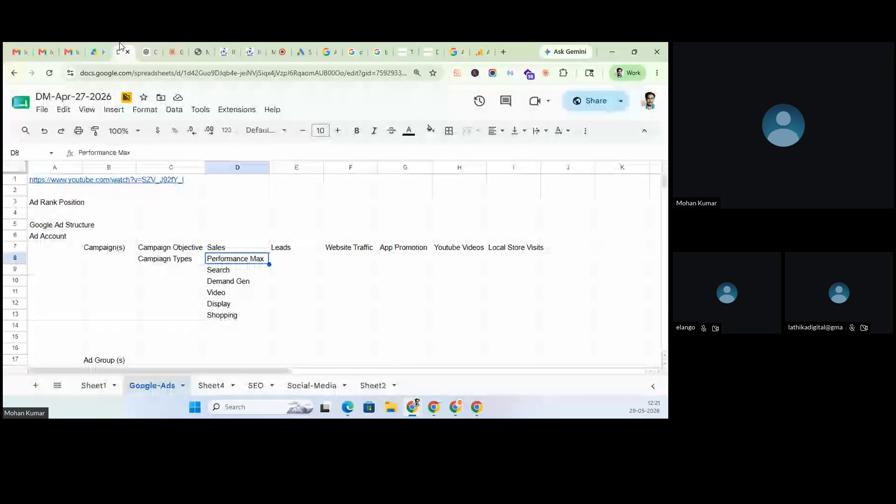
# - Select the Ad Account, Campaign(s) and Campaign Objective labels, and the objectives Sales through Local Store Visits
pyautogui.click(45, 239)
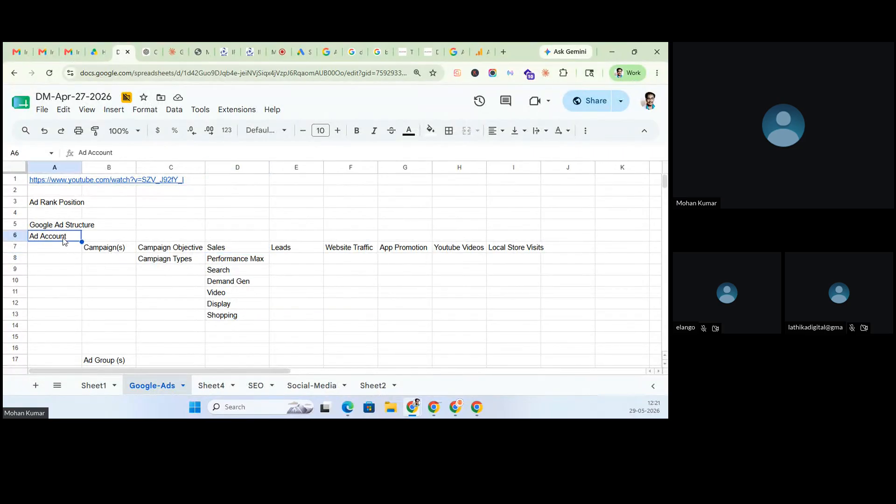
pyautogui.click(112, 255)
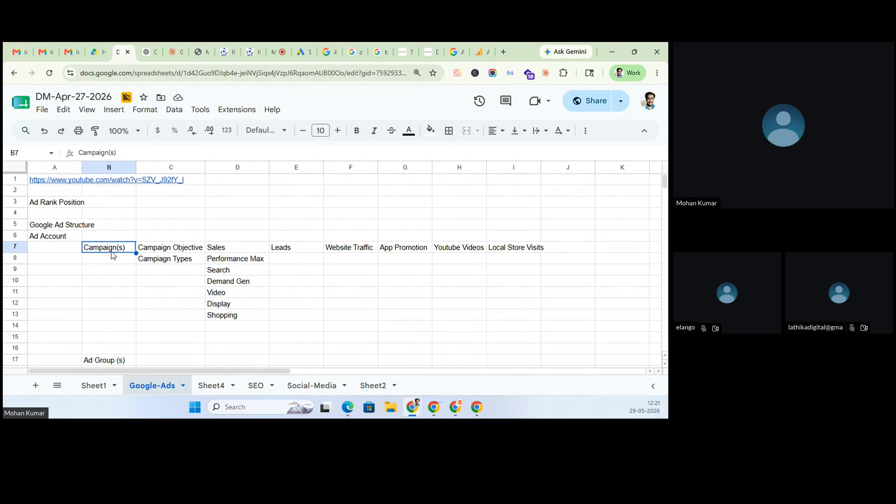
pyautogui.click(188, 249)
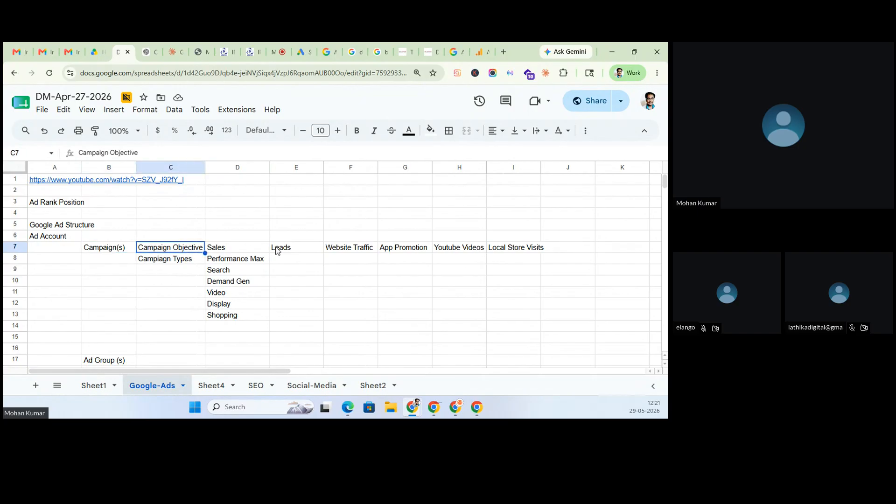
pyautogui.moveTo(252, 251); pyautogui.dragTo(514, 250)
# - Move the campaign types list from D8:D13 to E8 under Leads
pyautogui.moveTo(234, 261); pyautogui.dragTo(238, 321)
pyautogui.hotkey('ctrl', 'x')
pyautogui.click(292, 259)
pyautogui.hotkey('ctrl', 'v')
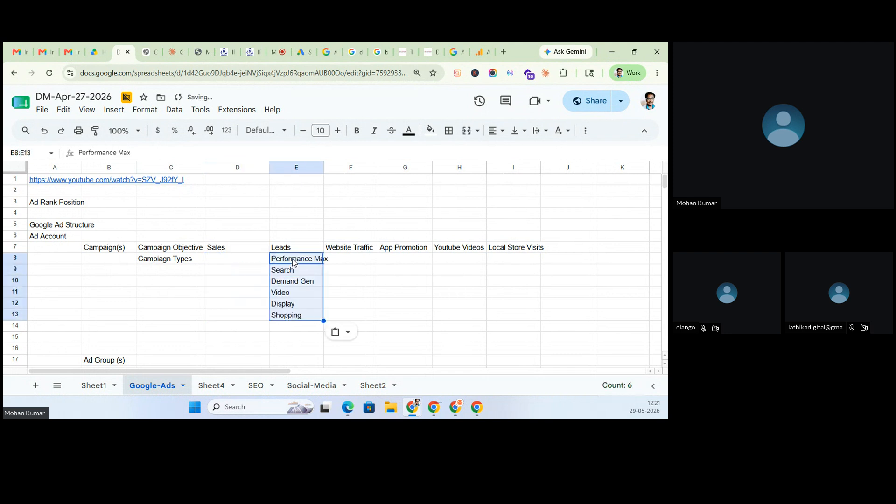
pyautogui.click(301, 315)
pyautogui.scroll(-1, 300, 315)
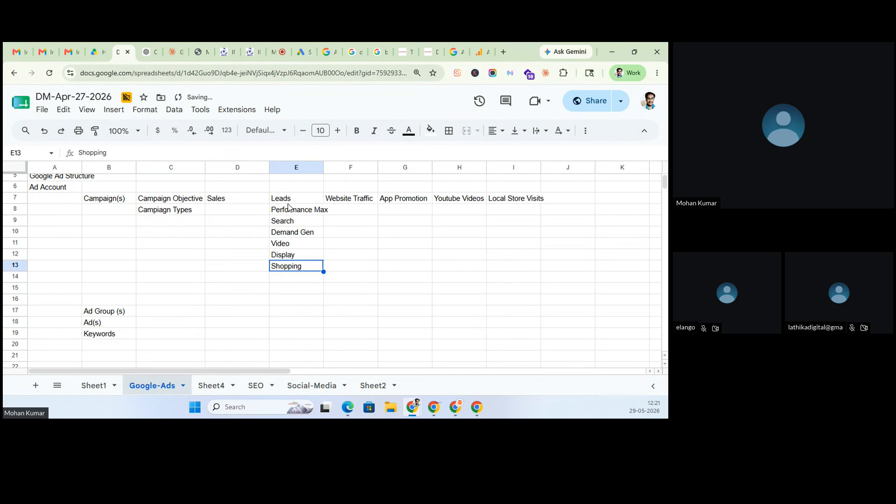
# - Make Search in E9 bold
pyautogui.click(290, 224)
pyautogui.hotkey('ctrl', 'b')
pyautogui.click(293, 286)
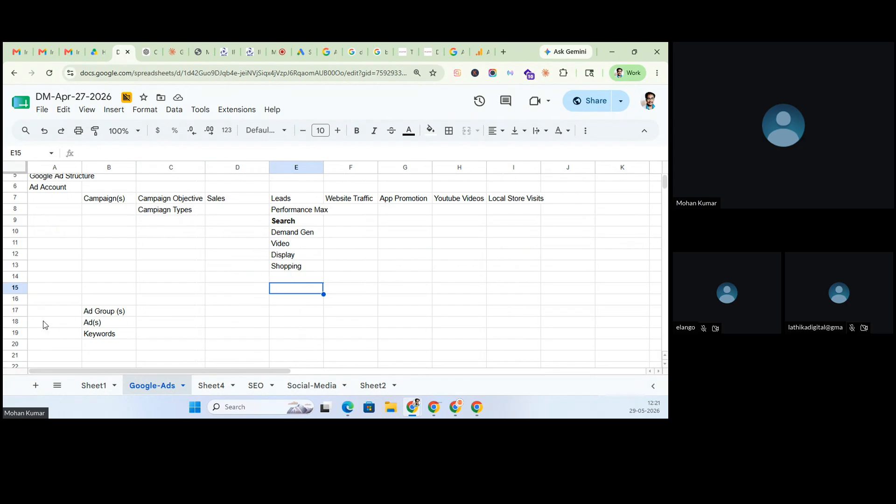
# - Select the Ad Group(s), Ad(s) and Keywords labels, then return to the Zoho Meeting tab
pyautogui.click(95, 316)
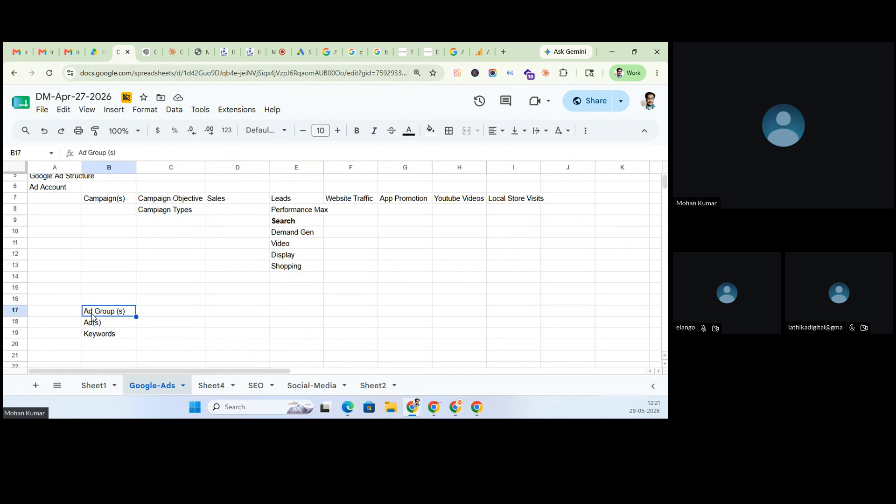
pyautogui.moveTo(99, 322); pyautogui.dragTo(103, 336)
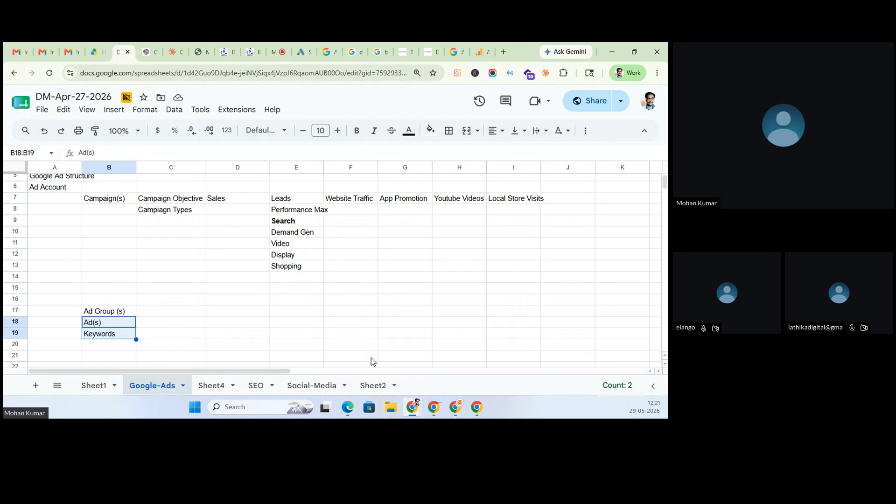
pyautogui.click(276, 50)
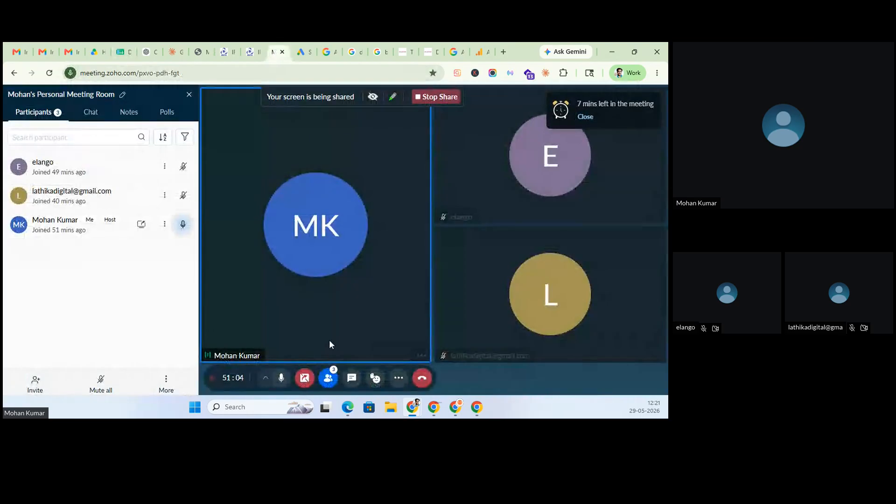